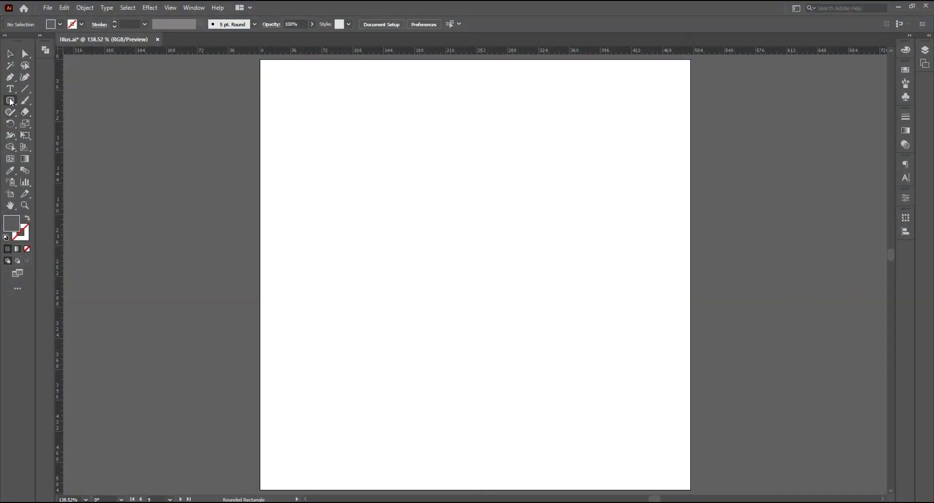
# Step: Draw a tall rectangle centred horizontally, round its corners, and enlarge the bottom-right curve
pyautogui.click(10, 100)
pyautogui.click(47, 100)
pyautogui.moveTo(394, 124)
pyautogui.mouseDown()
pyautogui.moveTo(562, 434)
pyautogui.moveTo(587, 435)
pyautogui.mouseUp()
pyautogui.click(17, 54)
pyautogui.click(417, 25)
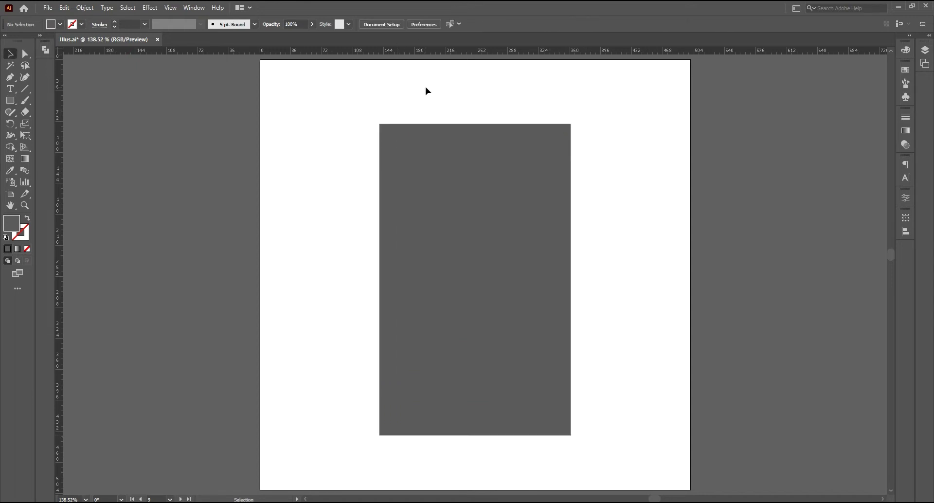
pyautogui.click(25, 54)
pyautogui.moveTo(387, 131); pyautogui.dragTo(393, 139)
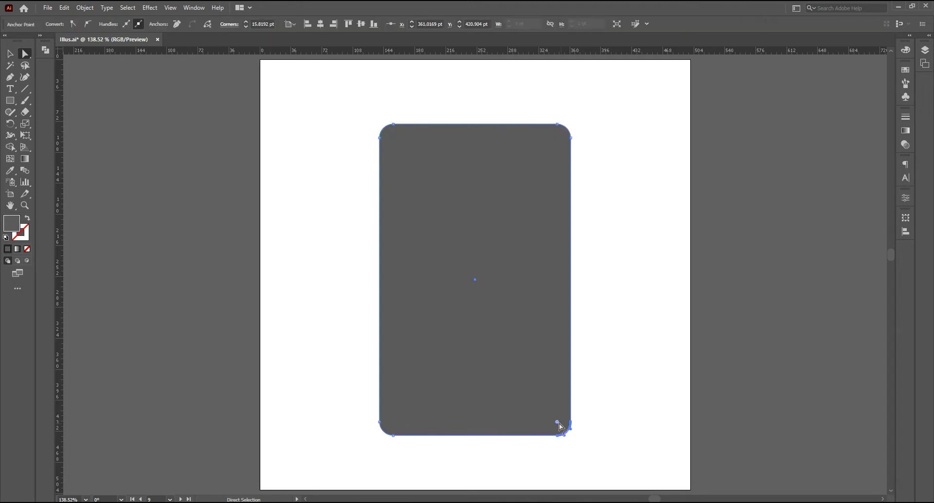
pyautogui.moveTo(559, 422); pyautogui.dragTo(526, 393)
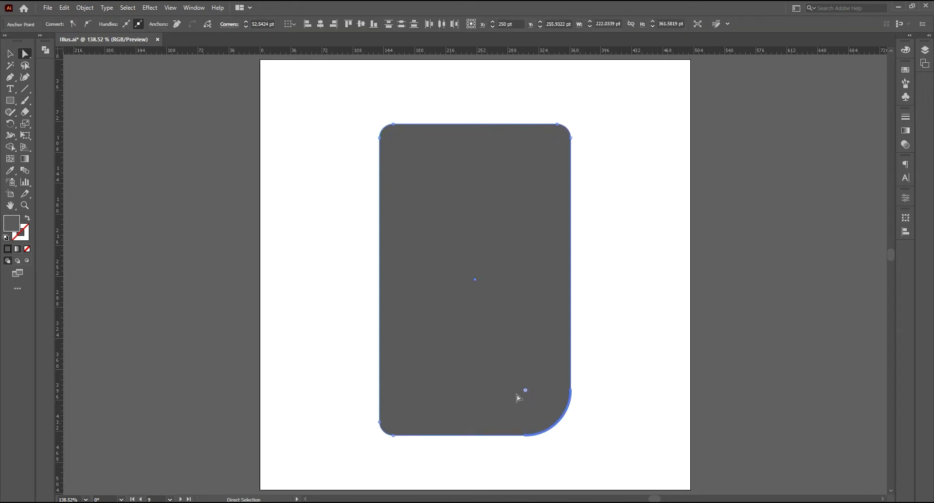
# Step: Fill the body with yellow #FFDA40
pyautogui.press('v')
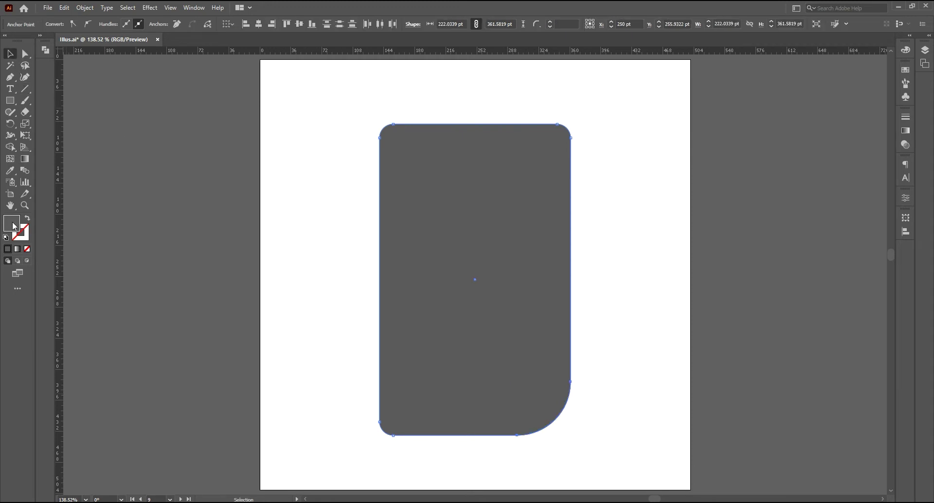
pyautogui.doubleClick(14, 226)
pyautogui.click(563, 92)
pyautogui.click(693, 98)
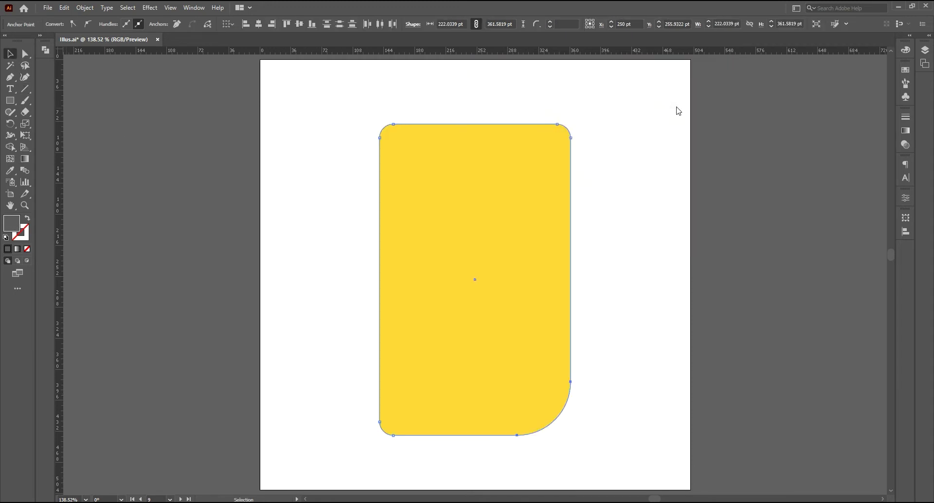
pyautogui.click(628, 159)
# Step: Give the yellow body a black 3 pt outline
pyautogui.click(452, 180)
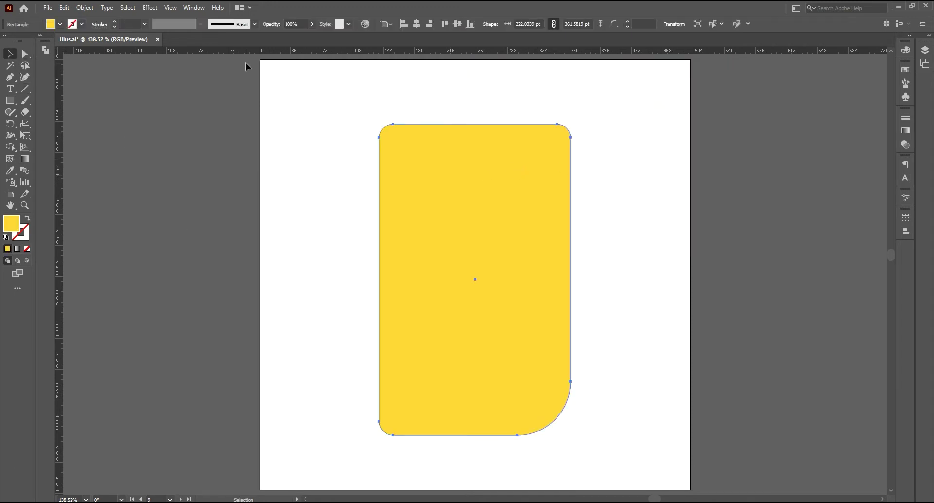
pyautogui.click(115, 21)
pyautogui.click(114, 22)
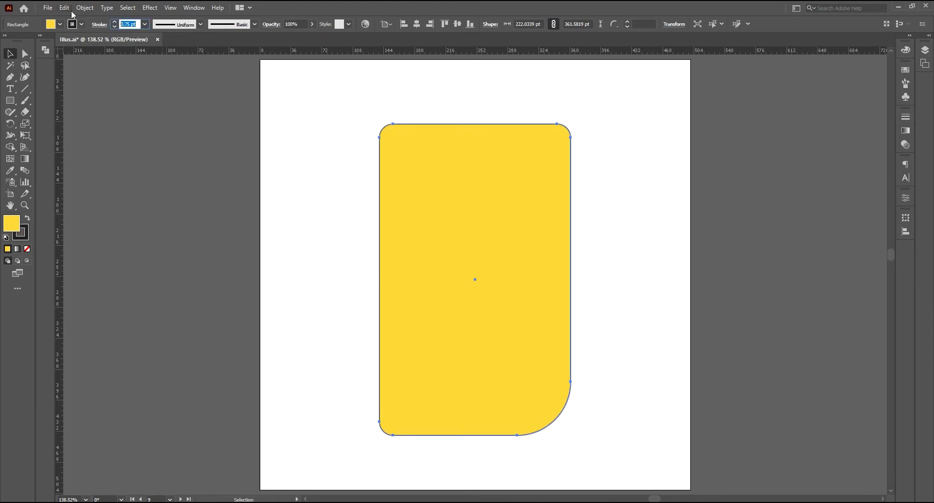
pyautogui.write('3')
pyautogui.press('Return')
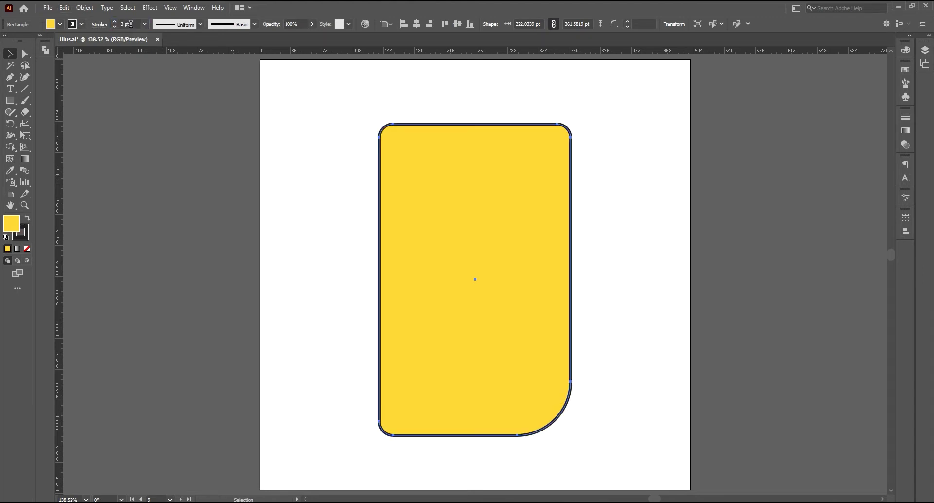
pyautogui.click(274, 129)
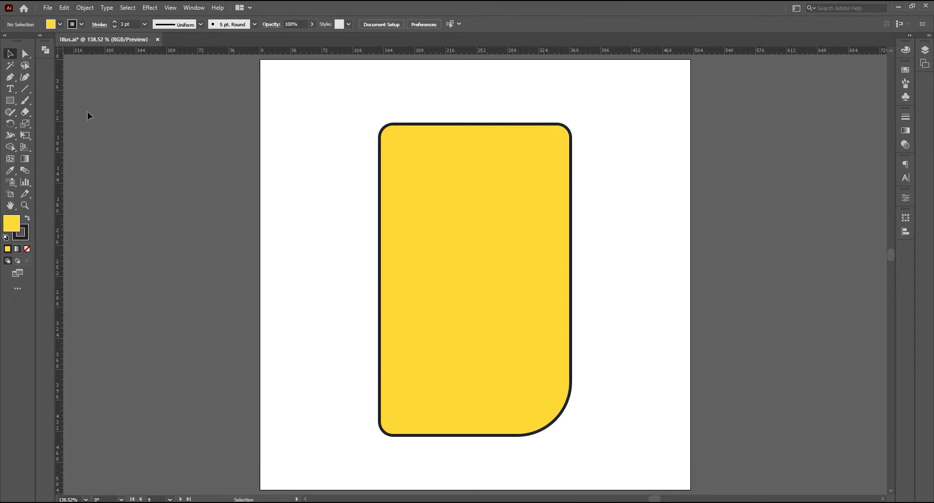
# Step: Draw the screen bezel in the upper body with rounded corners and a larger bottom-right curve
pyautogui.click(11, 101)
pyautogui.moveTo(395, 152); pyautogui.dragTo(555, 266)
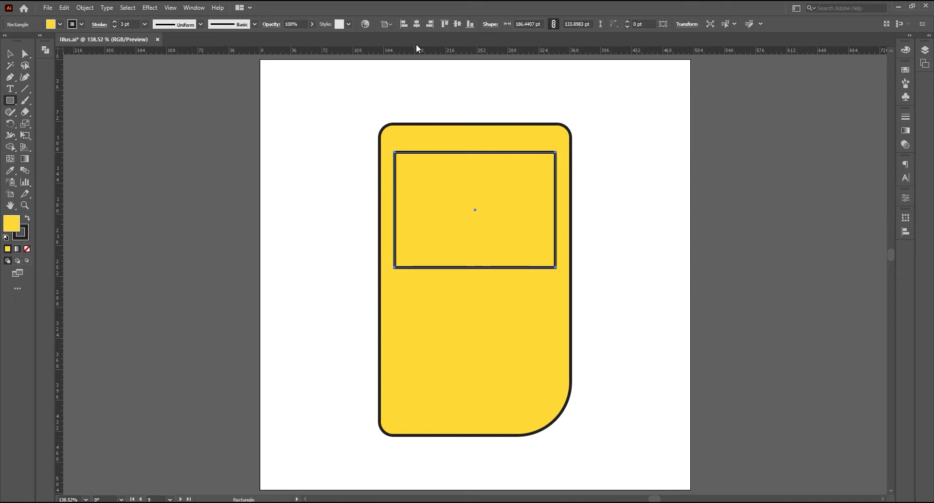
pyautogui.click(27, 54)
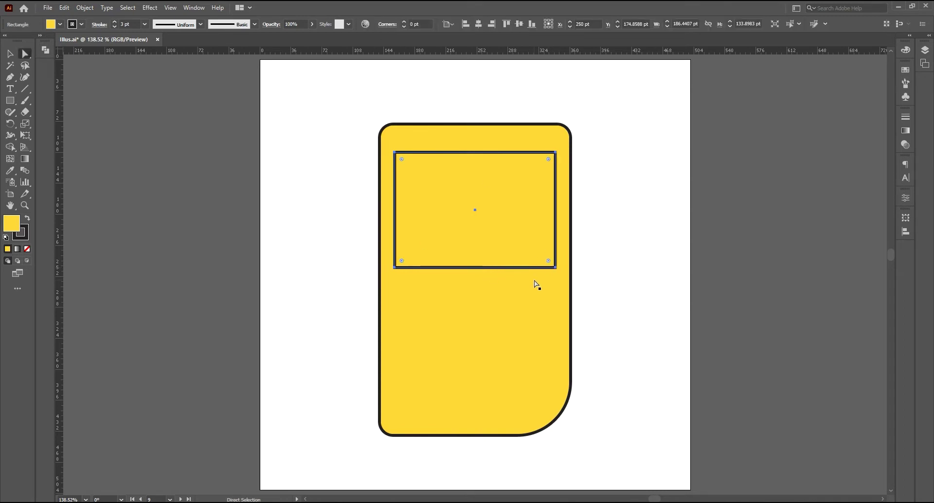
pyautogui.moveTo(548, 260); pyautogui.dragTo(536, 249)
pyautogui.click(556, 266)
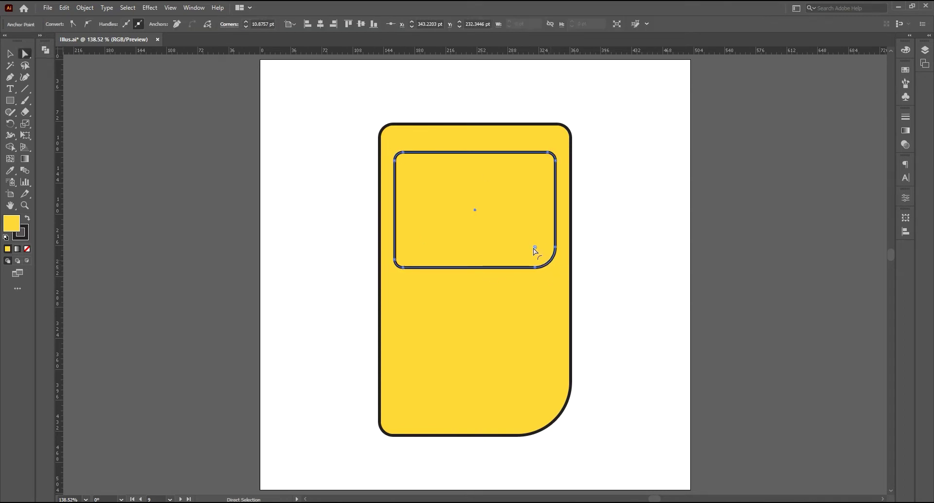
# Step: Draw the screen rectangle inside the bezel, centred horizontally and nudged up
pyautogui.click(14, 103)
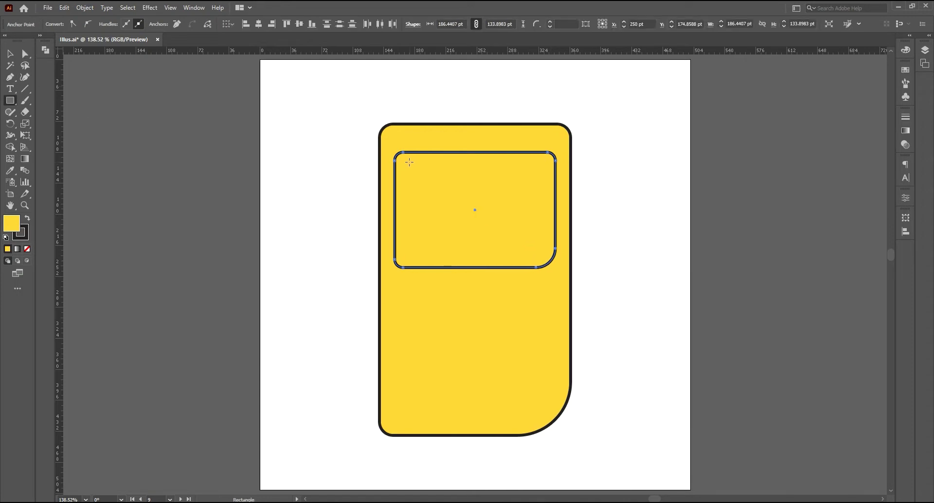
pyautogui.moveTo(408, 162); pyautogui.dragTo(517, 262)
pyautogui.click(11, 55)
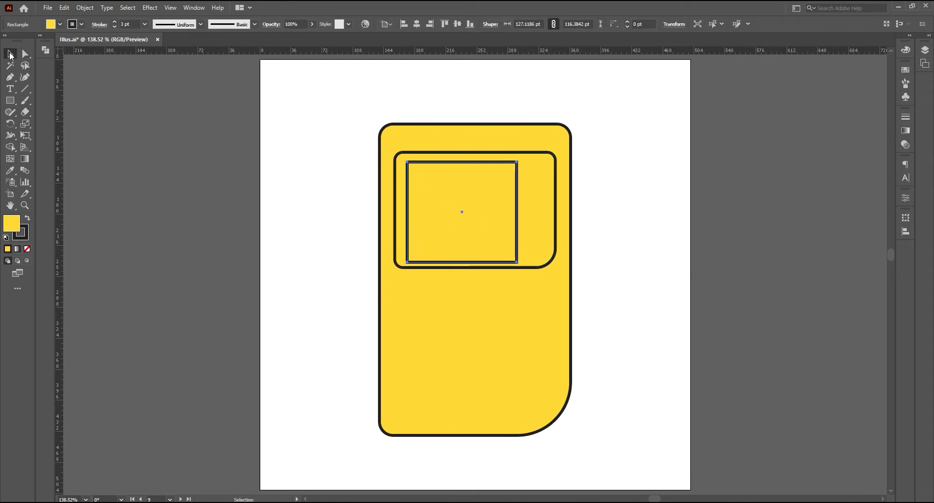
pyautogui.click(417, 24)
pyautogui.press('Up')
pyautogui.press('Up')
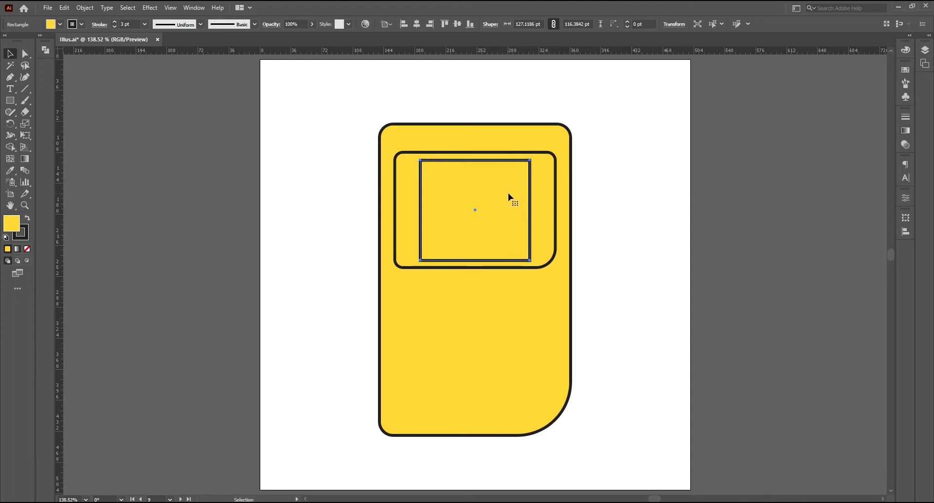
# Step: Draw a small upright bar left of the body and paste a copy rotated 90° into a cross
pyautogui.click(10, 100)
pyautogui.moveTo(295, 290); pyautogui.dragTo(309, 330)
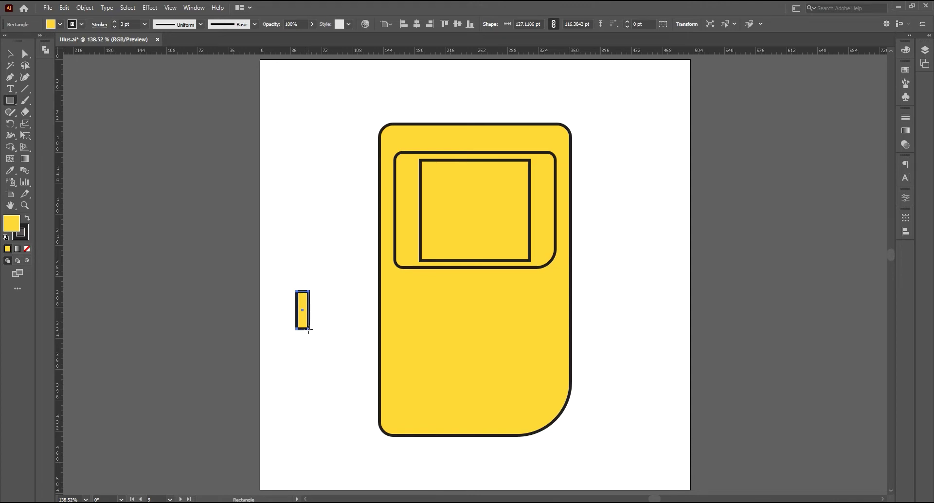
pyautogui.press('v')
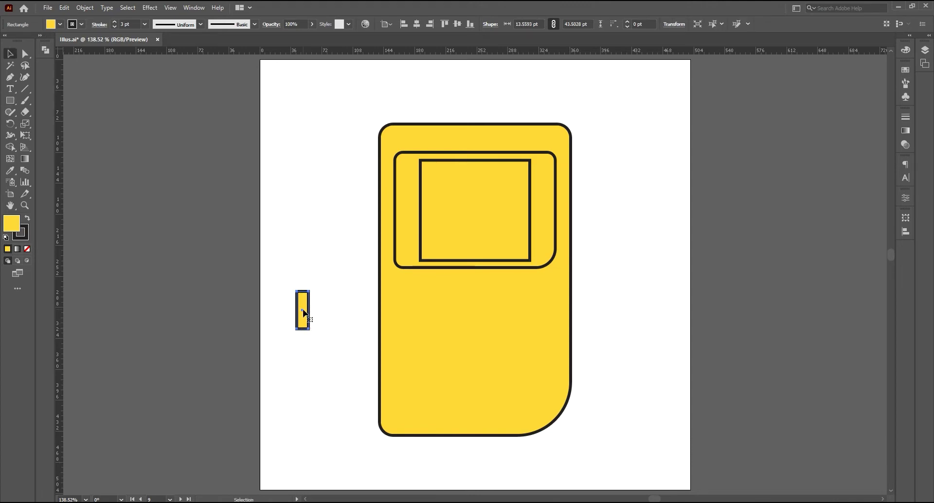
pyautogui.click(84, 7)
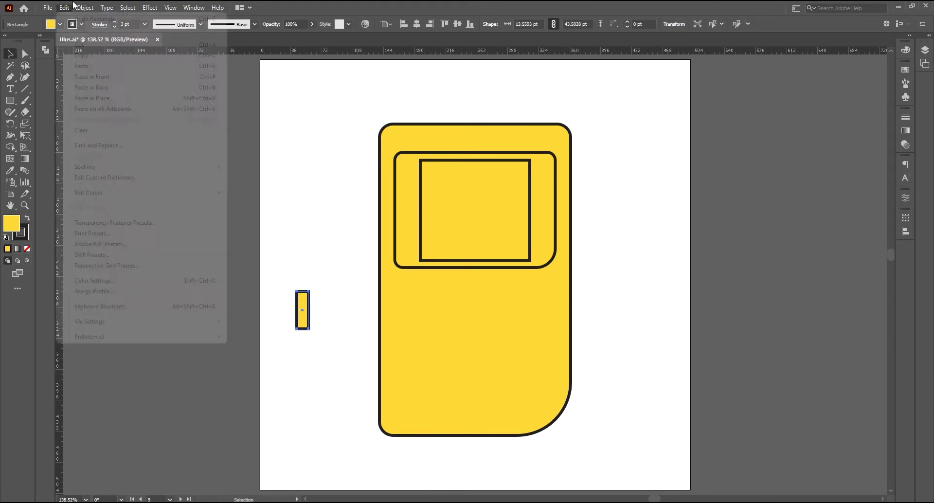
pyautogui.click(92, 98)
pyautogui.press('e')
pyautogui.moveTo(299, 286)
pyautogui.mouseDown()
pyautogui.moveTo(332, 299)
pyautogui.moveTo(343, 322)
pyautogui.mouseUp()
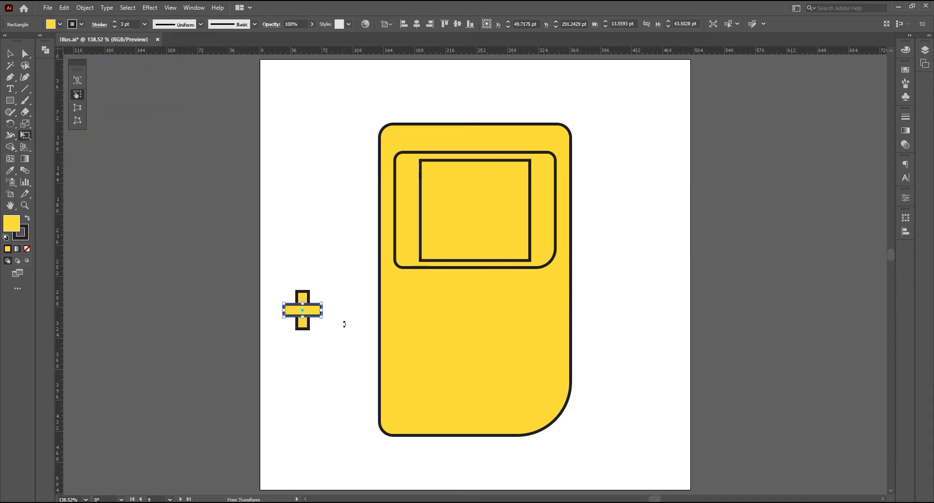
pyautogui.press('v')
# Step: Unite the two bars into one plus shape and slightly round its corners
pyautogui.click(45, 50)
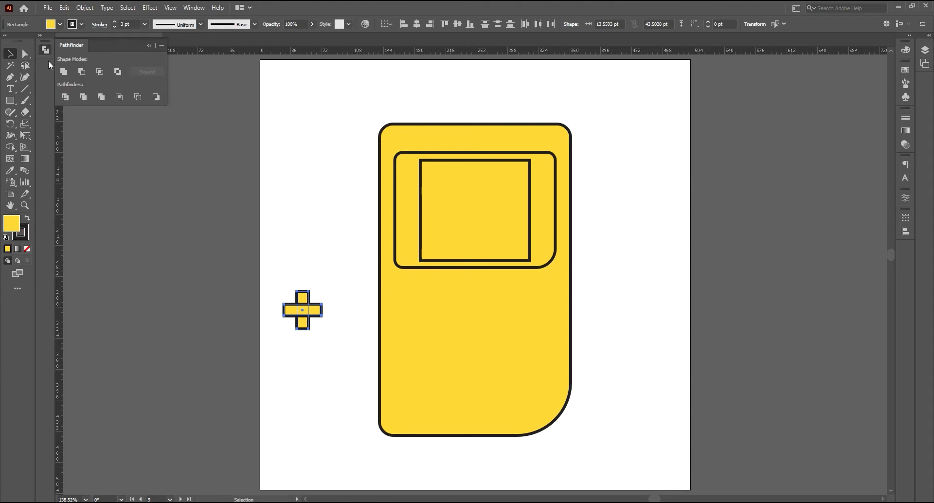
pyautogui.click(65, 68)
pyautogui.click(145, 42)
pyautogui.press('a')
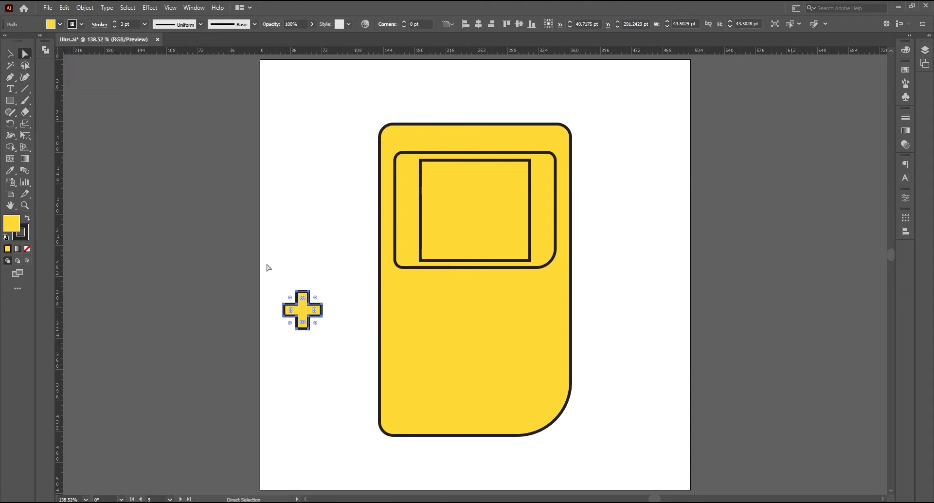
pyautogui.moveTo(306, 300); pyautogui.dragTo(305, 292)
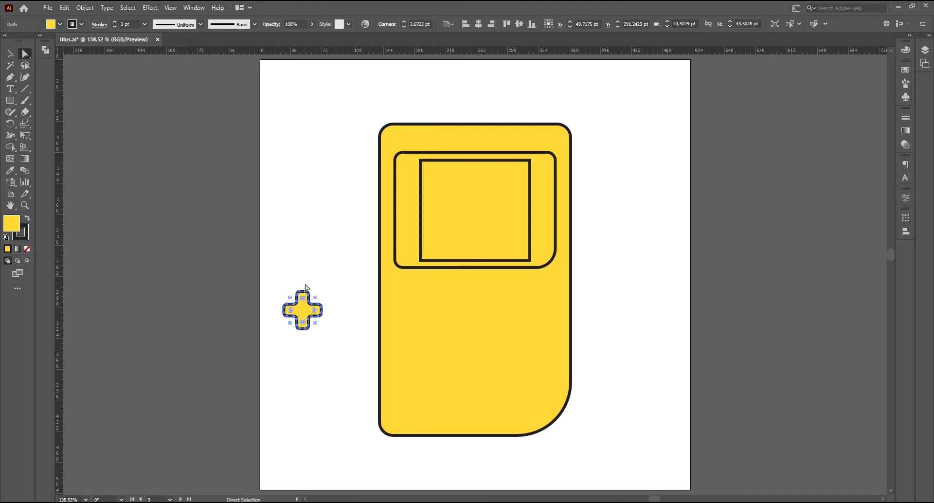
pyautogui.click(311, 298)
pyautogui.click(12, 102)
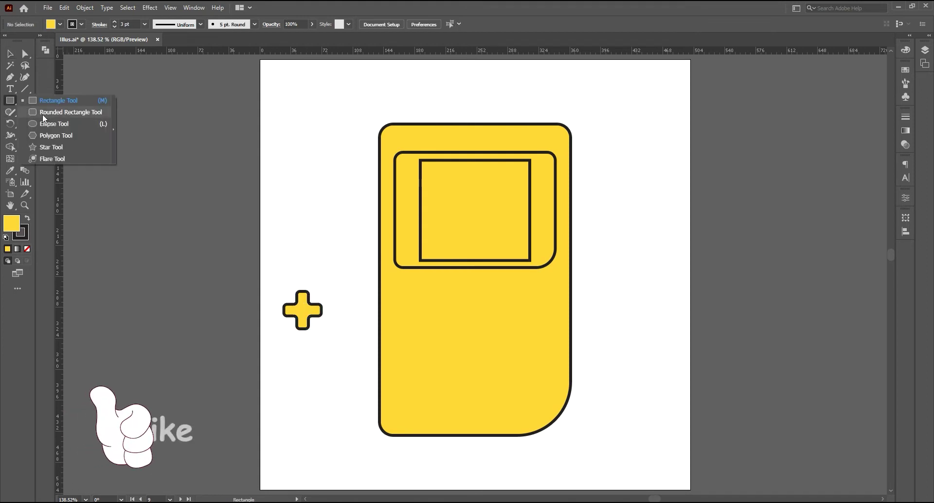
# Step: Draw a circle over the cross with no outline, black fill and 22% opacity
pyautogui.click(9, 100)
pyautogui.click(54, 123)
pyautogui.moveTo(280, 283); pyautogui.dragTo(332, 335)
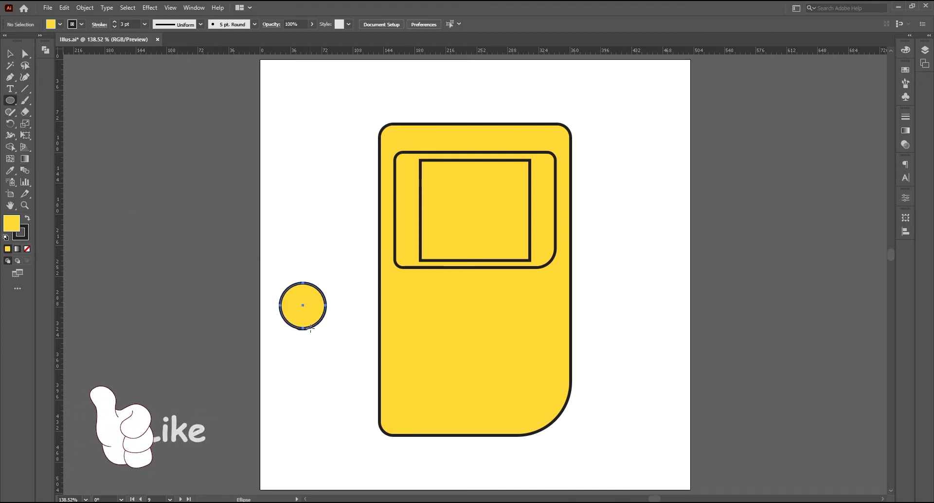
pyautogui.click(21, 232)
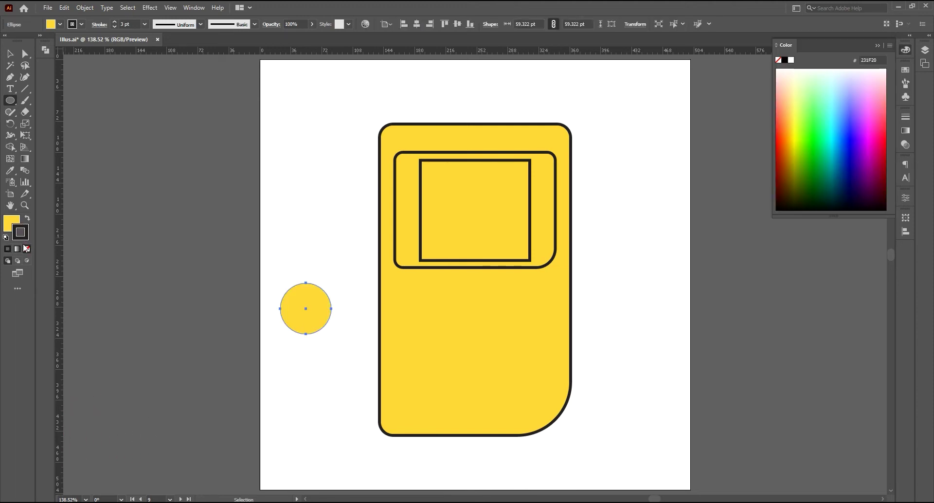
pyautogui.press('/')
pyautogui.doubleClick(22, 232)
pyautogui.click(700, 99)
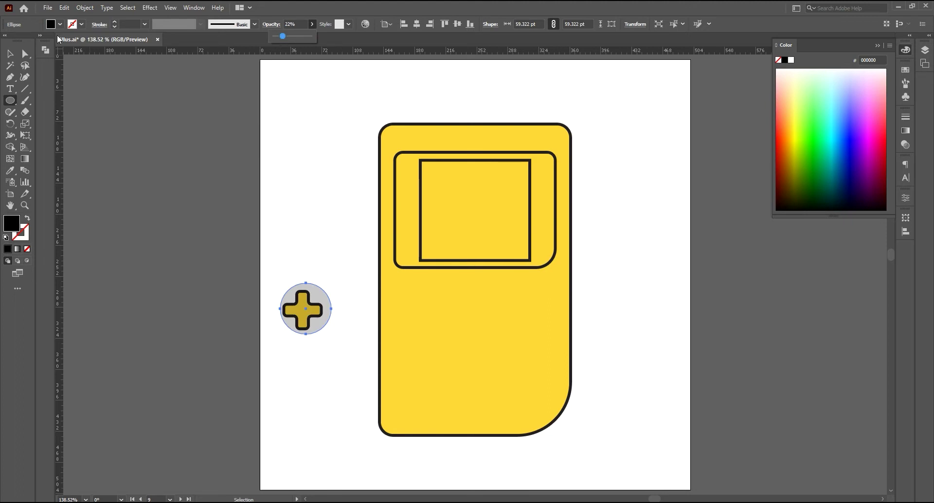
pyautogui.click(15, 54)
# Step: Send the circle behind the cross and centre both horizontally and vertically
pyautogui.rightClick(318, 304)
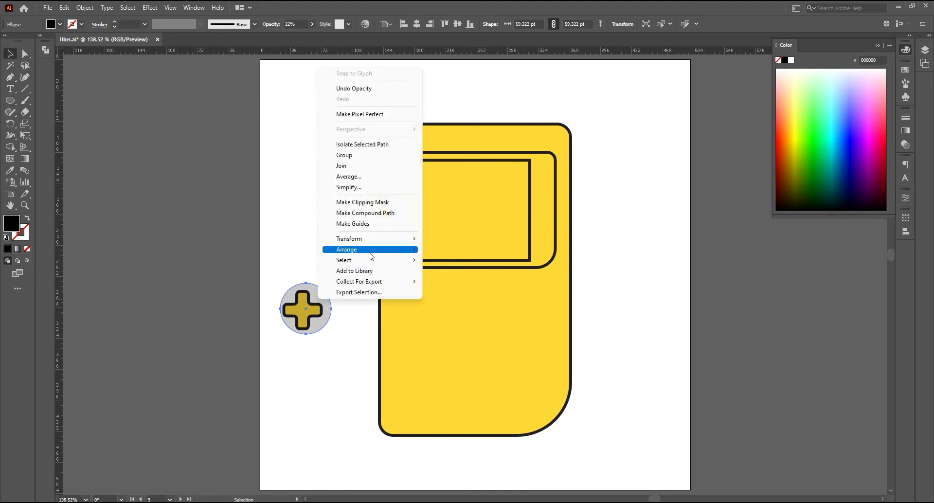
pyautogui.click(422, 282)
pyautogui.click(317, 299)
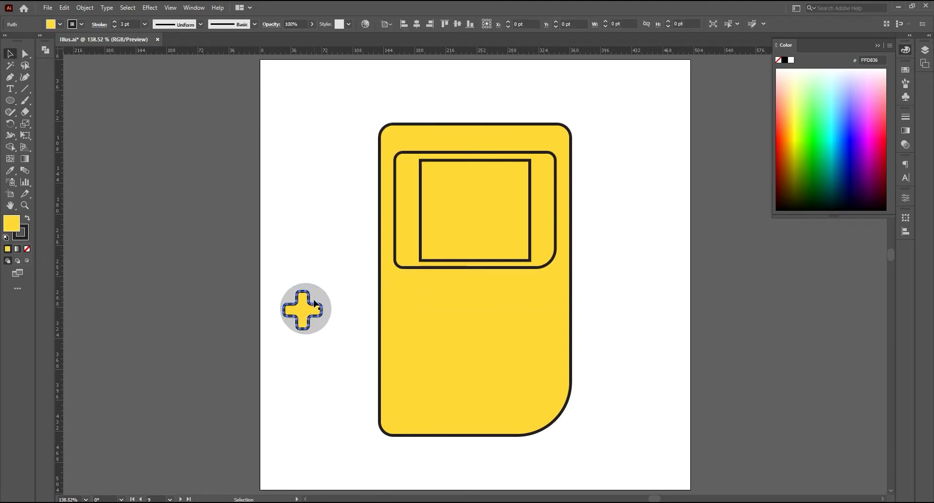
pyautogui.click(416, 24)
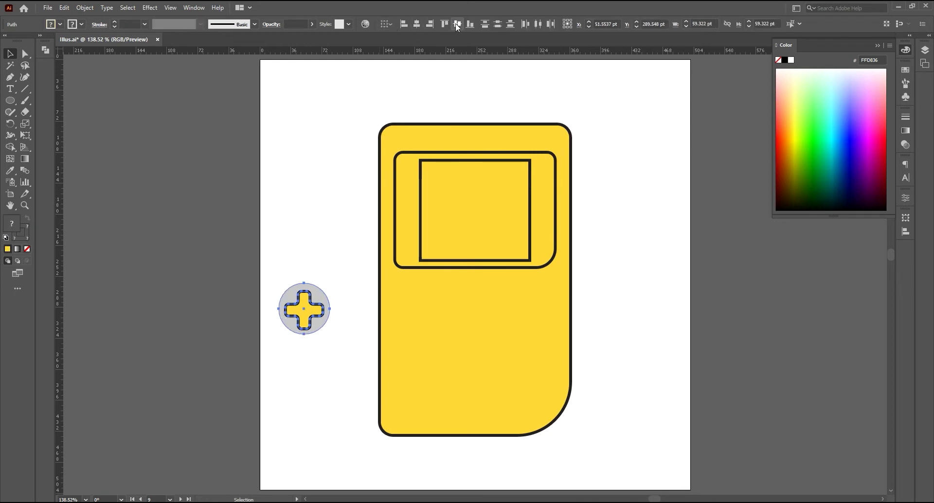
pyautogui.click(457, 24)
# Step: Colour the cross dark blue-grey #505068 and move the D-pad onto the body's lower left
pyautogui.doubleClick(27, 231)
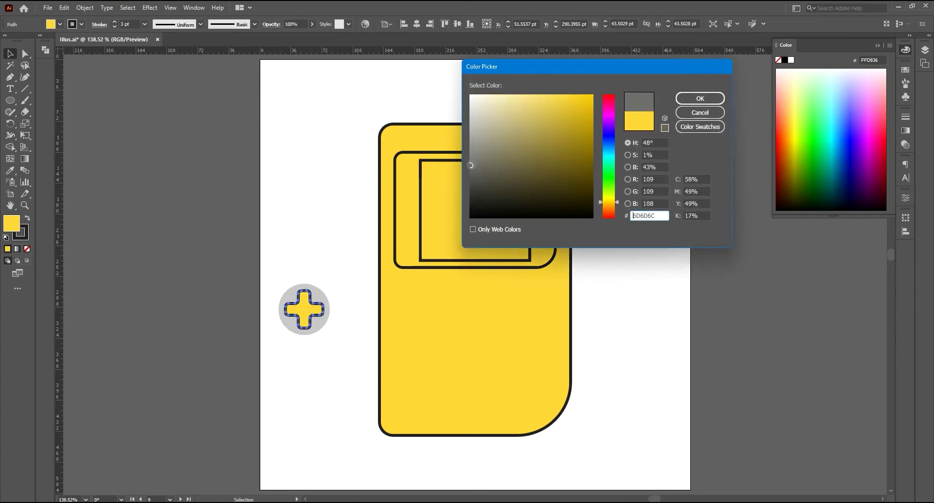
pyautogui.moveTo(463, 172); pyautogui.dragTo(494, 95)
pyautogui.click(607, 138)
pyautogui.moveTo(499, 181); pyautogui.dragTo(495, 164)
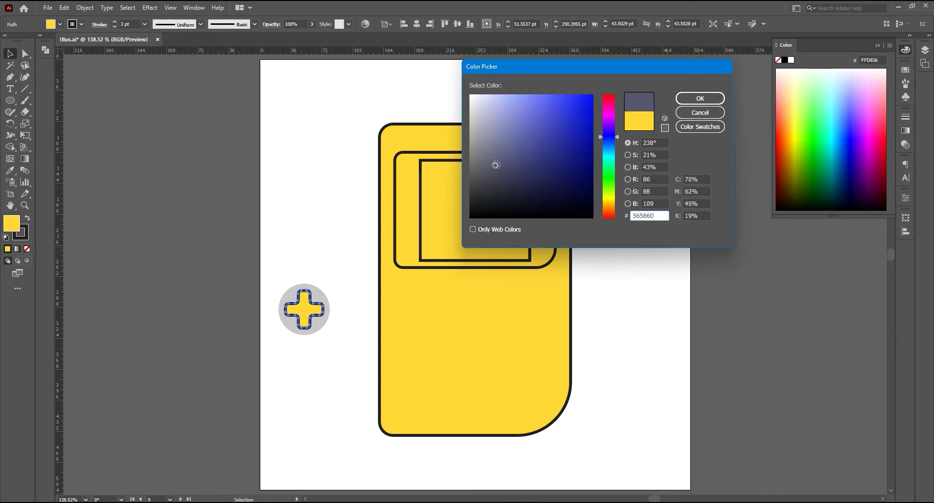
pyautogui.click(700, 98)
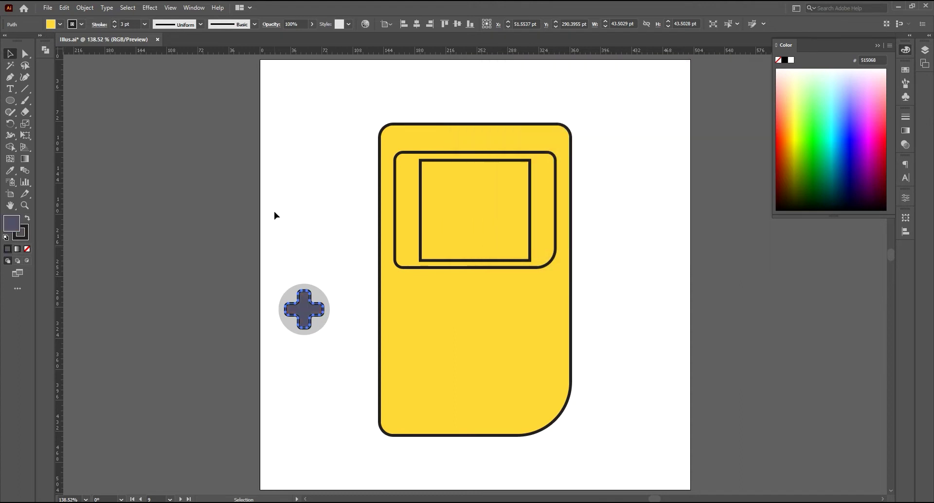
pyautogui.moveTo(317, 329); pyautogui.dragTo(427, 325)
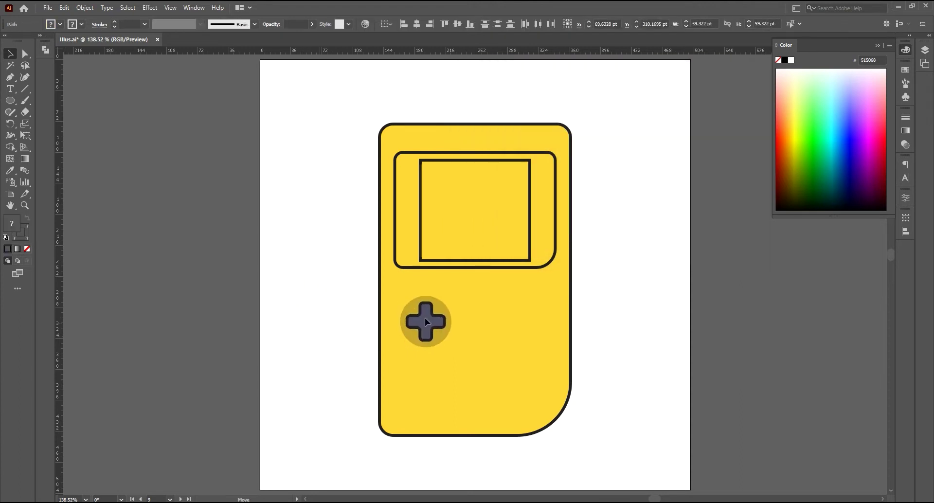
# Step: Draw a circle right of the D-pad, duplicate it to the left, and shrink both buttons
pyautogui.click(14, 102)
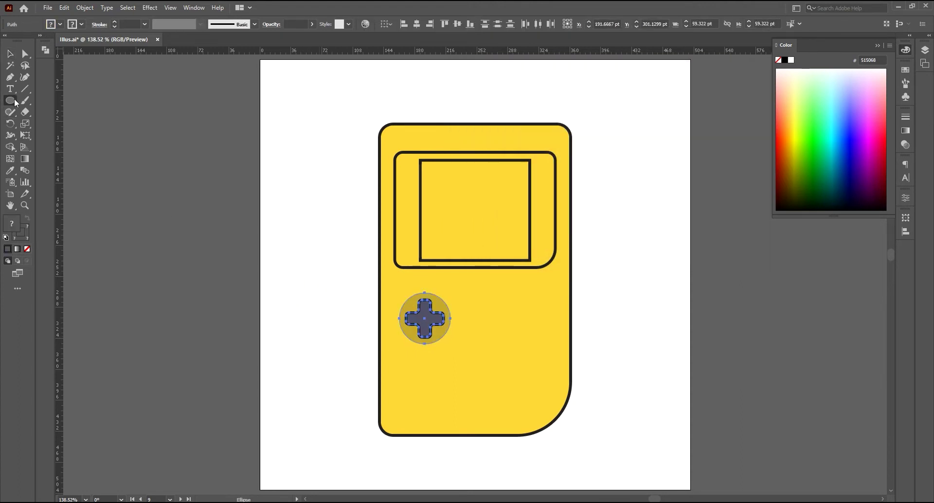
pyautogui.moveTo(517, 301); pyautogui.dragTo(545, 330)
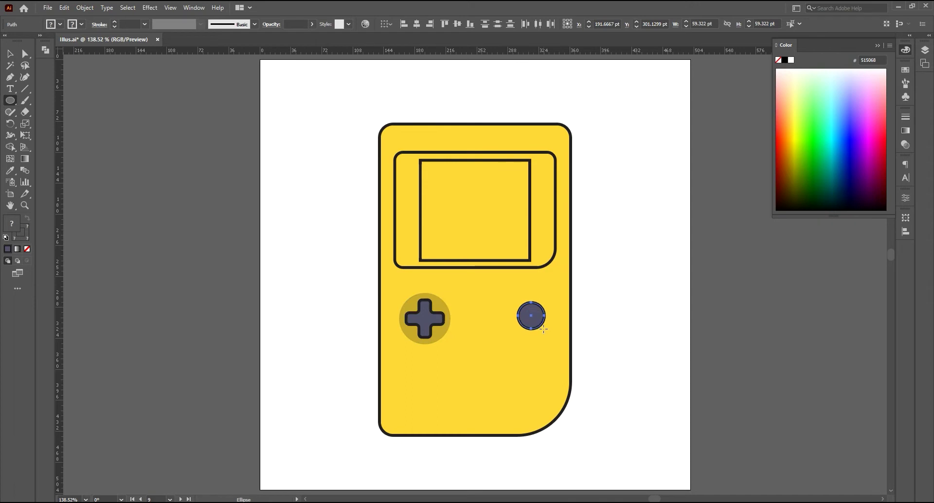
pyautogui.press('v')
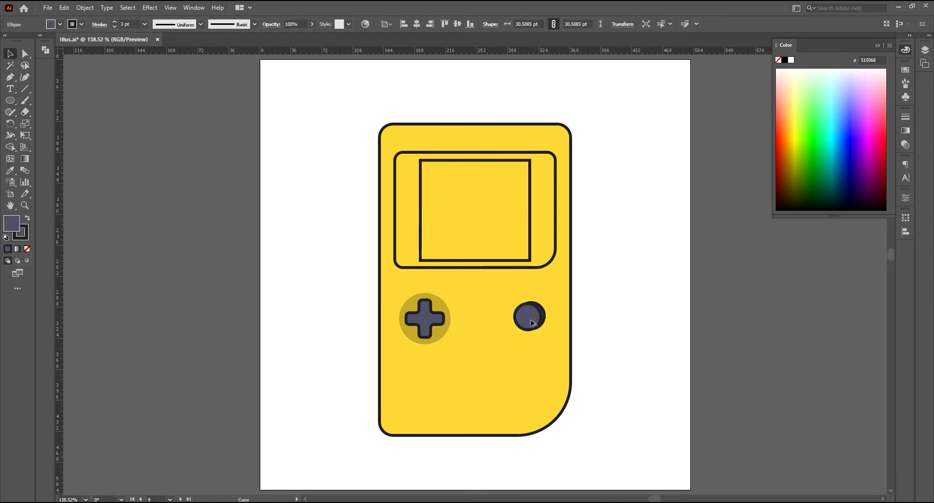
pyautogui.moveTo(531, 318)
pyautogui.mouseDown()
pyautogui.moveTo(498, 339)
pyautogui.moveTo(538, 344)
pyautogui.moveTo(499, 318)
pyautogui.mouseUp()
pyautogui.keyDown('shift'); pyautogui.click(531, 315); pyautogui.keyUp('shift')
pyautogui.press('e')
pyautogui.press('v')
pyautogui.click(589, 348)
pyautogui.click(510, 330)
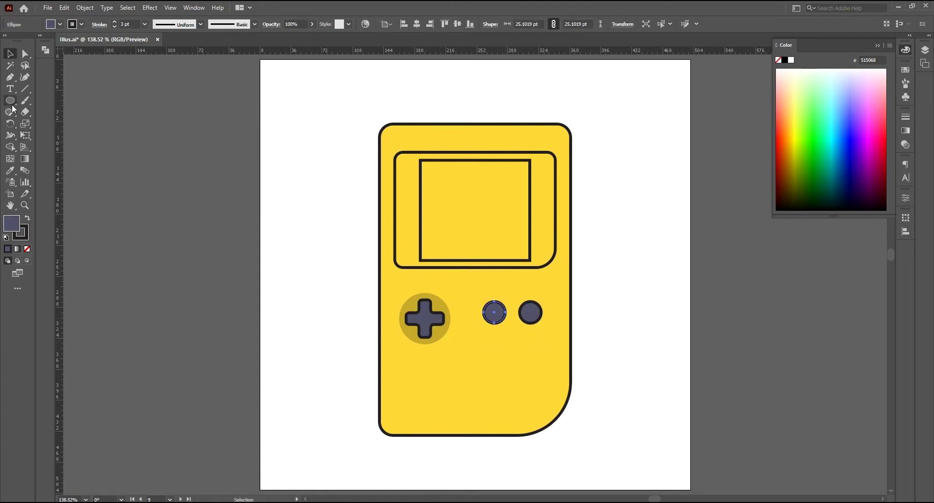
# Step: Draw a fully rounded pill over the buttons, outline-free, using the D-pad backing's colour
pyautogui.moveTo(12, 105); pyautogui.dragTo(44, 110)
pyautogui.moveTo(478, 296); pyautogui.dragTo(544, 327)
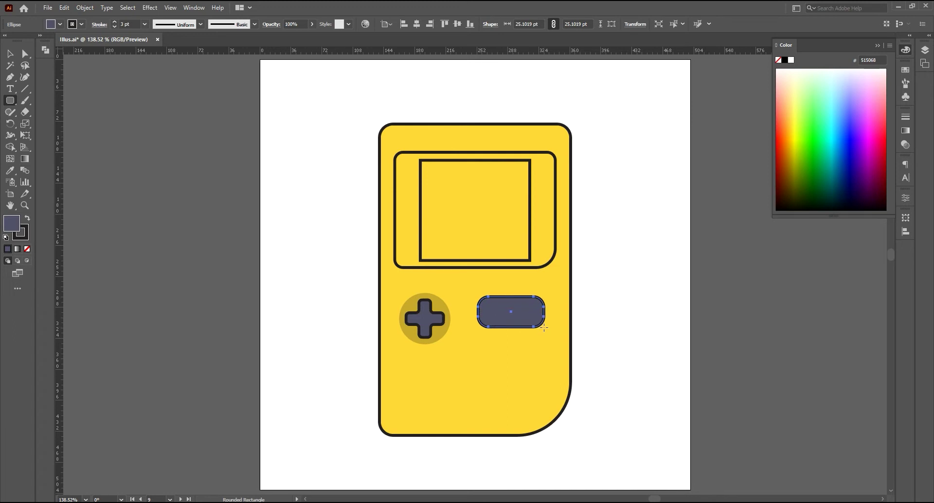
pyautogui.click(24, 54)
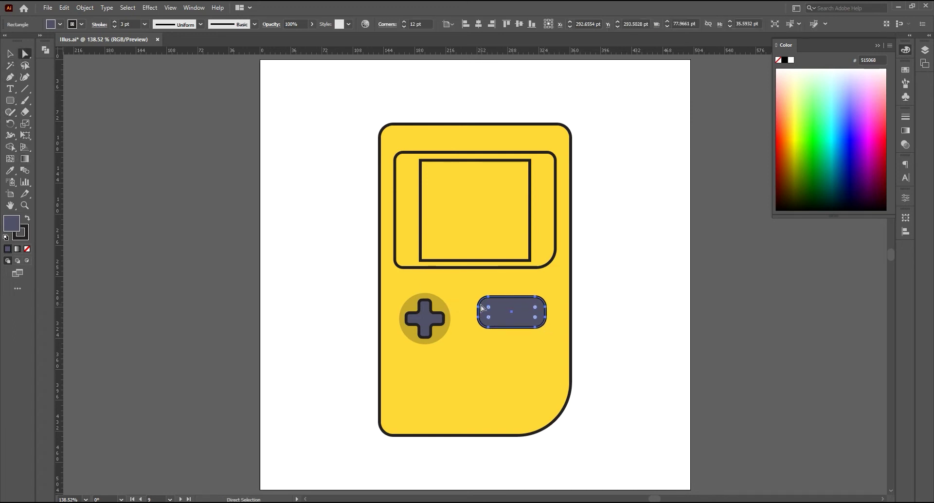
pyautogui.moveTo(482, 307); pyautogui.dragTo(508, 310)
pyautogui.click(11, 54)
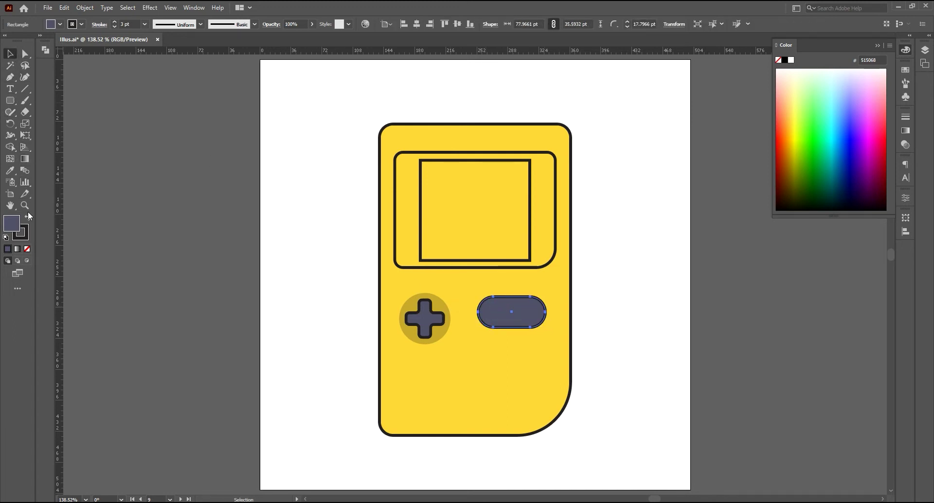
pyautogui.click(27, 249)
pyautogui.click(12, 224)
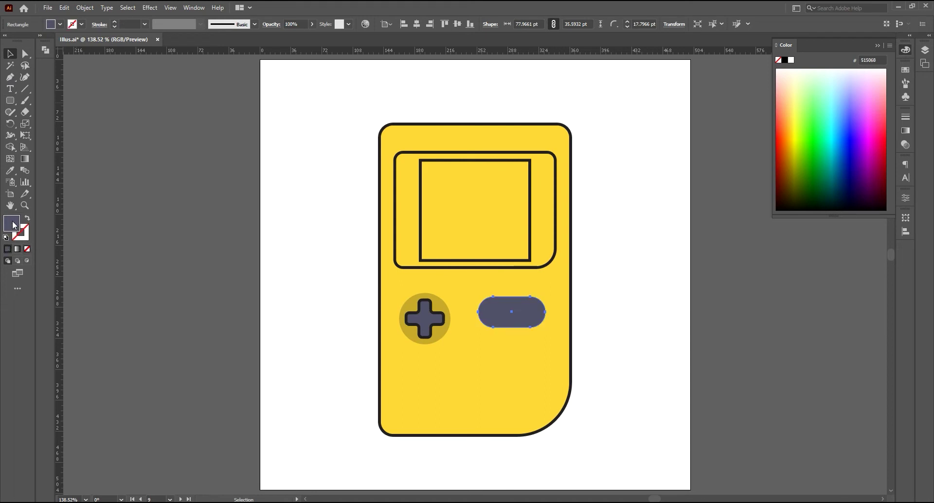
pyautogui.click(11, 171)
pyautogui.click(414, 298)
pyautogui.click(10, 54)
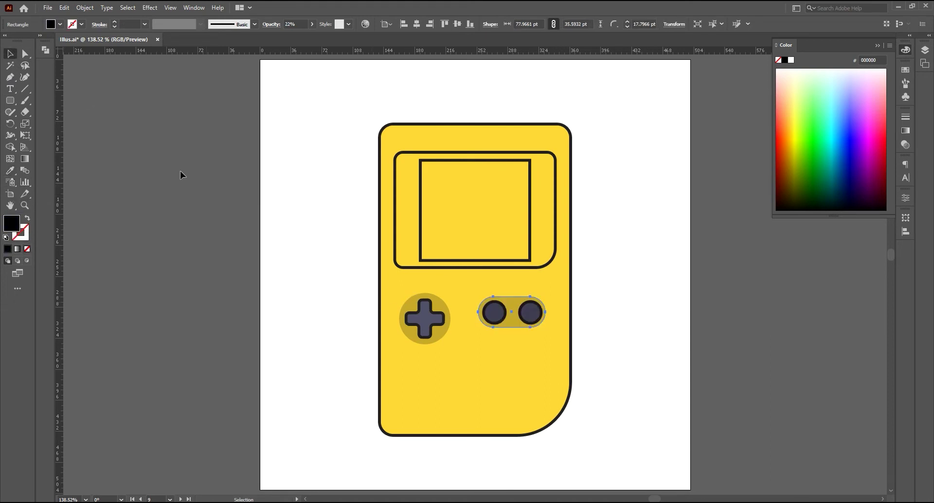
# Step: Bring both round buttons in front of the pill
pyautogui.click(494, 314)
pyautogui.keyDown('shift'); pyautogui.click(531, 310); pyautogui.keyUp('shift')
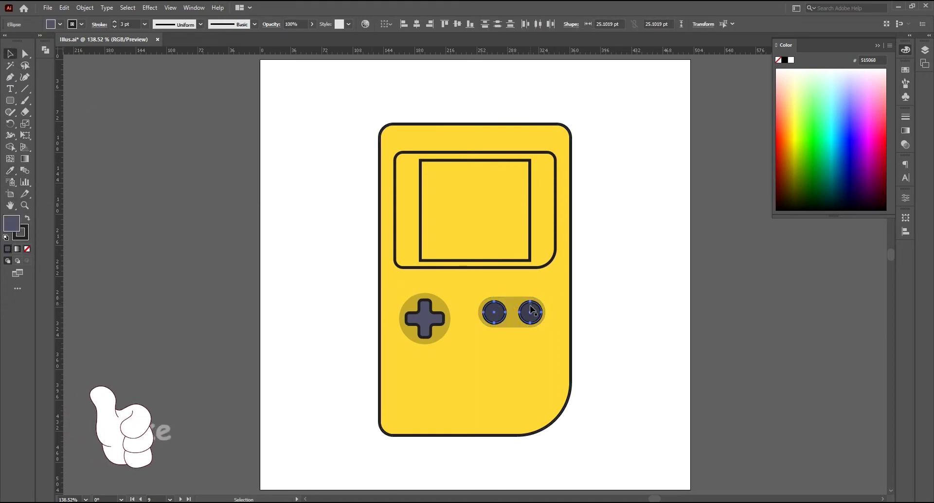
pyautogui.rightClick(531, 306)
pyautogui.moveTo(559, 255)
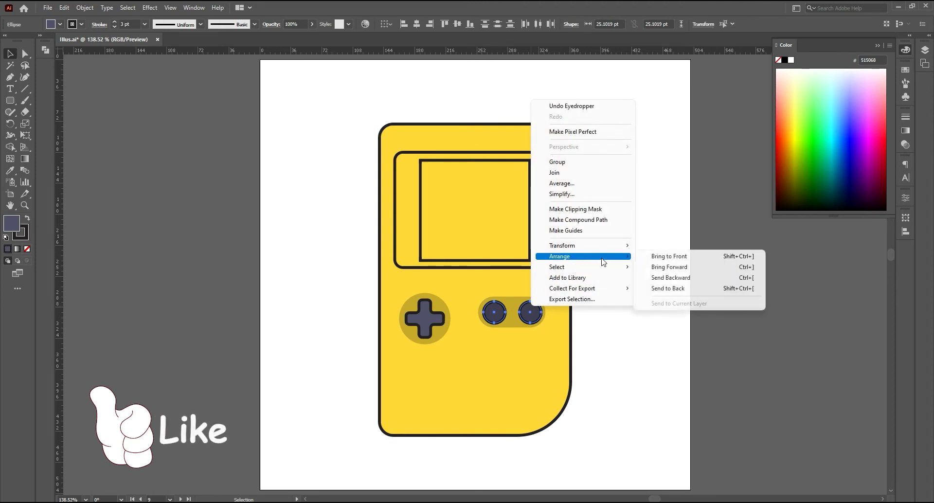
pyautogui.click(660, 258)
# Step: Tilt the buttons and pill counter-clockwise together and lower them slightly
pyautogui.click(501, 315)
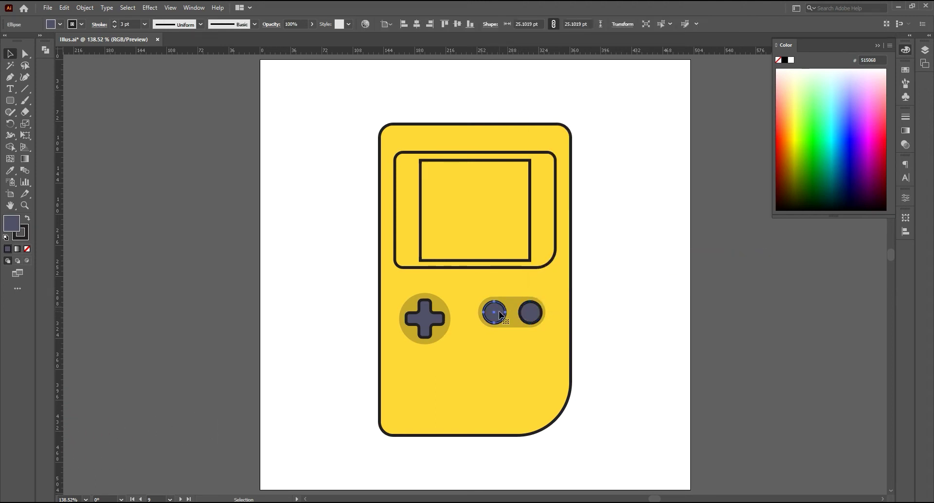
pyautogui.keyDown('shift'); pyautogui.click(512, 320); pyautogui.keyUp('shift')
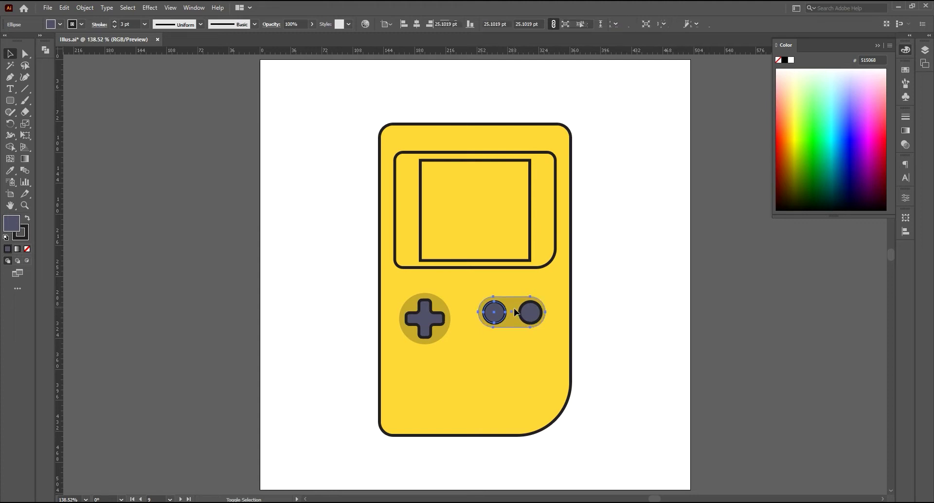
pyautogui.keyDown('shift'); pyautogui.click(536, 313); pyautogui.keyUp('shift')
pyautogui.press('e')
pyautogui.moveTo(548, 304); pyautogui.dragTo(546, 272)
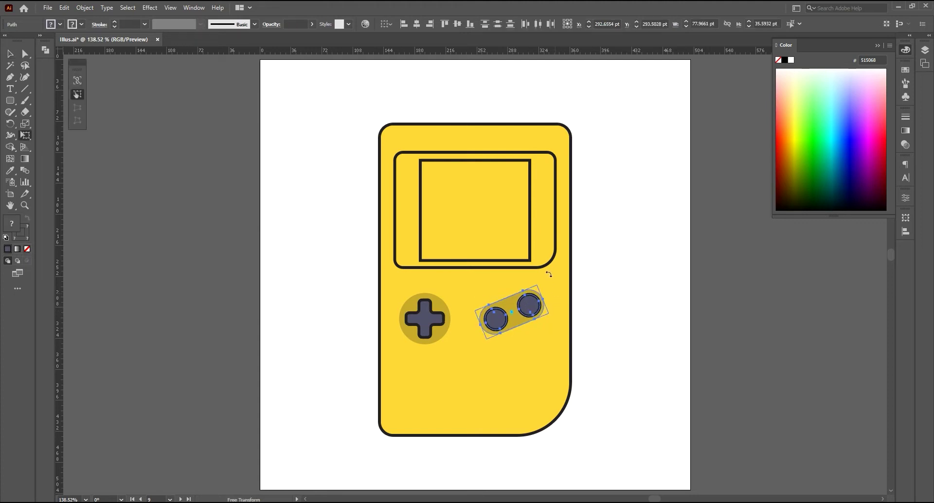
pyautogui.moveTo(538, 305); pyautogui.dragTo(536, 315)
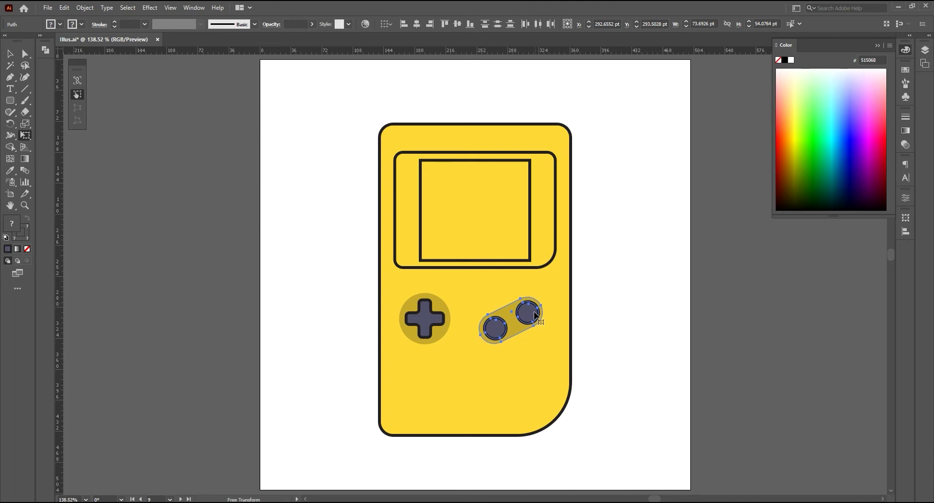
pyautogui.press('v')
pyautogui.click(603, 311)
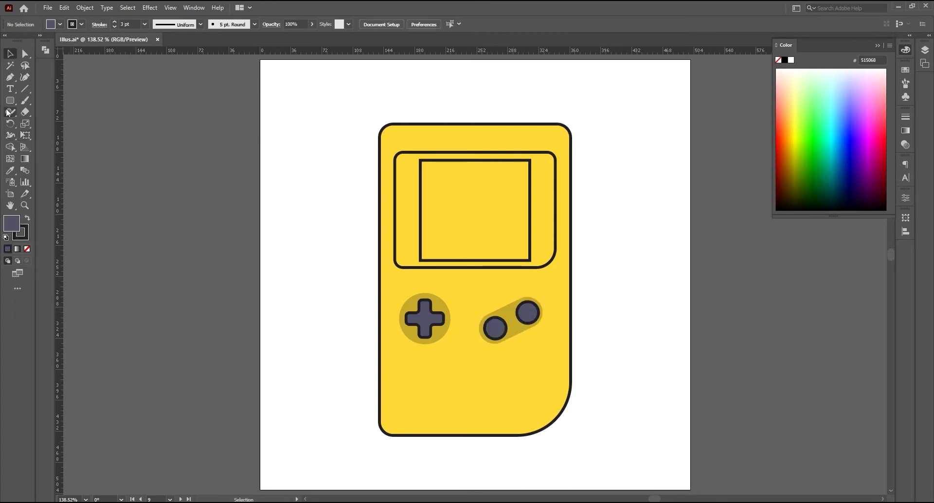
# Step: Draw a thin rounded bar, copy and rotate both, and place them side by side below the controls
pyautogui.moveTo(9, 100); pyautogui.dragTo(63, 110)
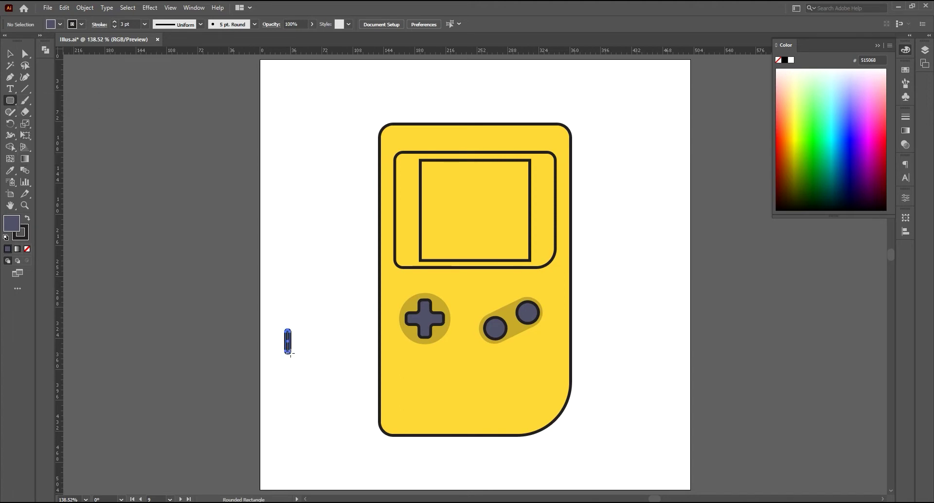
pyautogui.press('v')
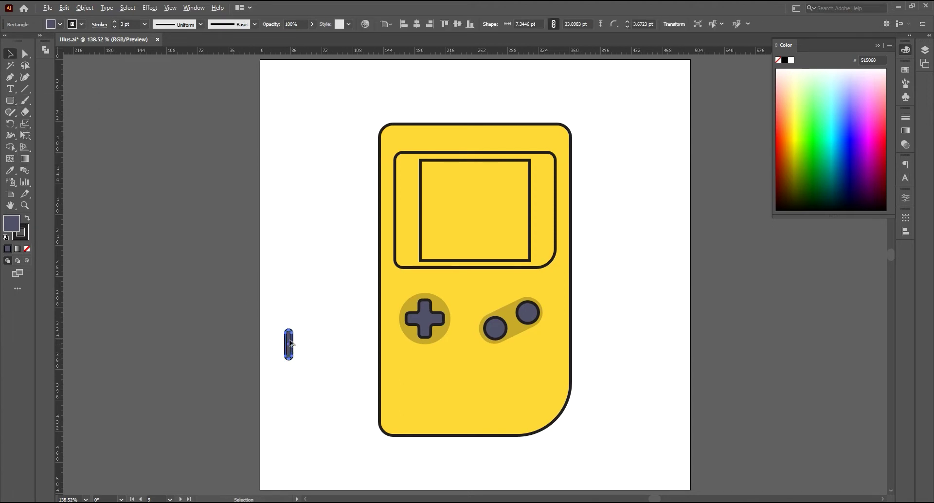
pyautogui.moveTo(290, 344)
pyautogui.mouseDown()
pyautogui.moveTo(493, 386)
pyautogui.moveTo(465, 396)
pyautogui.mouseUp()
pyautogui.press('e')
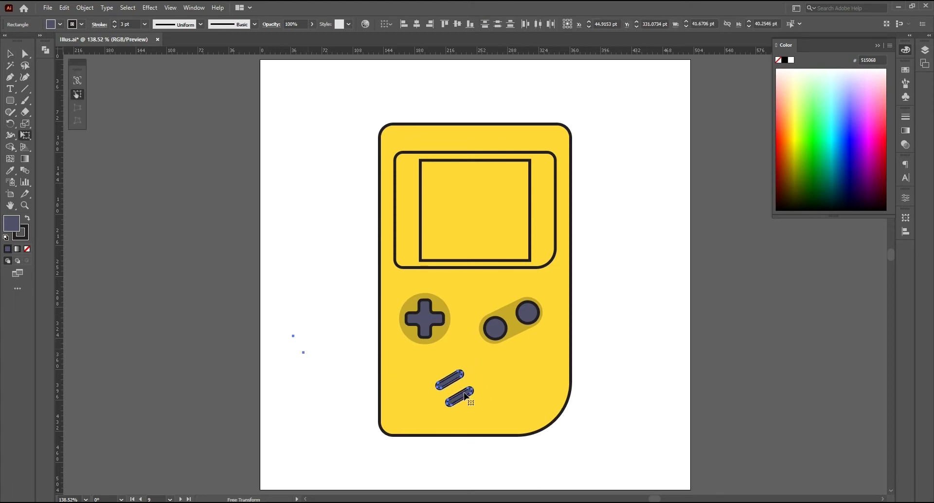
pyautogui.press('v')
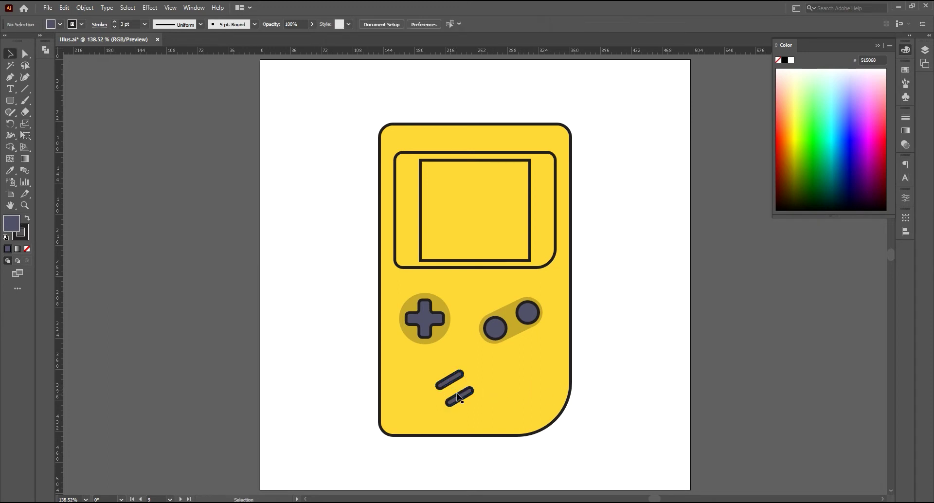
pyautogui.click(460, 396)
pyautogui.moveTo(460, 396); pyautogui.dragTo(492, 376)
pyautogui.keyDown('shift'); pyautogui.click(457, 379); pyautogui.keyUp('shift')
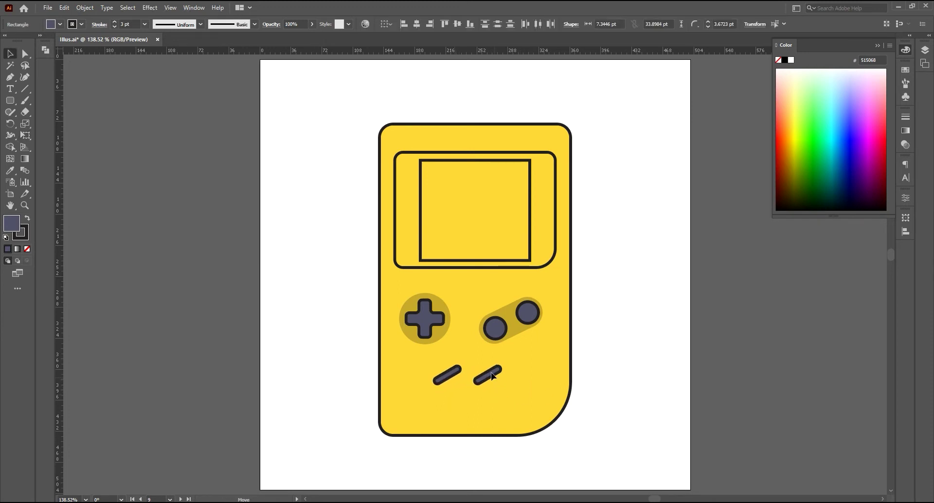
pyautogui.hotkey('ctrl', 'shift', 'a')
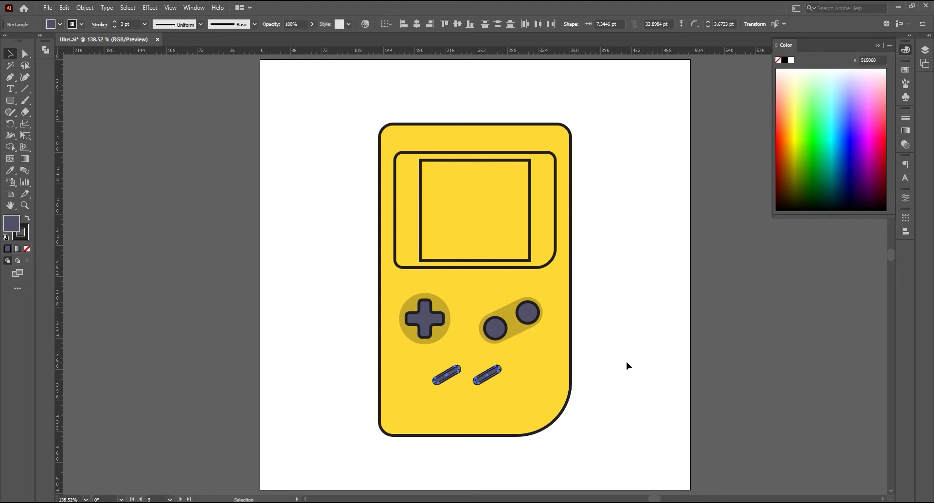
# Step: Draw a tall thin bar beside the body, copy it alongside, and remove both outlines
pyautogui.click(10, 102)
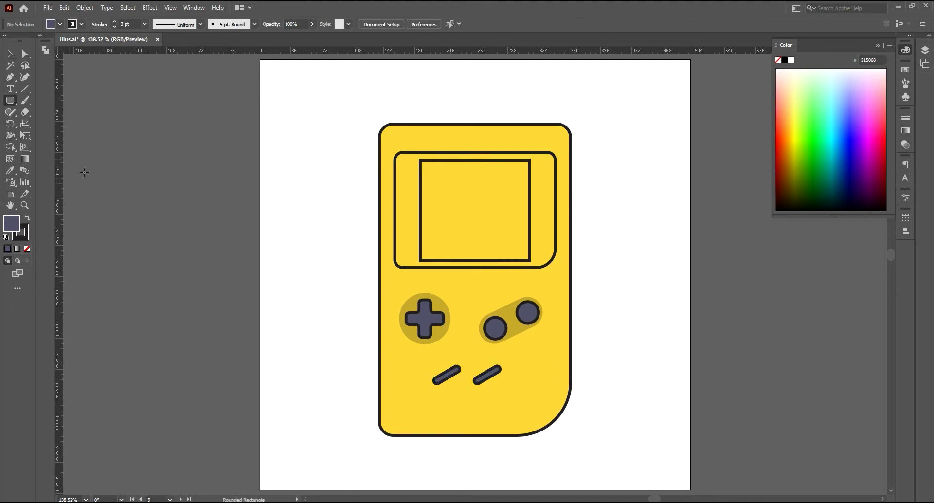
pyautogui.moveTo(275, 354); pyautogui.dragTo(279, 378)
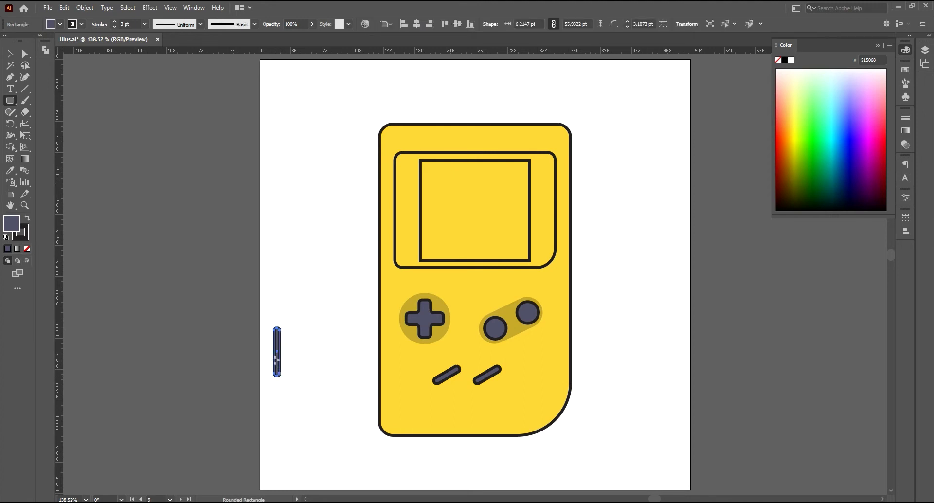
pyautogui.press('v')
pyautogui.moveTo(279, 340); pyautogui.dragTo(288, 345)
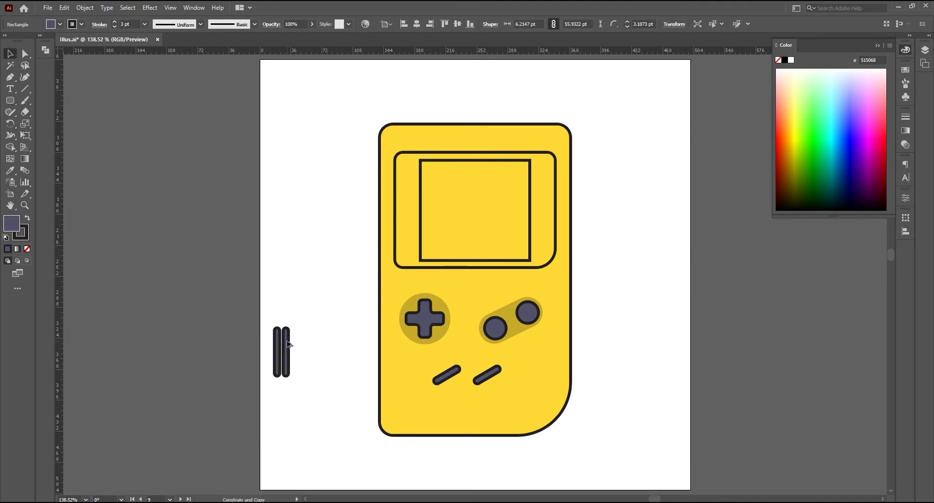
pyautogui.keyDown('shift'); pyautogui.click(277, 351); pyautogui.keyUp('shift')
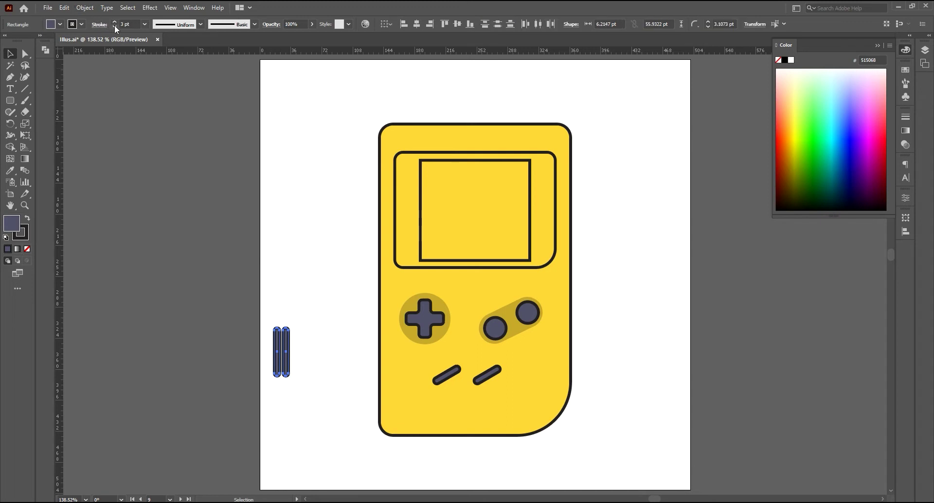
pyautogui.click(144, 24)
pyautogui.click(151, 61)
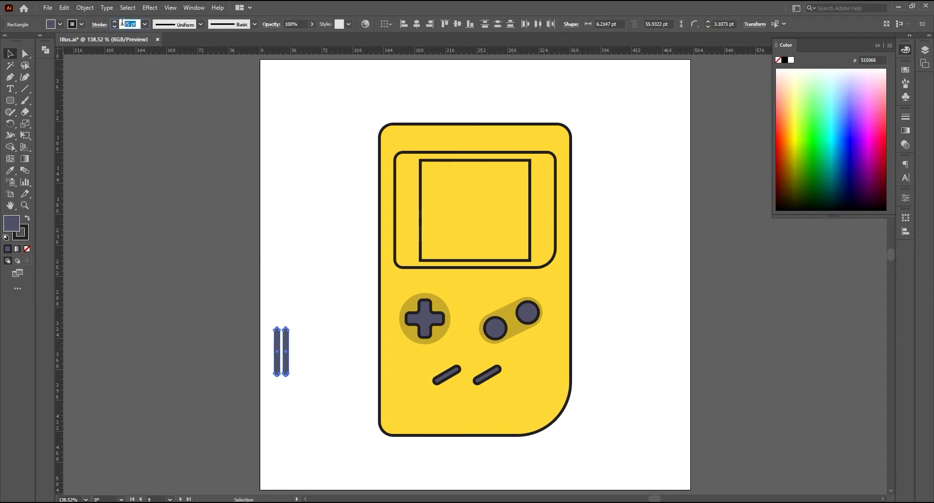
pyautogui.click(114, 26)
pyautogui.click(262, 246)
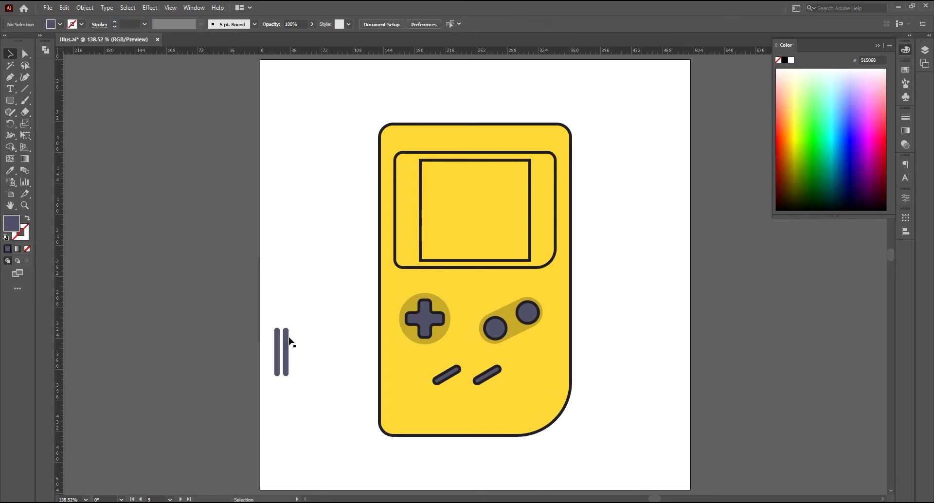
# Step: Repeat the copy into seven evenly spaced bars, group them, and slant them into the lower-right corner
pyautogui.moveTo(286, 349); pyautogui.dragTo(285, 345)
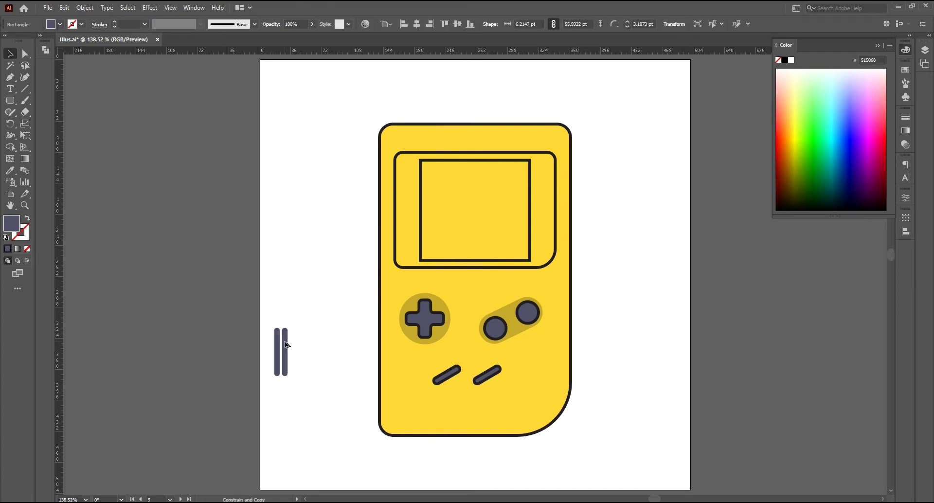
pyautogui.hotkey('ctrl', 'd')
pyautogui.hotkey('ctrl', 'd')
pyautogui.hotkey('ctrl', 'd')
pyautogui.hotkey('ctrl', 'd')
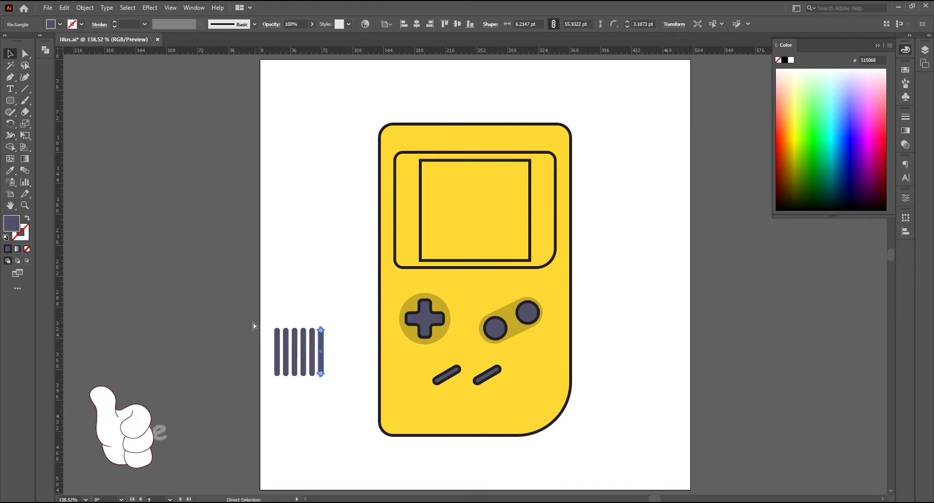
pyautogui.hotkey('ctrl', 'd')
pyautogui.moveTo(273, 322); pyautogui.dragTo(348, 397)
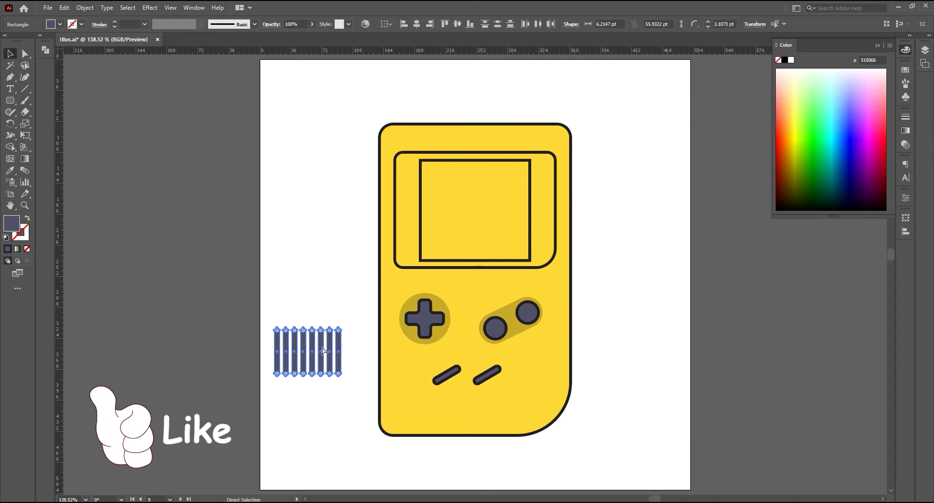
pyautogui.hotkey('ctrl', 'g')
pyautogui.moveTo(319, 346)
pyautogui.mouseDown()
pyautogui.moveTo(488, 403)
pyautogui.moveTo(531, 407)
pyautogui.moveTo(520, 412)
pyautogui.moveTo(544, 389)
pyautogui.mouseUp()
pyautogui.press('e')
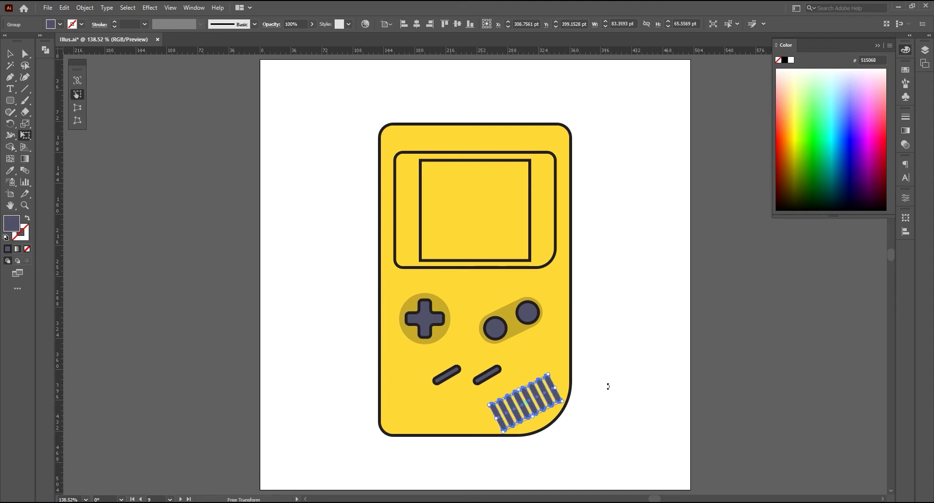
pyautogui.press('v')
pyautogui.click(609, 389)
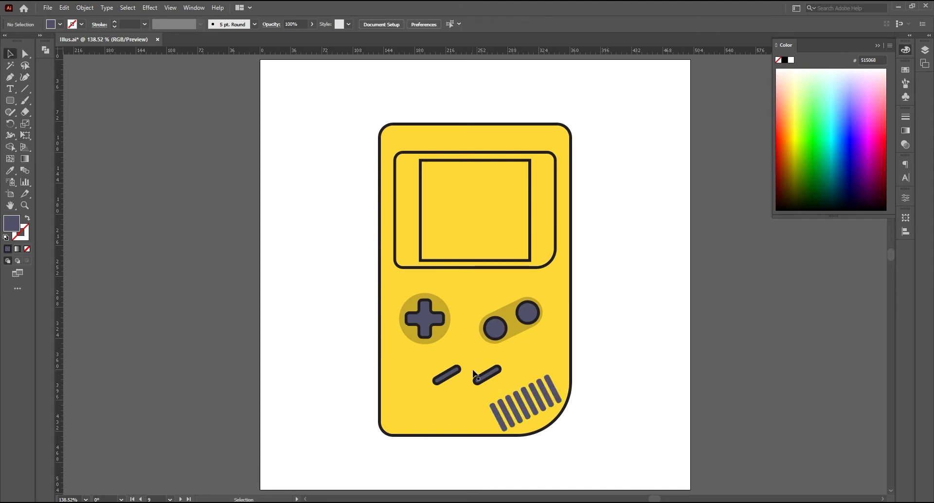
# Step: Draw a small rounded pill with a black 3 pt outline
pyautogui.click(9, 100)
pyautogui.moveTo(292, 193); pyautogui.dragTo(319, 198)
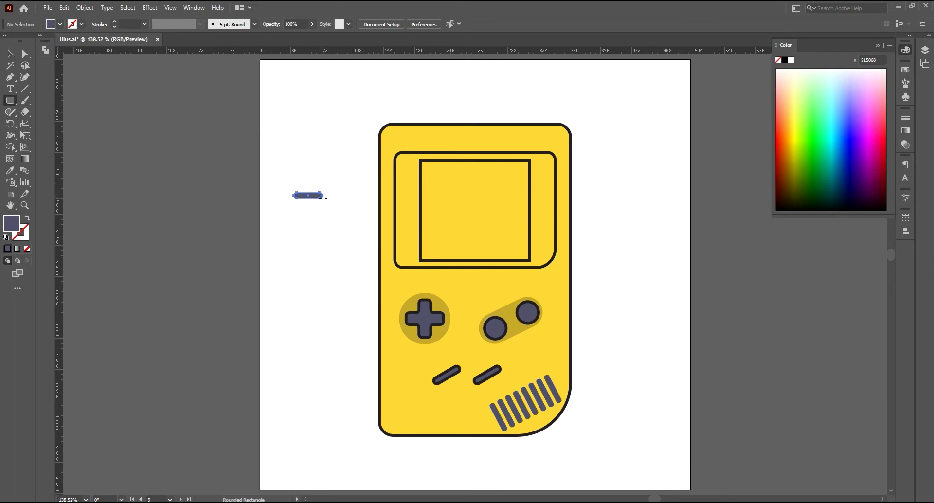
pyautogui.click(25, 238)
pyautogui.doubleClick(9, 248)
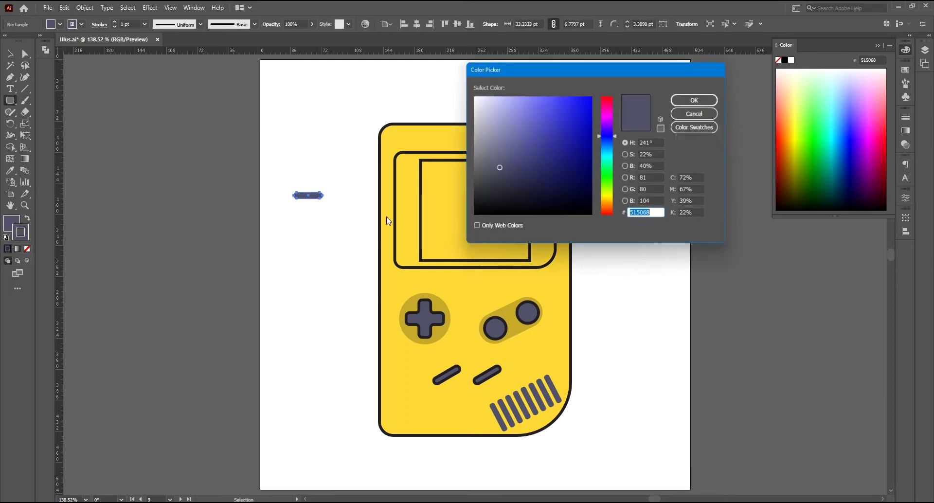
pyautogui.click(471, 214)
pyautogui.click(709, 98)
pyautogui.click(133, 23)
pyautogui.write('3')
pyautogui.press('Return')
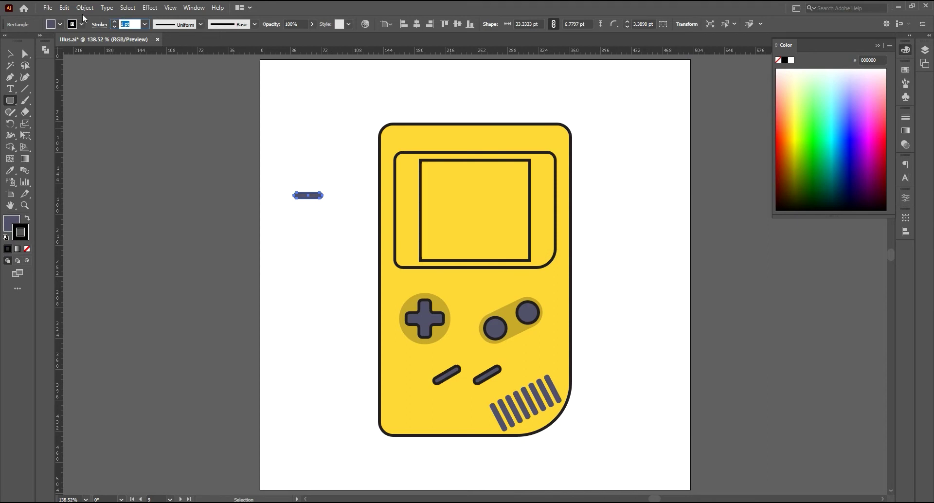
# Step: Move the pill to the top centre of the Game Boy above the screen
pyautogui.click(9, 53)
pyautogui.click(279, 155)
pyautogui.moveTo(302, 199); pyautogui.dragTo(467, 142)
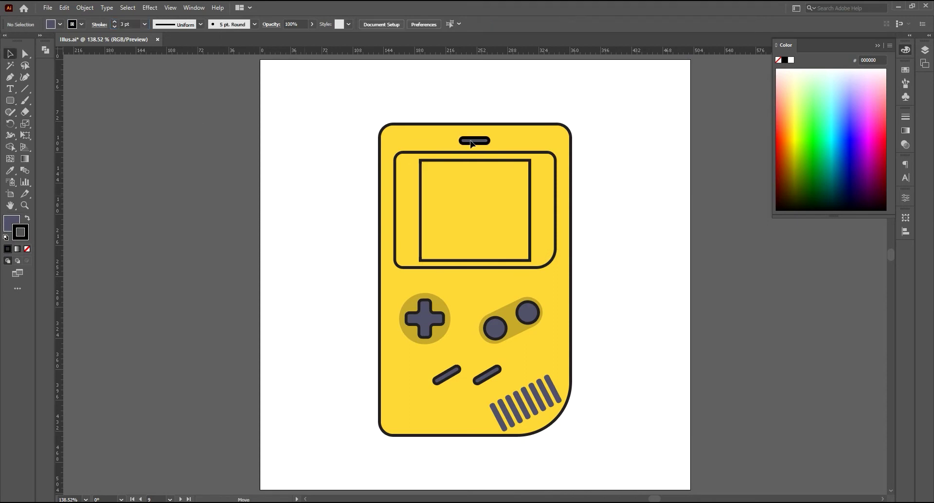
# Step: Fill the outer screen bezel with dark grey 3F3F3F
pyautogui.click(461, 95)
pyautogui.click(413, 157)
pyautogui.click(410, 155)
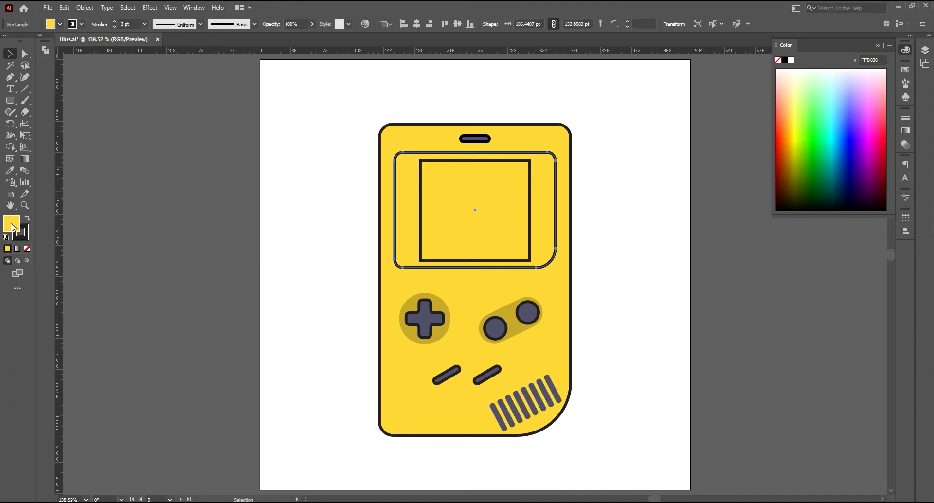
pyautogui.doubleClick(12, 224)
pyautogui.write('3F3F3F')
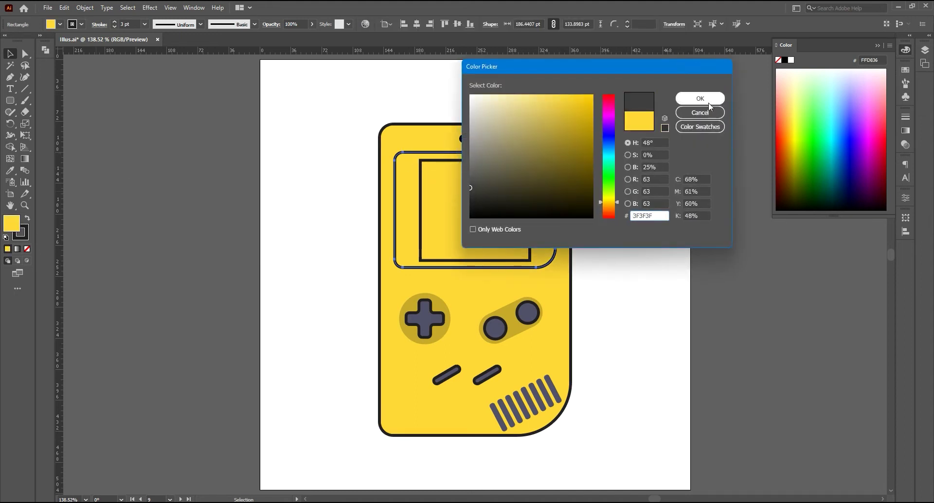
pyautogui.click(709, 103)
# Step: Colour the inner screen rectangle a light green
pyautogui.click(454, 161)
pyautogui.doubleClick(17, 226)
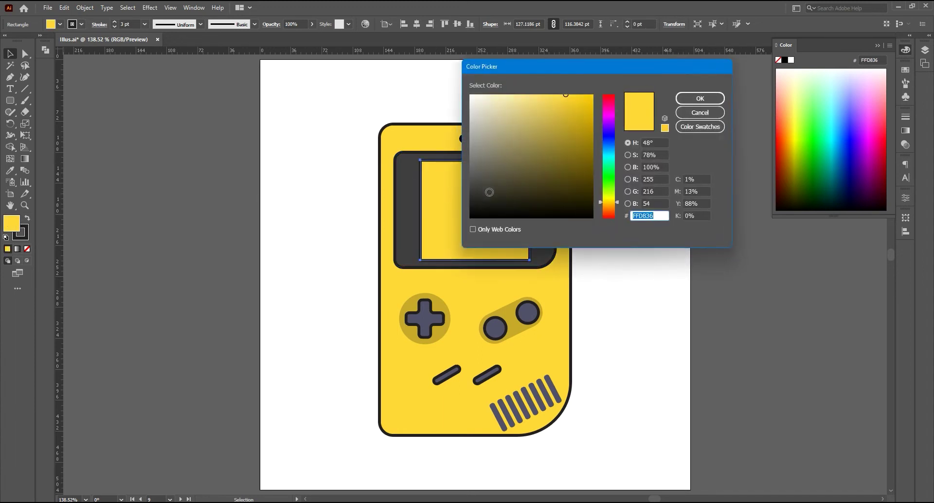
pyautogui.click(504, 166)
pyautogui.click(611, 180)
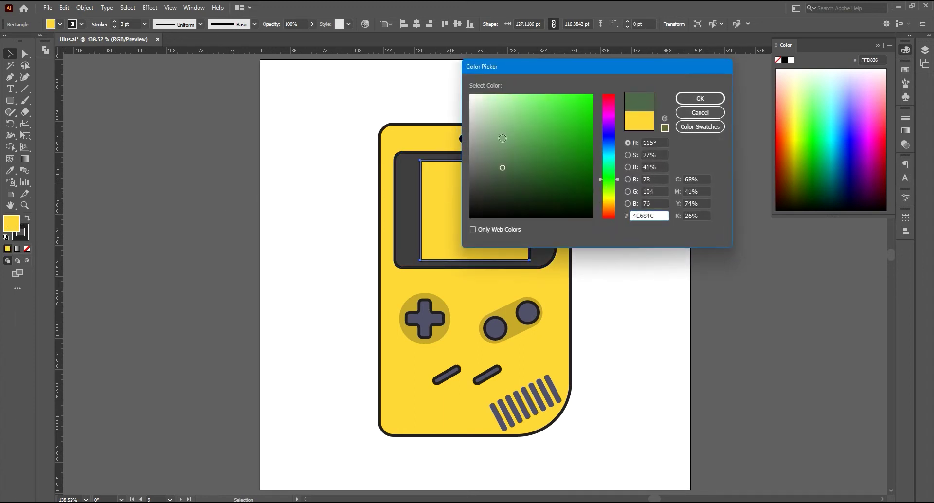
pyautogui.moveTo(503, 138); pyautogui.dragTo(503, 154)
pyautogui.click(700, 99)
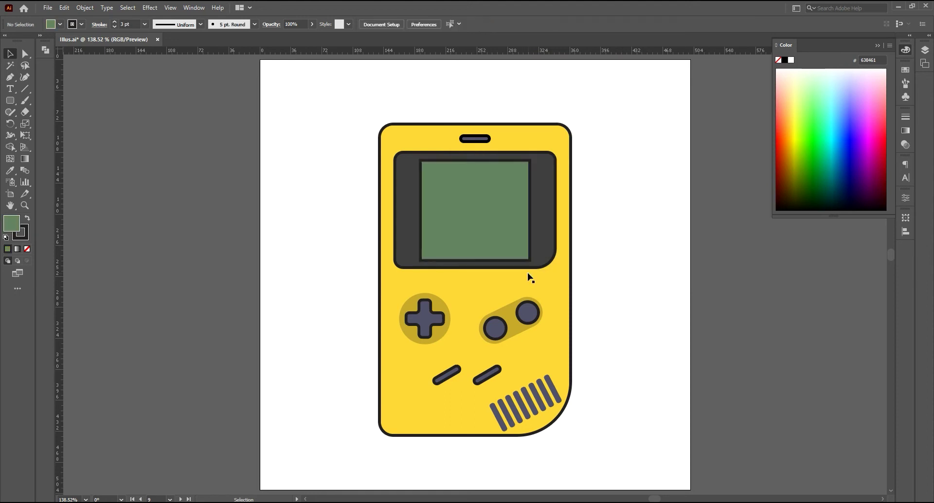
# Step: Fill both round buttons red
pyautogui.click(504, 334)
pyautogui.keyDown('shift'); pyautogui.click(527, 314); pyautogui.keyUp('shift')
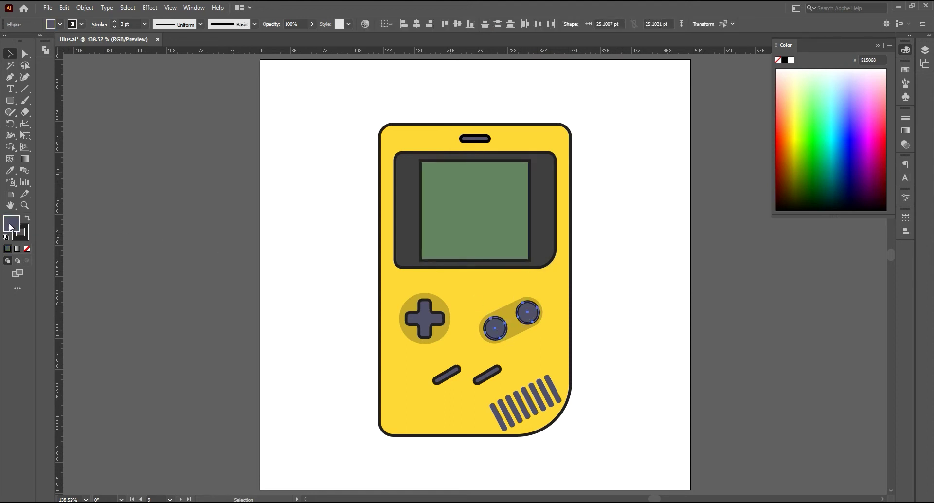
pyautogui.doubleClick(11, 226)
pyautogui.moveTo(609, 134)
pyautogui.mouseDown()
pyautogui.moveTo(608, 94)
pyautogui.moveTo(591, 126)
pyautogui.mouseUp()
pyautogui.press('Return')
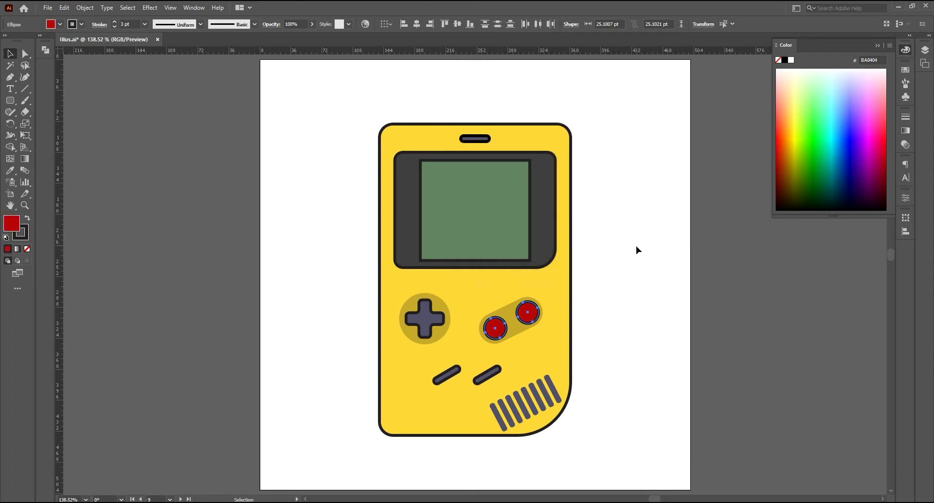
pyautogui.click(635, 246)
# Step: Fill both slanted buttons teal, starting from 25C1E5 and adjusting the hue
pyautogui.click(458, 374)
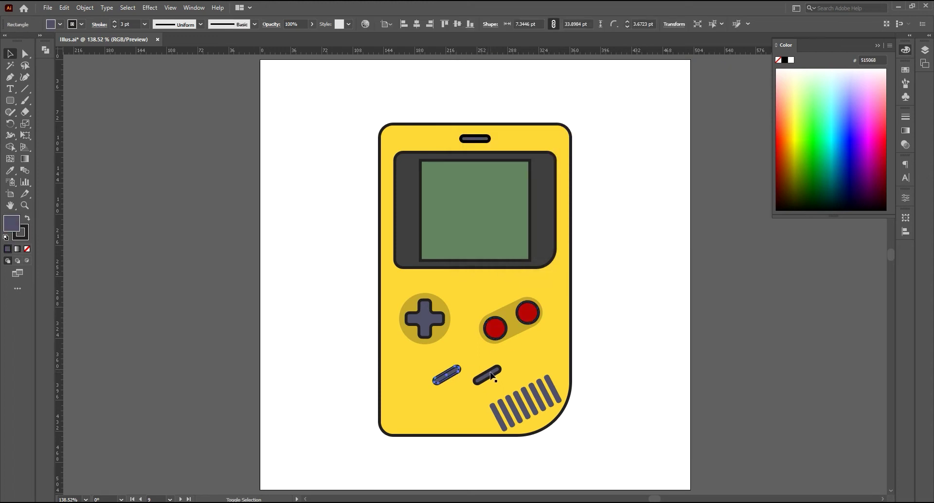
pyautogui.keyDown('shift'); pyautogui.click(492, 376); pyautogui.keyUp('shift')
pyautogui.doubleClick(10, 225)
pyautogui.write('25C1E5')
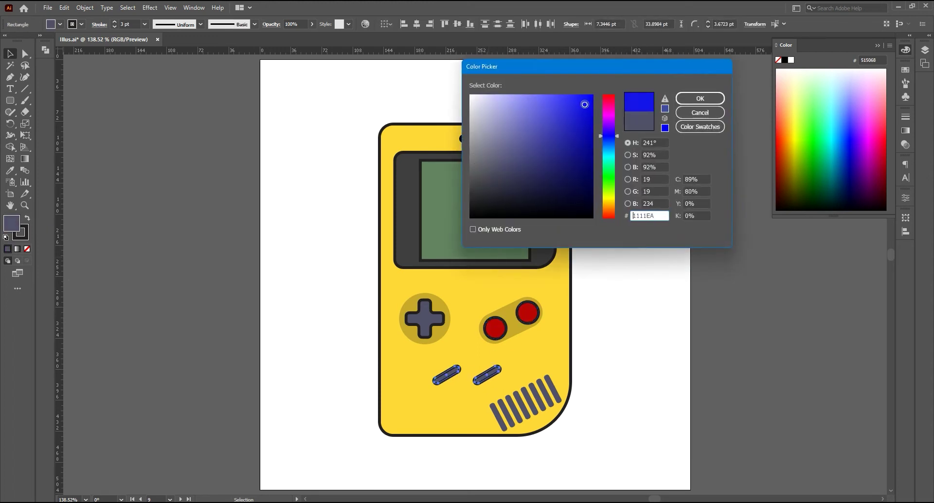
pyautogui.moveTo(611, 155); pyautogui.dragTo(612, 186)
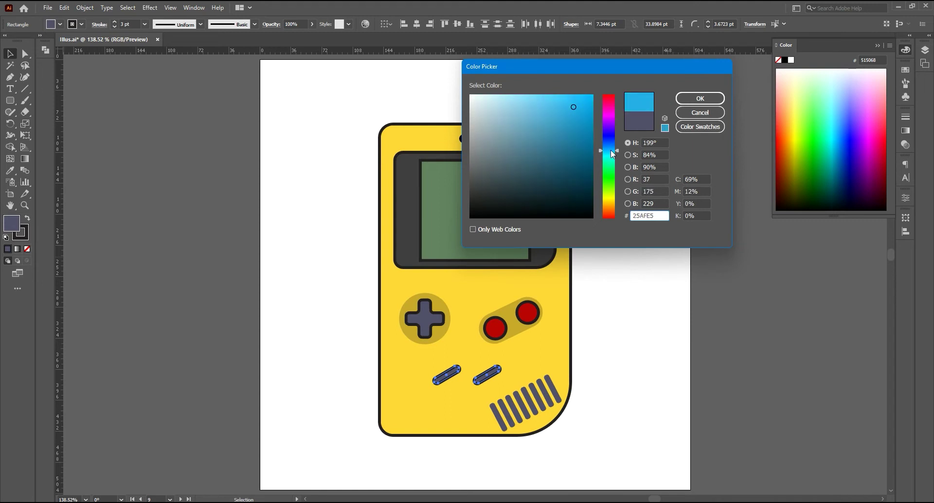
pyautogui.moveTo(612, 187)
pyautogui.mouseDown()
pyautogui.moveTo(612, 145)
pyautogui.moveTo(612, 158)
pyautogui.mouseUp()
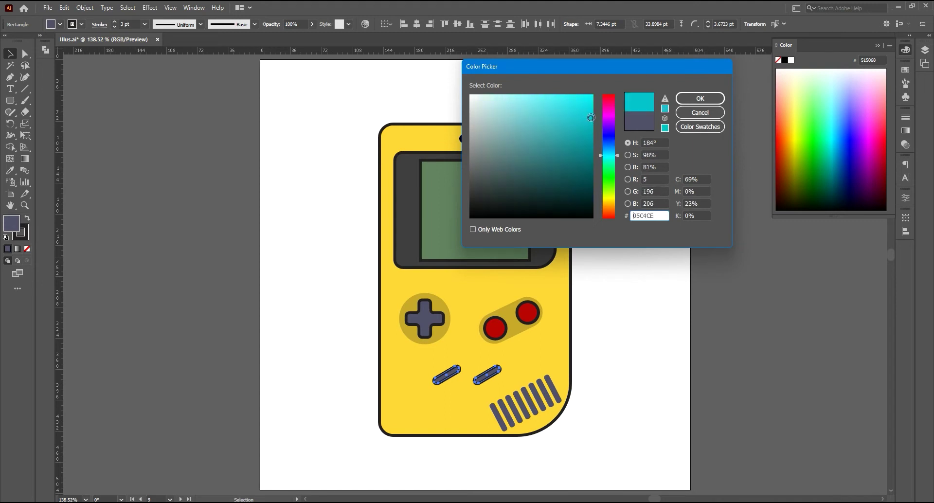
pyautogui.click(699, 99)
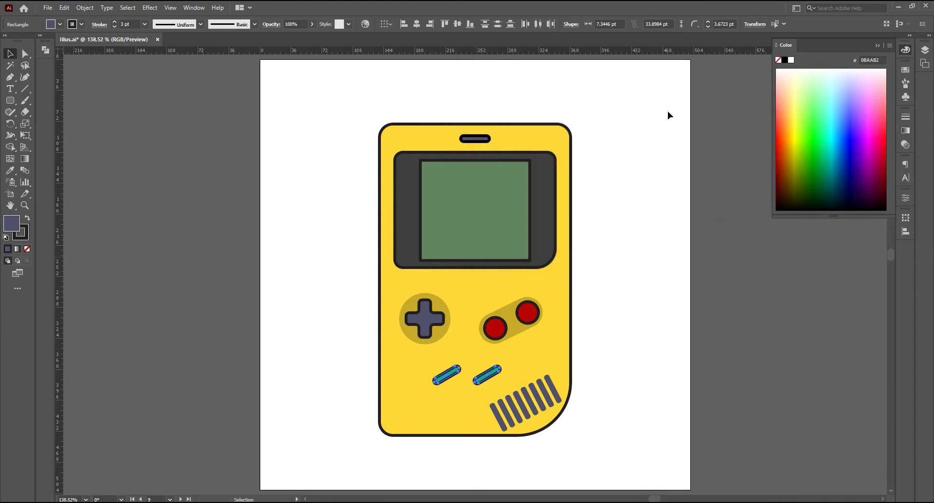
# Step: Fill the speaker grill group with a near-black colour
pyautogui.click(520, 401)
pyautogui.doubleClick(11, 223)
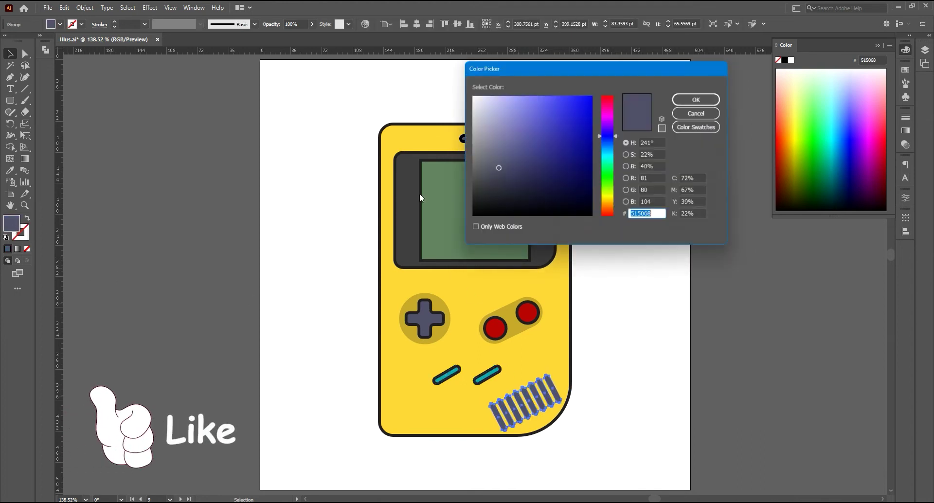
pyautogui.moveTo(474, 214)
pyautogui.mouseDown()
pyautogui.moveTo(466, 224)
pyautogui.moveTo(467, 201)
pyautogui.mouseUp()
pyautogui.click(699, 98)
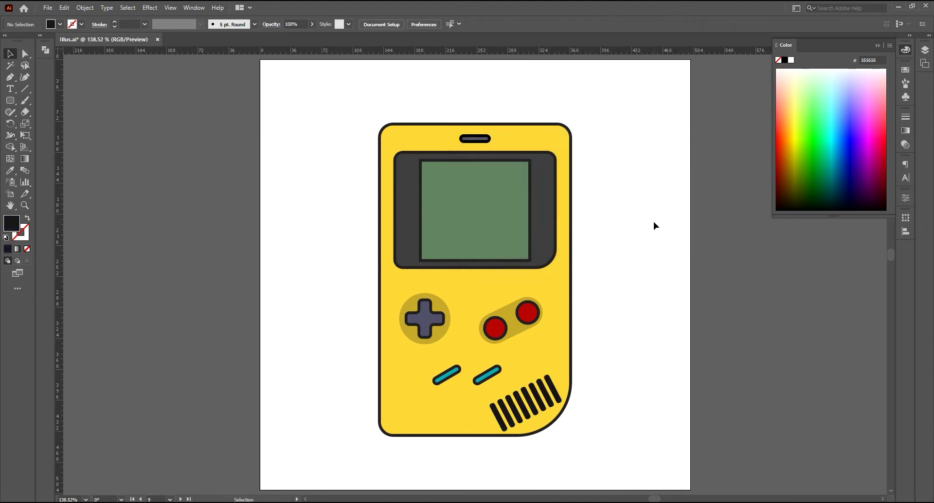
# Step: Eyedrop the D-pad's purple-grey onto the screen bezel
pyautogui.click(551, 171)
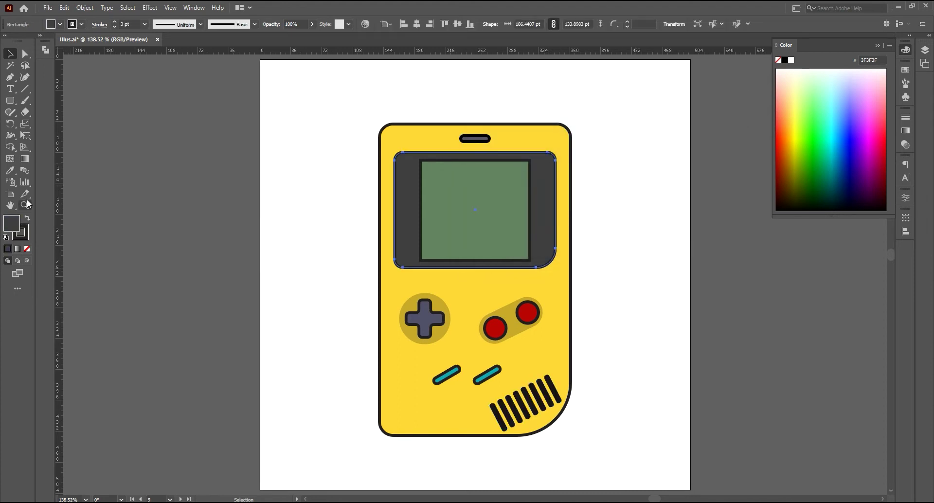
pyautogui.click(10, 171)
pyautogui.click(426, 300)
pyautogui.press('v')
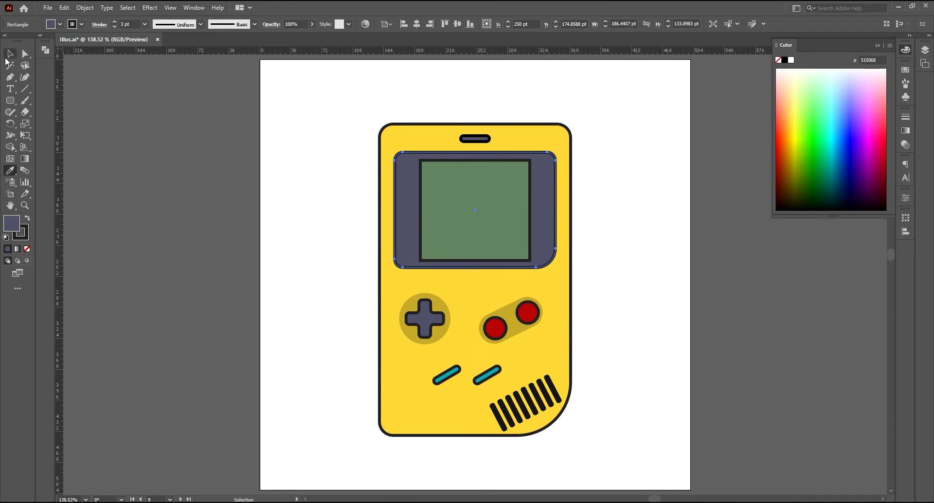
pyautogui.click(282, 253)
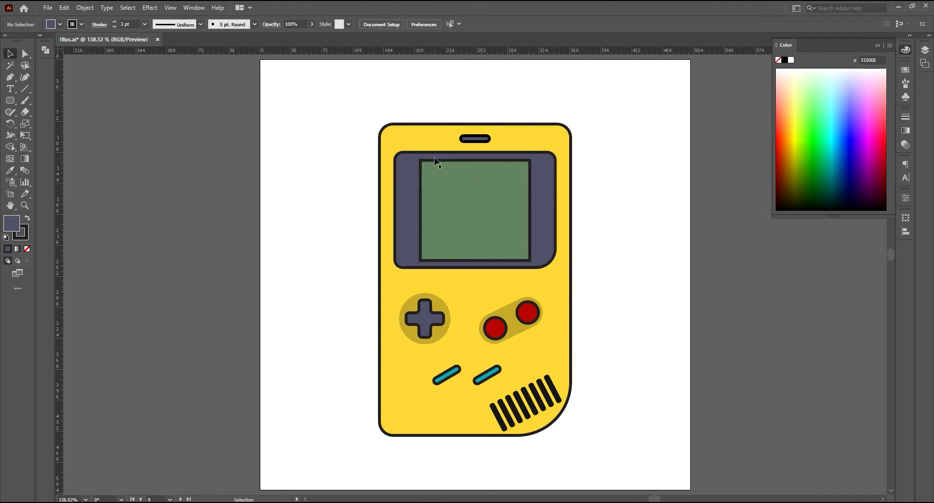
# Step: Change the fill colour of the top speaker slot
pyautogui.click(474, 140)
pyautogui.doubleClick(10, 223)
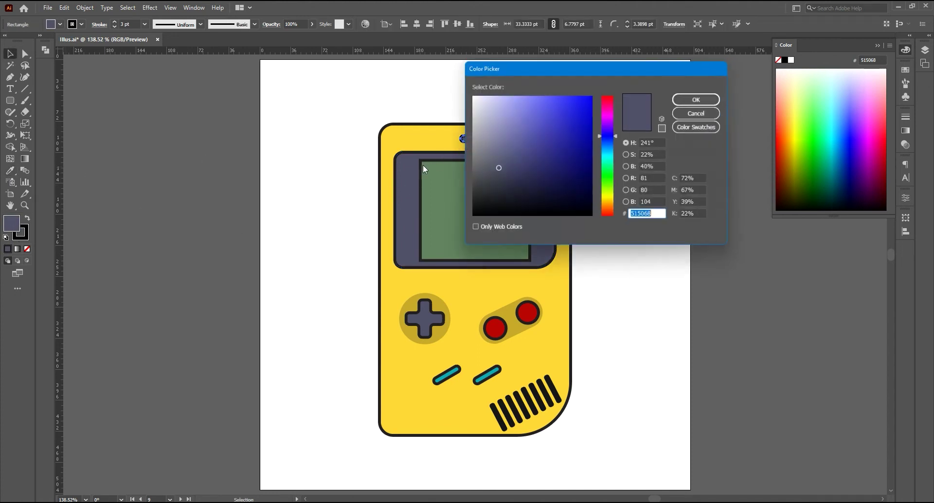
pyautogui.click(693, 99)
pyautogui.click(628, 130)
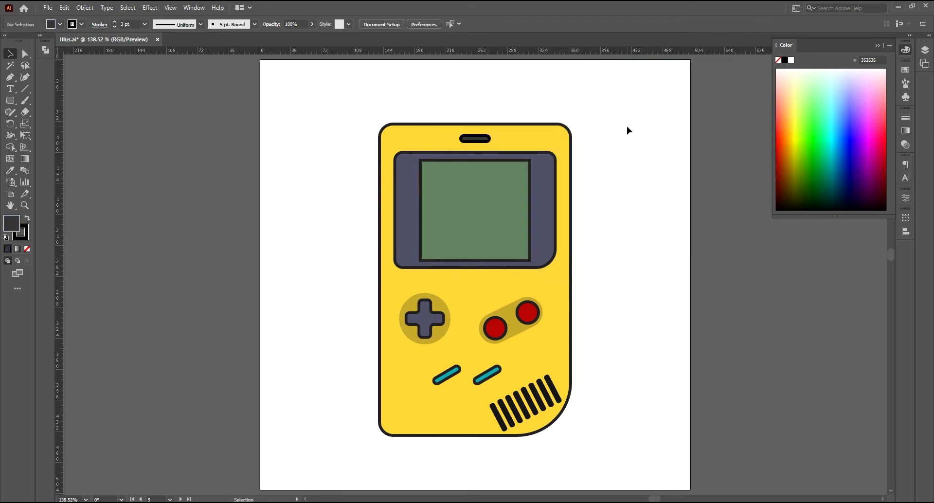
pyautogui.click(432, 317)
# Step: Align the strokes of the D-pad, red buttons, screen, bezel, body and speaker slot outside
pyautogui.keyDown('shift'); pyautogui.click(495, 327); pyautogui.keyUp('shift')
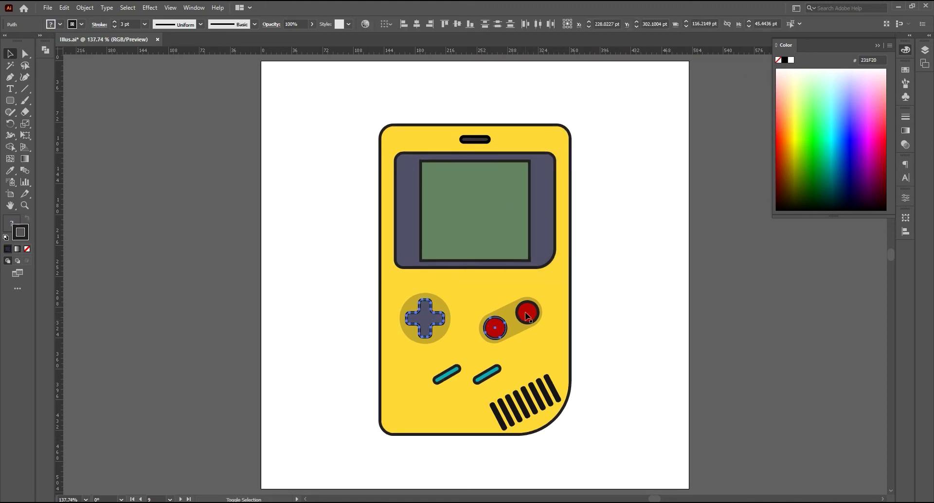
pyautogui.keyDown('shift'); pyautogui.click(528, 312); pyautogui.keyUp('shift')
pyautogui.keyDown('shift'); pyautogui.click(439, 264); pyautogui.keyUp('shift')
pyautogui.keyDown('shift'); pyautogui.click(402, 254); pyautogui.keyUp('shift')
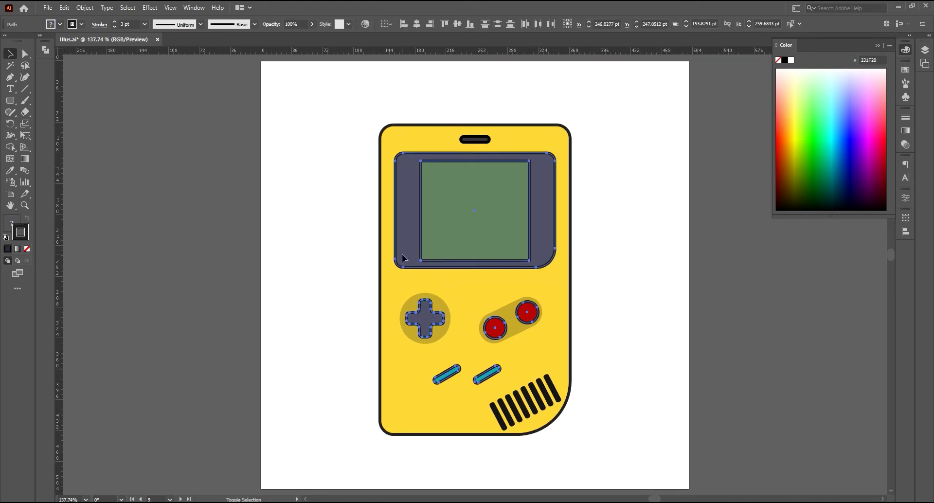
pyautogui.keyDown('shift'); pyautogui.click(389, 250); pyautogui.keyUp('shift')
pyautogui.keyDown('shift'); pyautogui.click(475, 141); pyautogui.keyUp('shift')
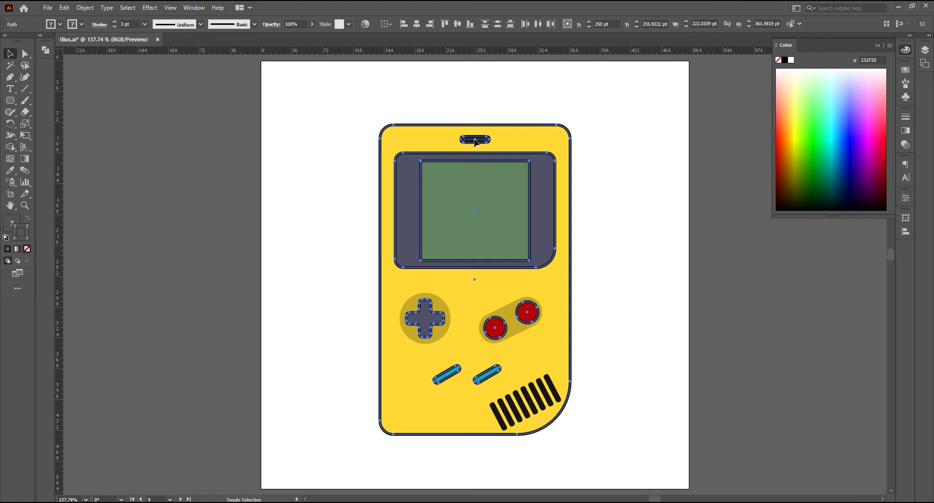
pyautogui.click(98, 24)
pyautogui.click(58, 75)
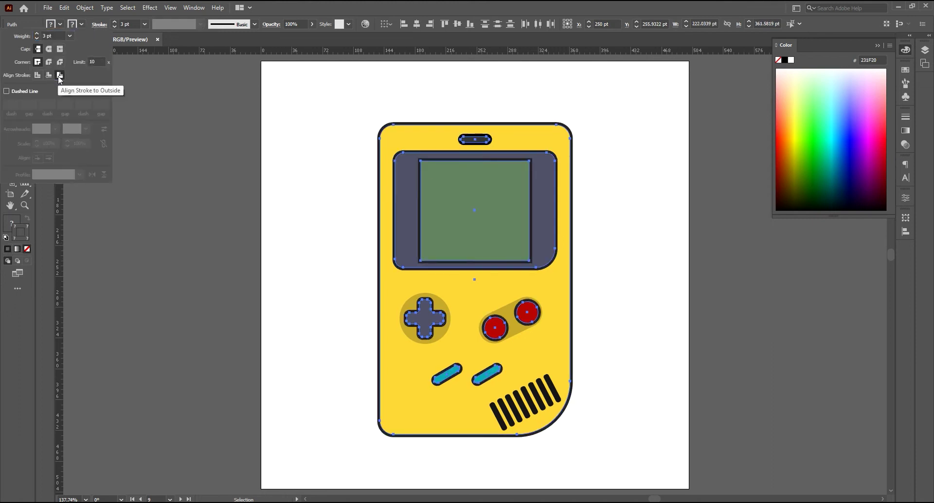
pyautogui.click(273, 204)
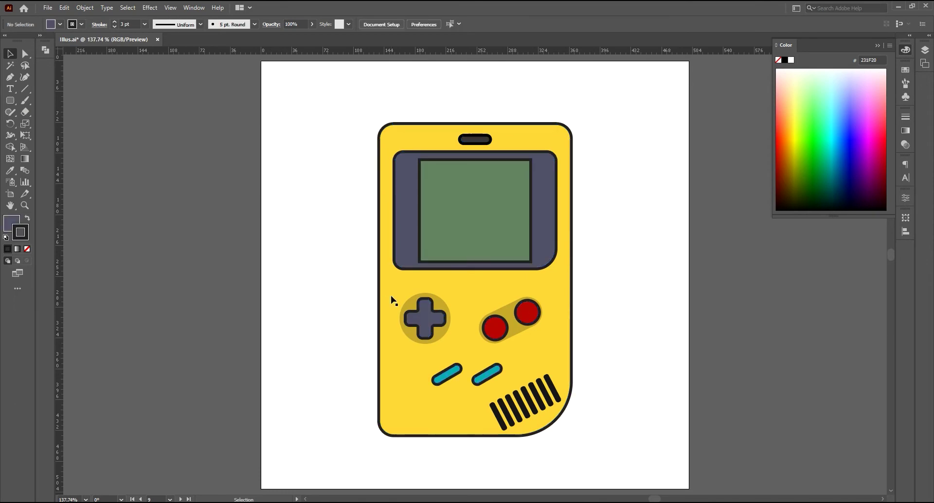
# Step: Paste an in-place copy of the D-pad and fill it grey 79797A
pyautogui.click(422, 311)
pyautogui.click(64, 8)
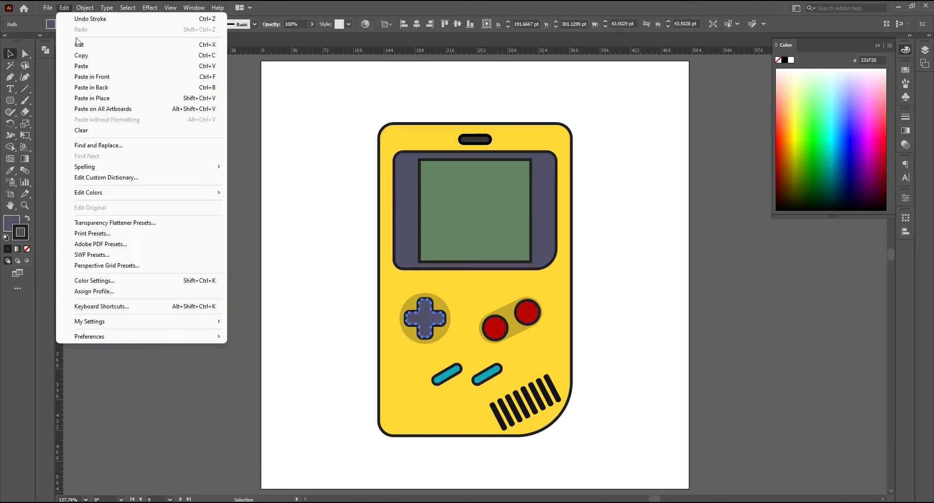
pyautogui.click(81, 55)
pyautogui.click(64, 8)
pyautogui.click(80, 95)
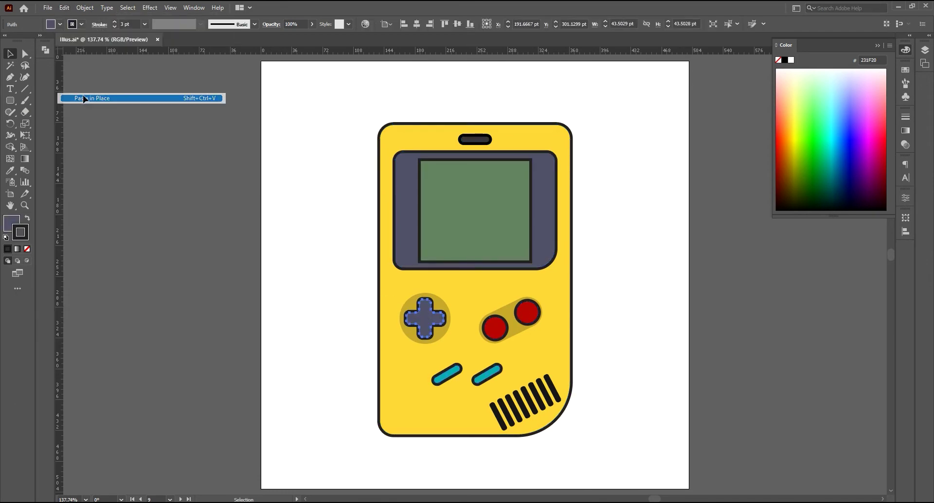
pyautogui.press('z')
pyautogui.moveTo(441, 315); pyautogui.dragTo(634, 413)
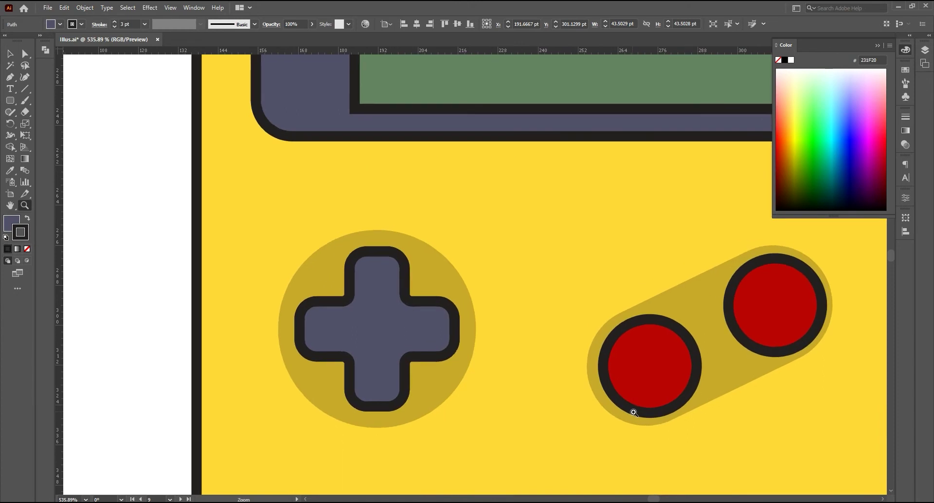
pyautogui.doubleClick(11, 225)
pyautogui.write('79797A')
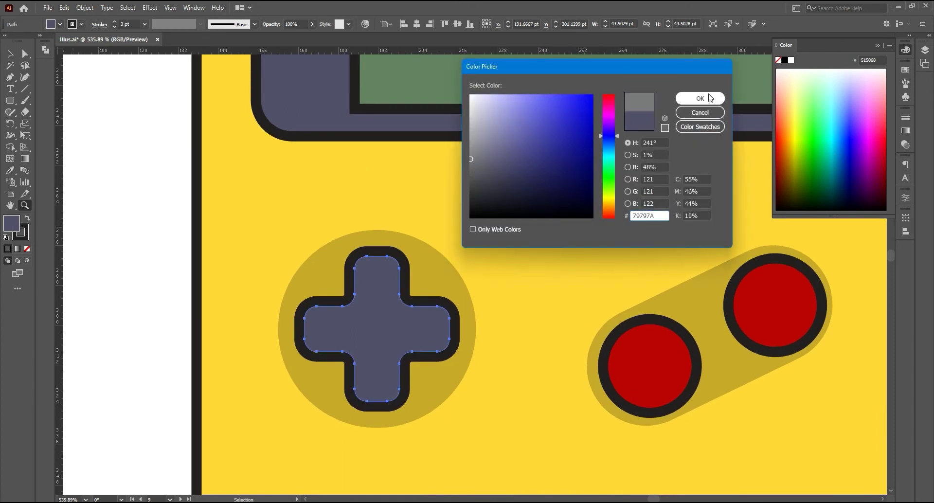
pyautogui.click(708, 97)
# Step: Remove the copy's stroke and delete its top-right and right-arm anchor points
pyautogui.click(10, 77)
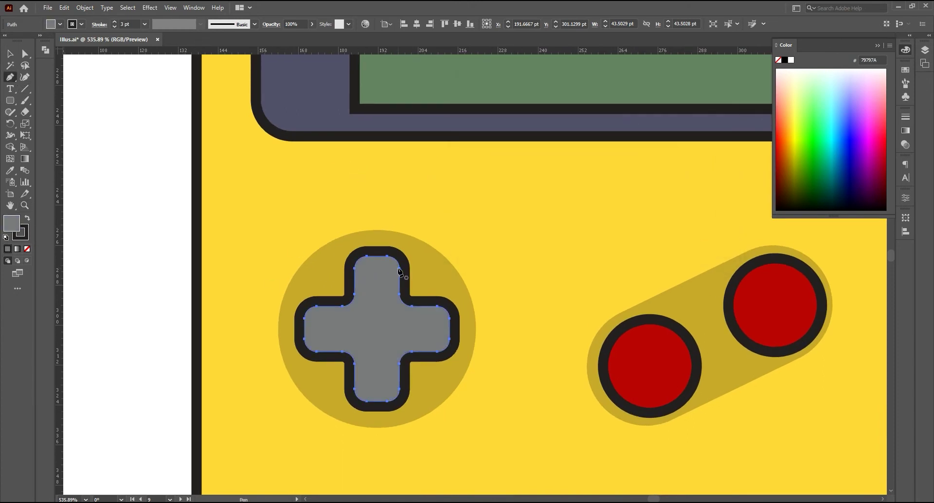
pyautogui.click(399, 268)
pyautogui.click(400, 294)
pyautogui.click(411, 305)
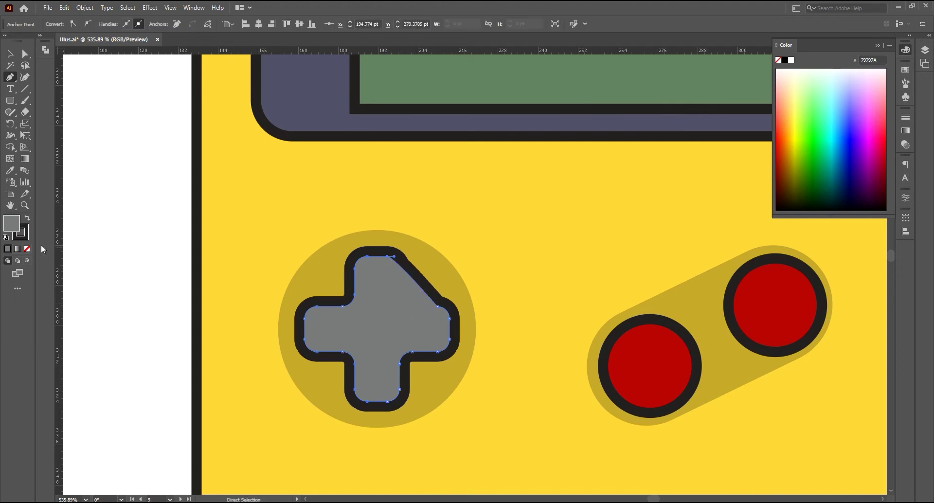
pyautogui.click(26, 248)
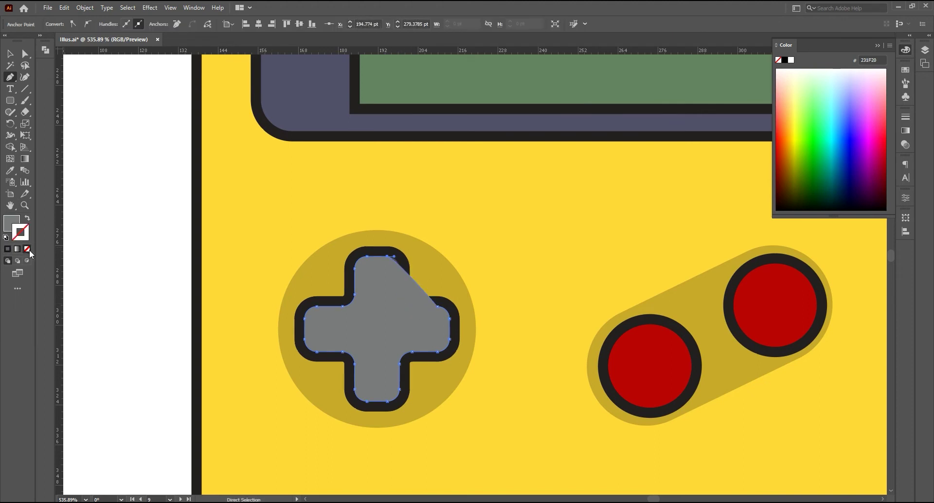
pyautogui.click(440, 309)
pyautogui.click(450, 319)
pyautogui.click(450, 339)
pyautogui.click(437, 351)
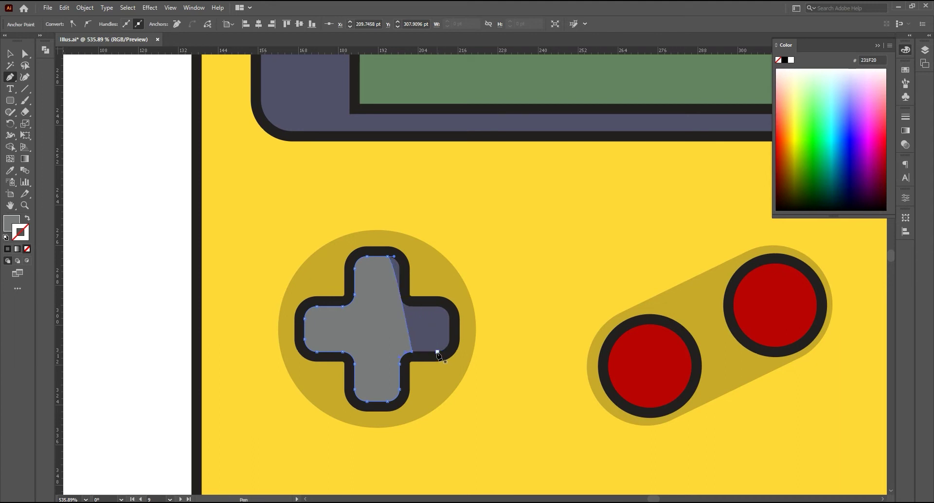
# Step: Delete the copy's lower-right, bottom and lower-left anchors, undoing a stray edit
pyautogui.click(412, 352)
pyautogui.click(400, 364)
pyautogui.click(400, 390)
pyautogui.click(394, 401)
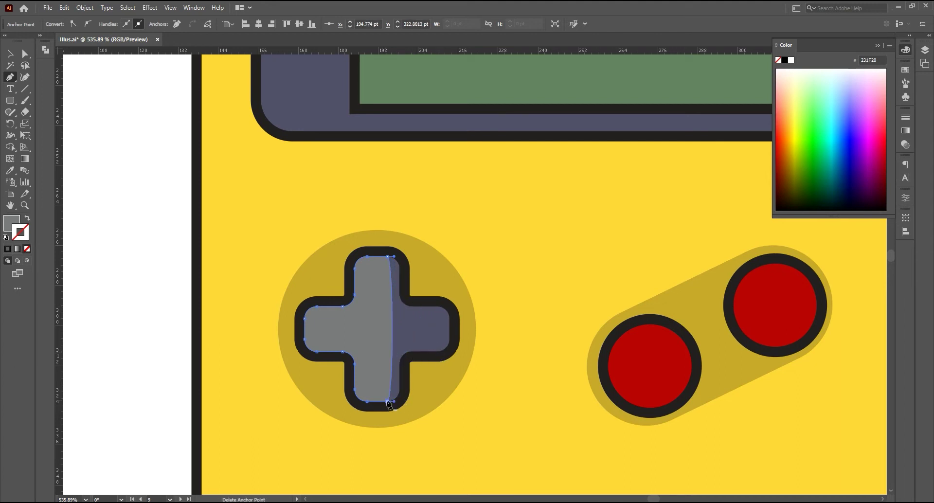
pyautogui.click(388, 401)
pyautogui.click(372, 376)
pyautogui.click(317, 352)
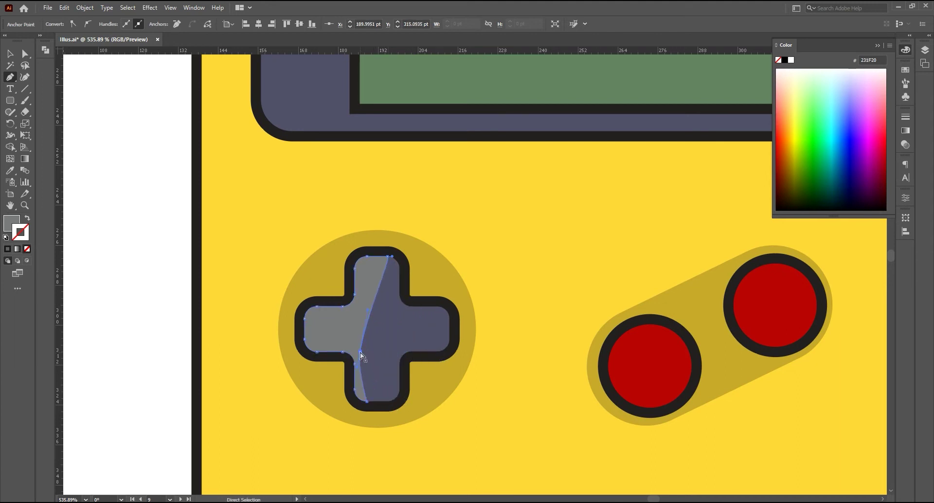
pyautogui.moveTo(368, 343); pyautogui.dragTo(310, 346)
pyautogui.hotkey('ctrl', 'z')
pyautogui.hotkey('ctrl', 'z')
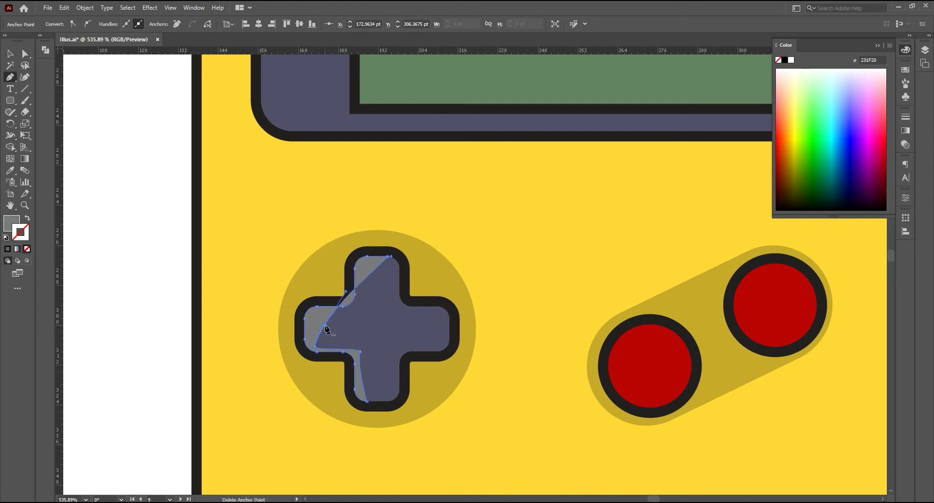
pyautogui.hotkey('ctrl', 'z')
pyautogui.hotkey('ctrl', 'z')
pyautogui.hotkey('ctrl', 'shift', 'z')
pyautogui.hotkey('ctrl', 'shift', 'z')
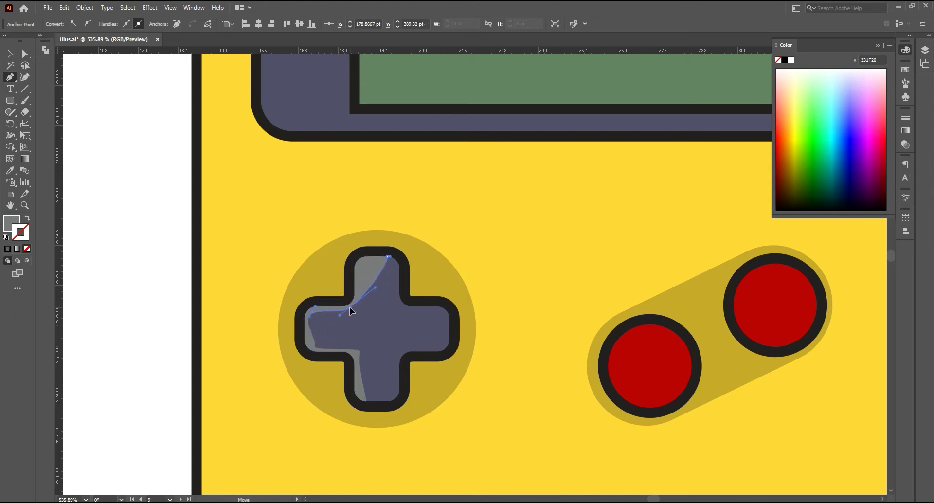
pyautogui.hotkey('ctrl', 'z')
pyautogui.hotkey('ctrl', 'z')
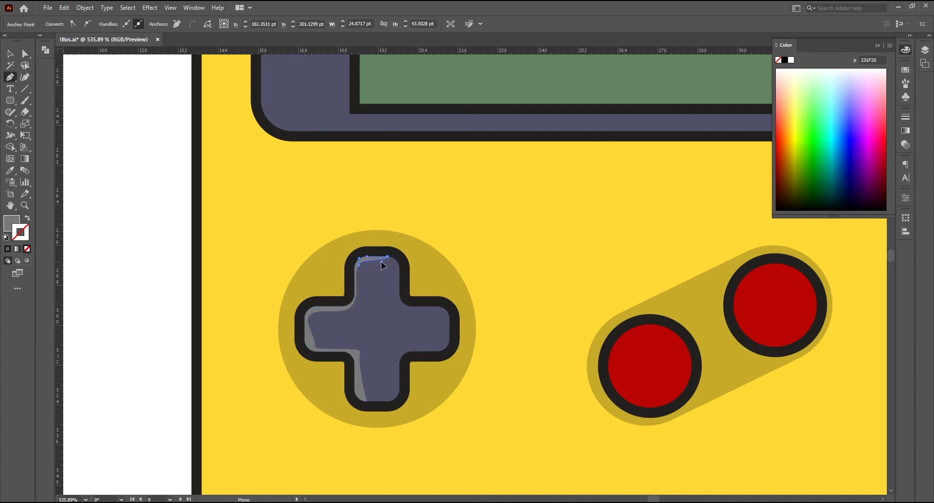
# Step: Reshape the highlight's lower-left corner to leave a thin grey sliver
pyautogui.keyDown('ctrl'); pyautogui.click(310, 345); pyautogui.keyUp('ctrl')
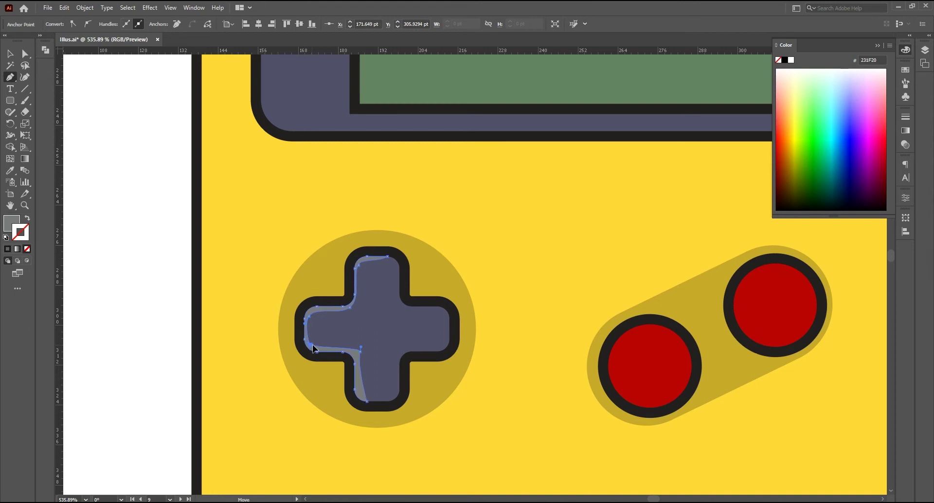
pyautogui.keyDown('ctrl'); pyautogui.click(314, 347); pyautogui.keyUp('ctrl')
pyautogui.scroll(-2, 361, 306)
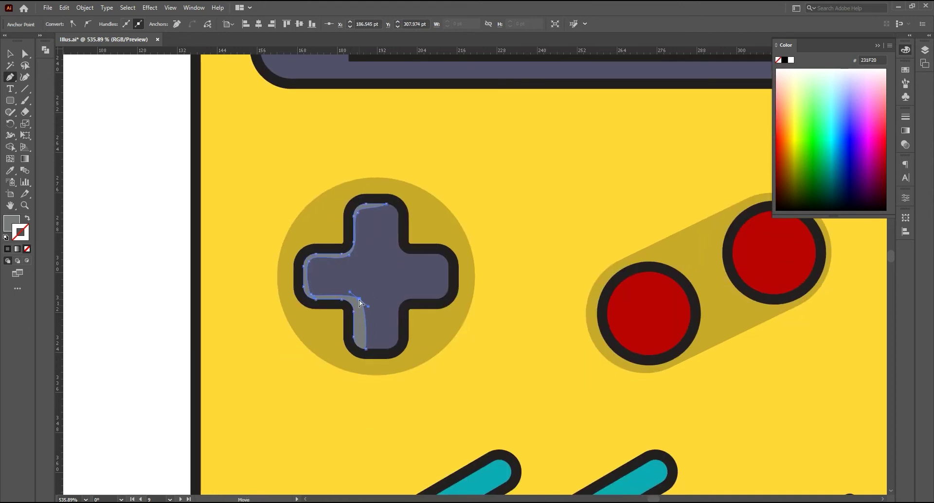
pyautogui.moveTo(350, 291); pyautogui.dragTo(357, 337)
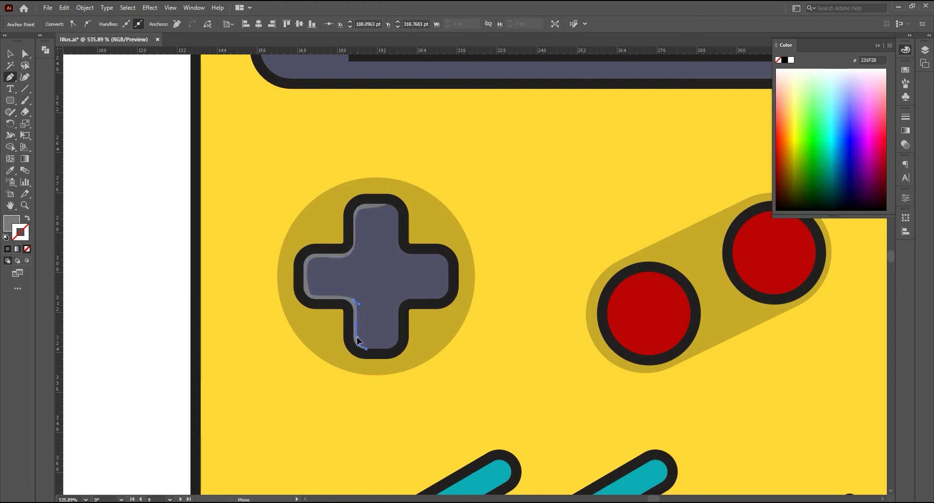
pyautogui.hscroll(3, 370, 292)
# Step: Paste in-place copies of the two red buttons
pyautogui.press('v')
pyautogui.click(490, 315)
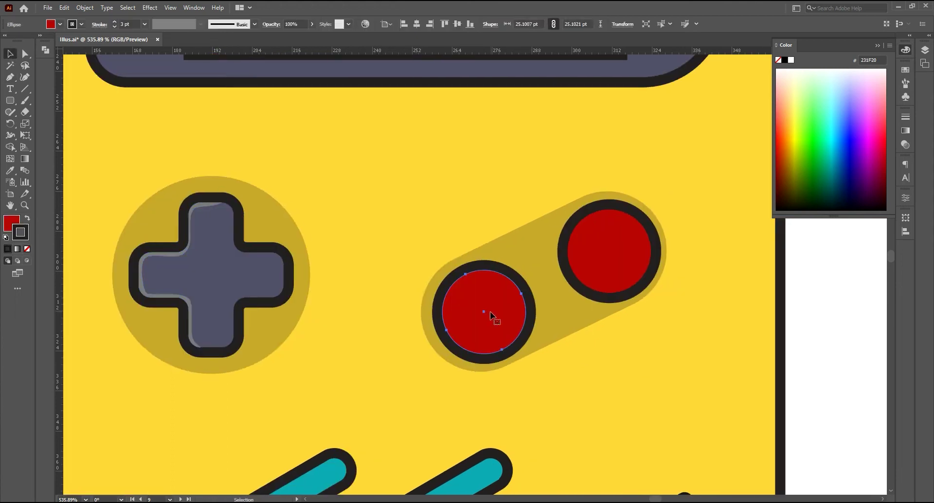
pyautogui.keyDown('shift'); pyautogui.click(597, 251); pyautogui.keyUp('shift')
pyautogui.click(65, 8)
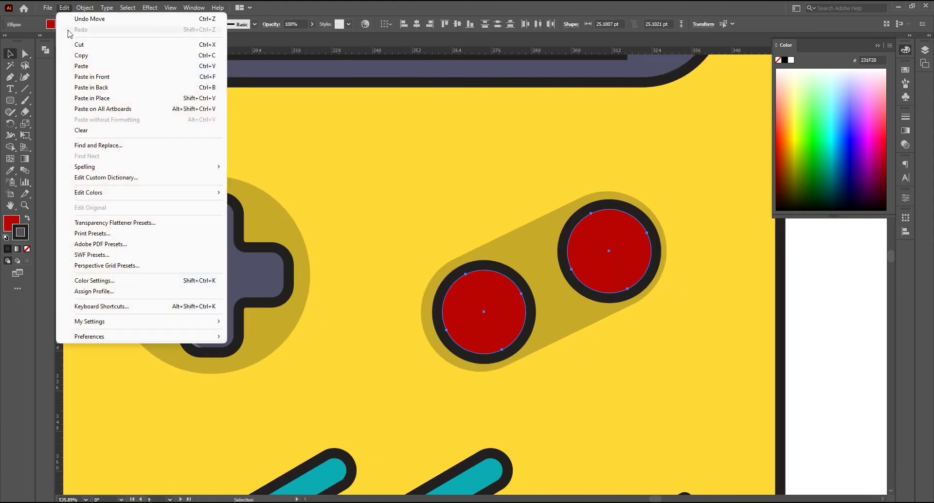
pyautogui.click(82, 57)
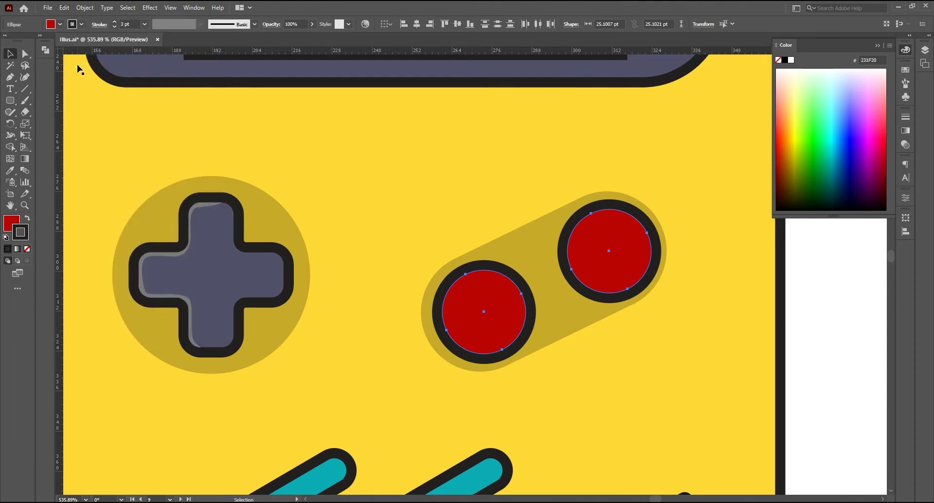
pyautogui.click(64, 8)
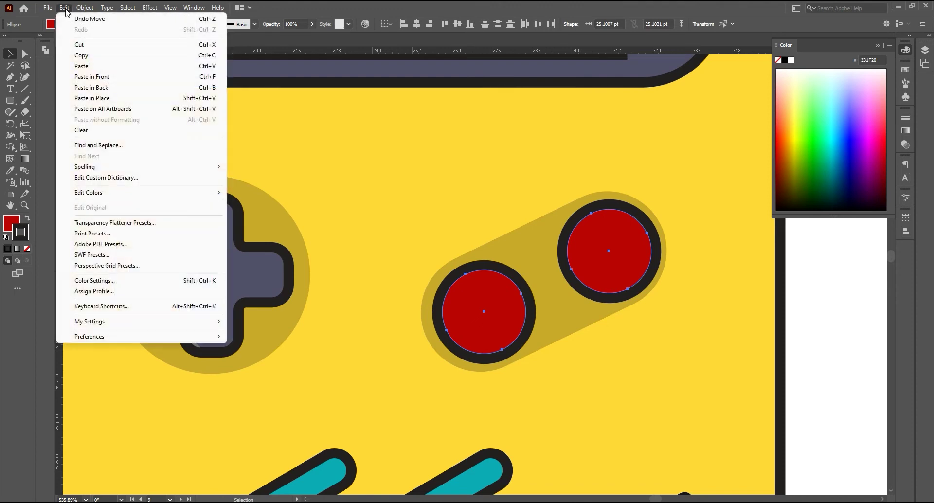
pyautogui.click(93, 101)
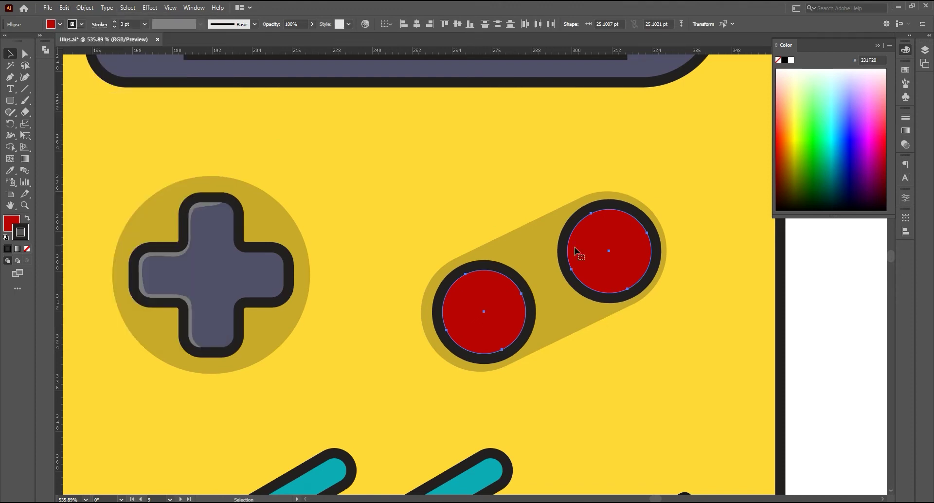
# Step: Remove the button copies' stroke and set their fill to white FFFFFF
pyautogui.click(27, 249)
pyautogui.doubleClick(10, 221)
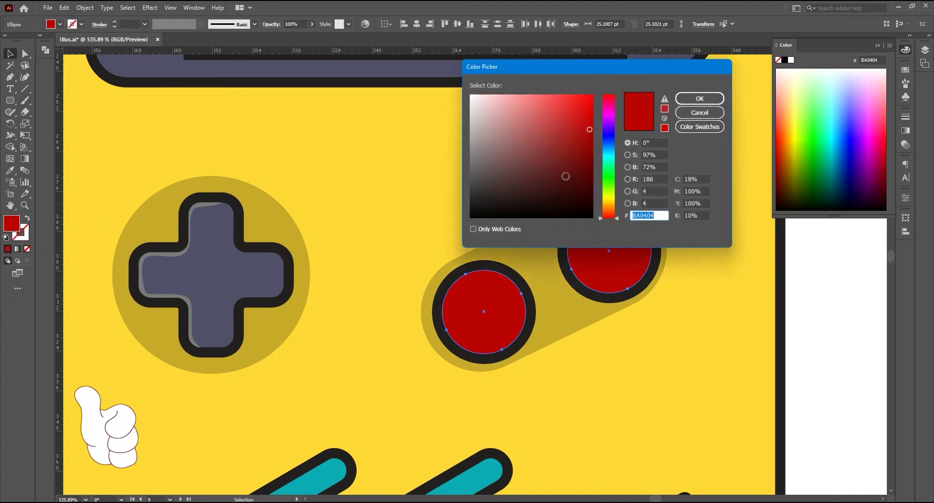
pyautogui.write('9E0000')
pyautogui.press('Return')
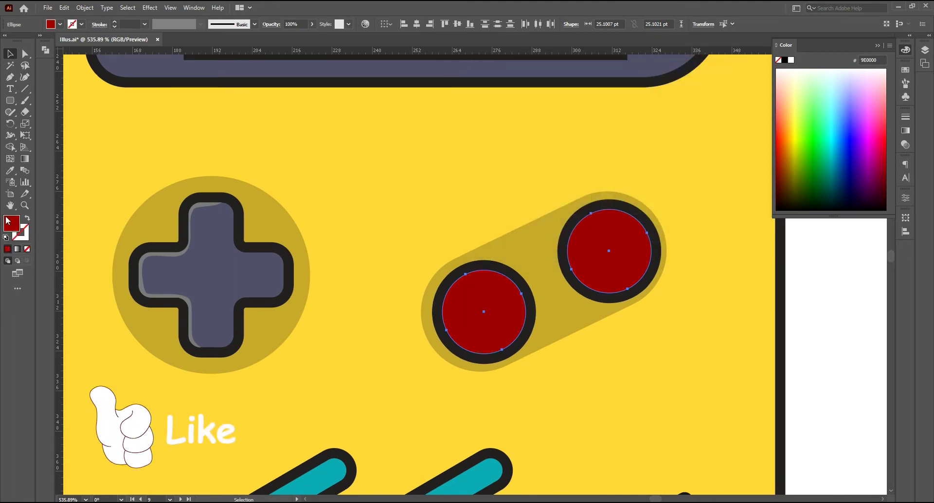
pyautogui.doubleClick(8, 222)
pyautogui.write('000000')
pyautogui.press('Return')
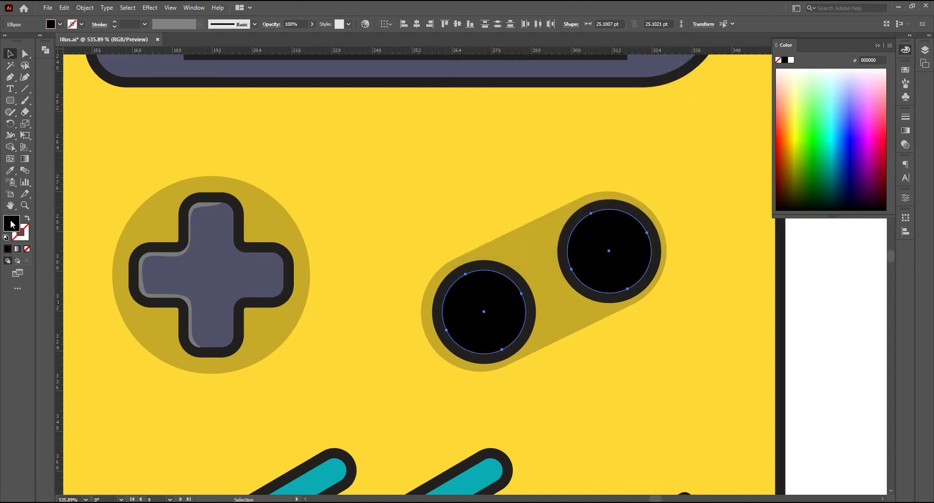
pyautogui.doubleClick(12, 224)
pyautogui.write('FFFFFF')
pyautogui.press('Return')
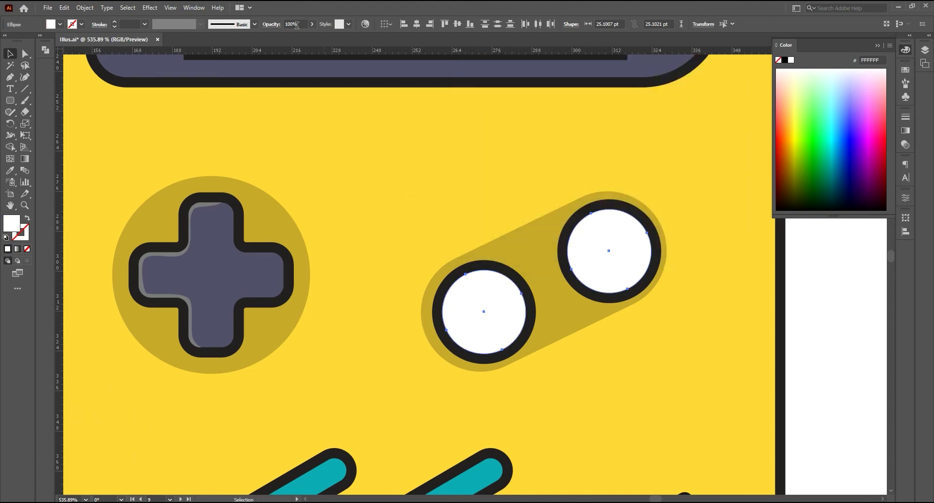
# Step: Set the white circles to 19% opacity and duplicate them offset down-right
pyautogui.moveTo(309, 36); pyautogui.dragTo(281, 36)
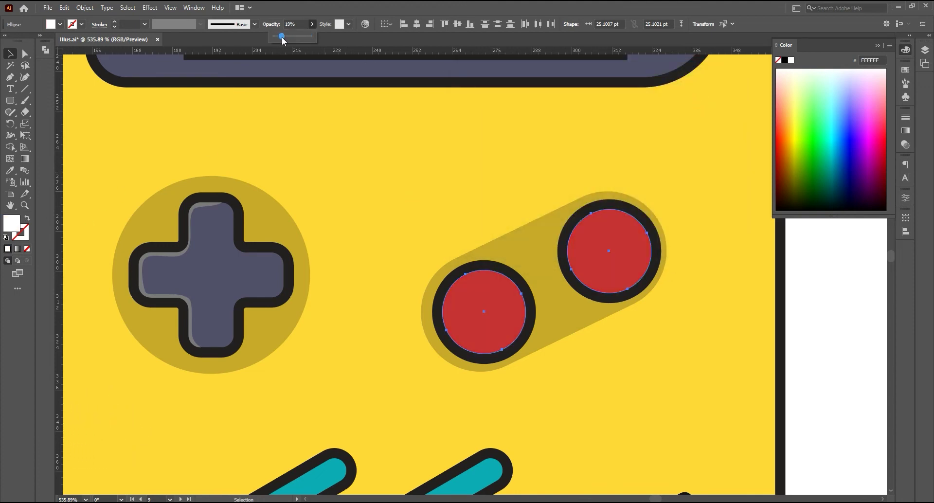
pyautogui.click(64, 7)
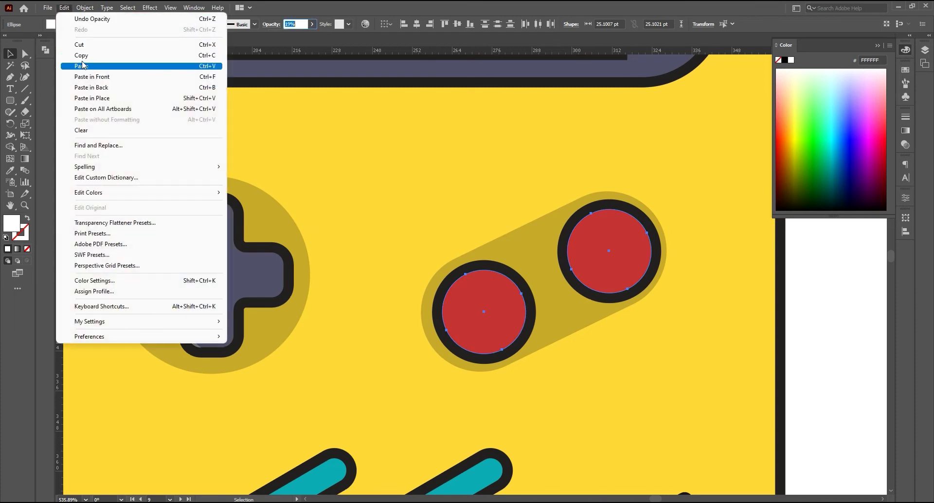
pyautogui.press('Escape')
pyautogui.click(64, 7)
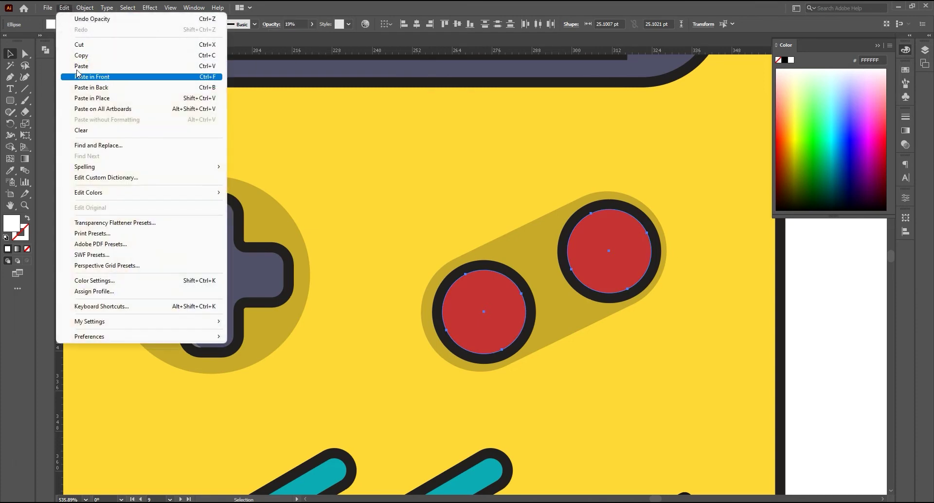
pyautogui.click(93, 98)
pyautogui.moveTo(489, 296); pyautogui.dragTo(495, 303)
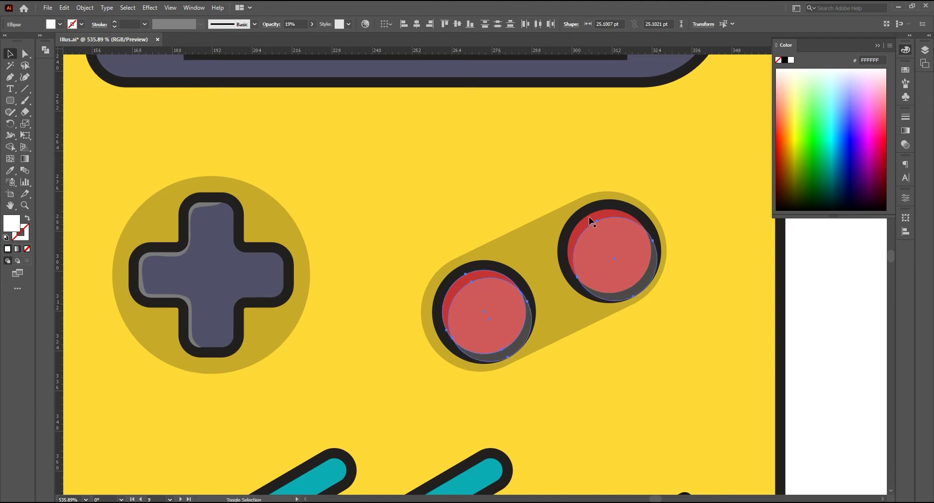
# Step: Trim away the overlaps with Shape Builder, leaving a crescent highlight on each button
pyautogui.click(8, 148)
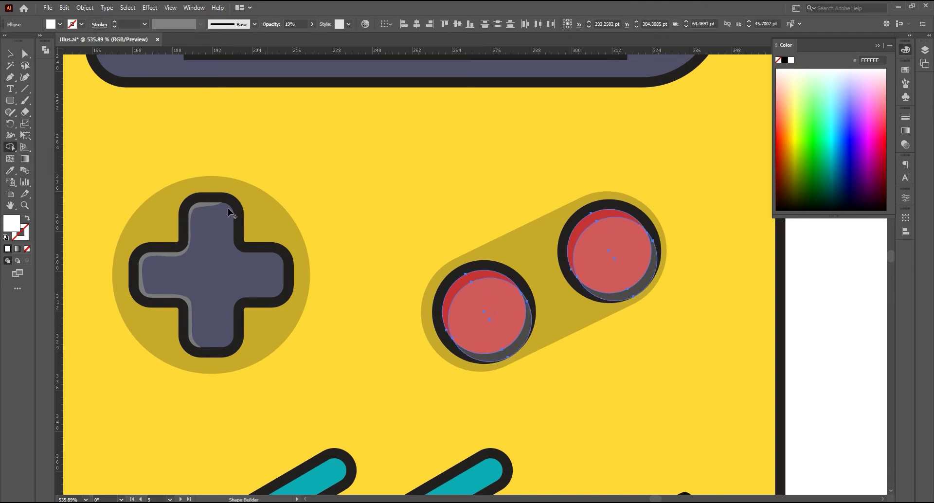
pyautogui.click(507, 327)
pyautogui.click(629, 268)
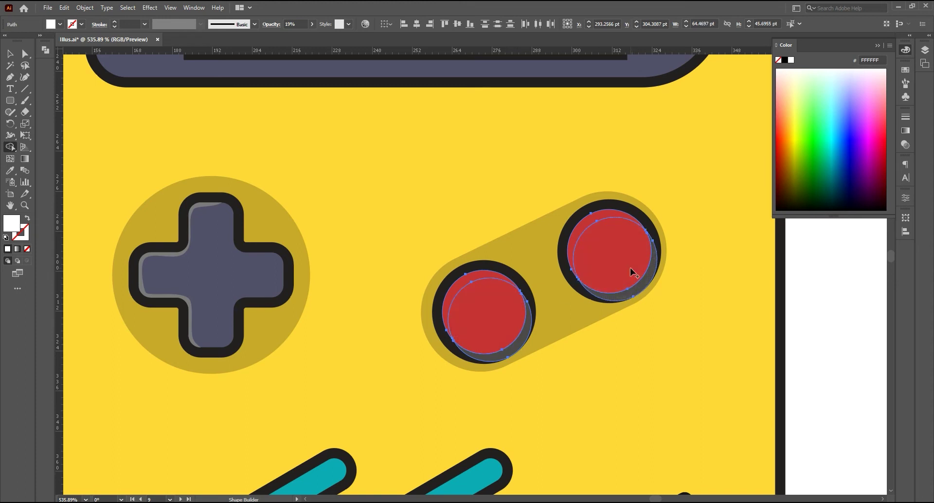
pyautogui.press('v')
pyautogui.click(651, 278)
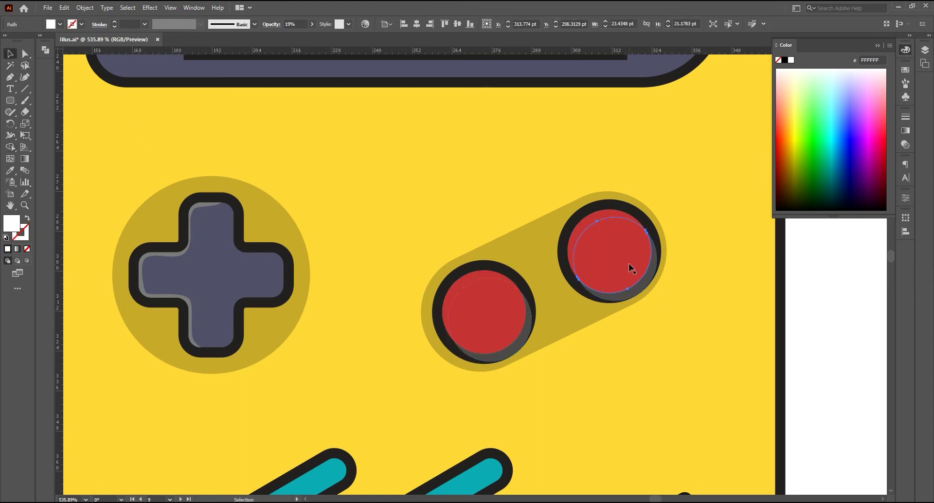
pyautogui.click(645, 290)
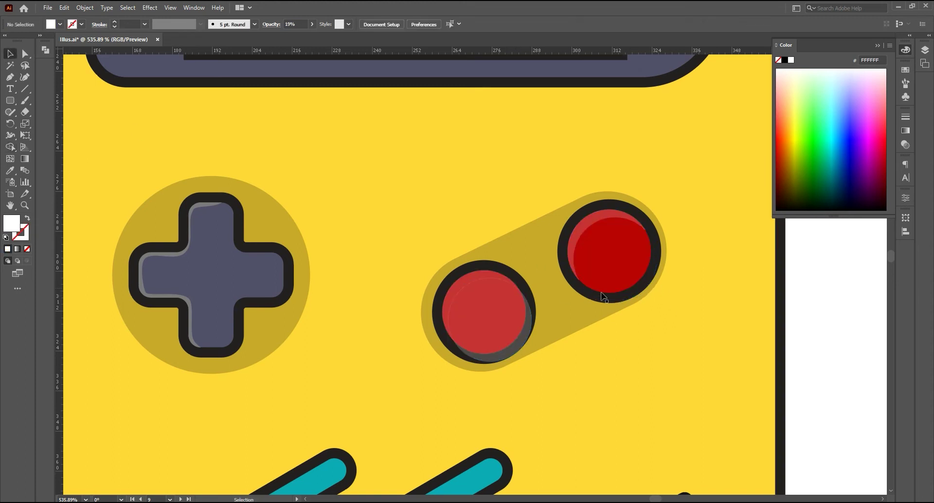
pyautogui.scroll(-2, 608, 288)
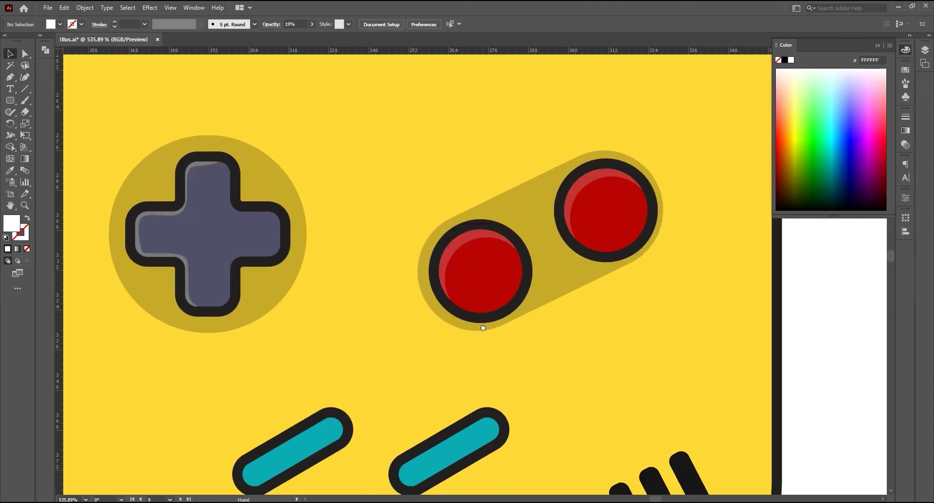
pyautogui.scroll(-4, 489, 248)
# Step: Paste in-place copies of both teal pills with no stroke, white fill and 14% opacity
pyautogui.click(460, 360)
pyautogui.keyDown('shift'); pyautogui.click(306, 350); pyautogui.keyUp('shift')
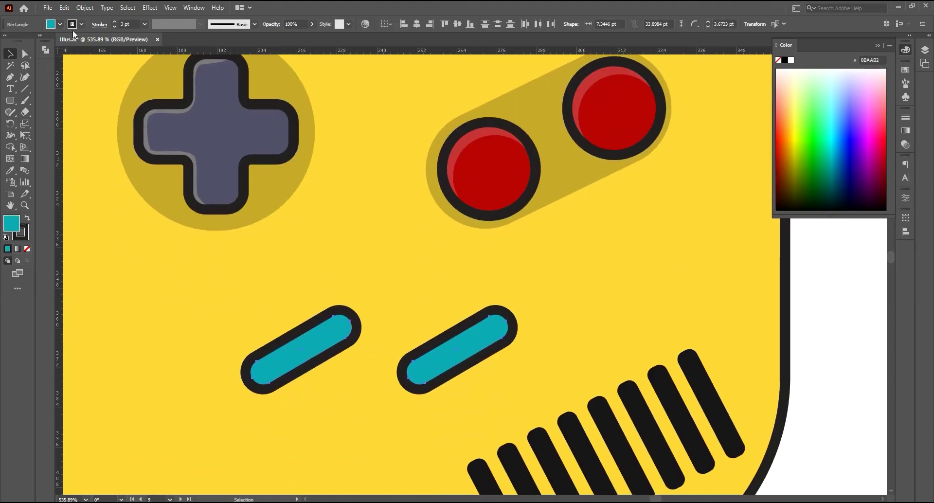
pyautogui.click(64, 7)
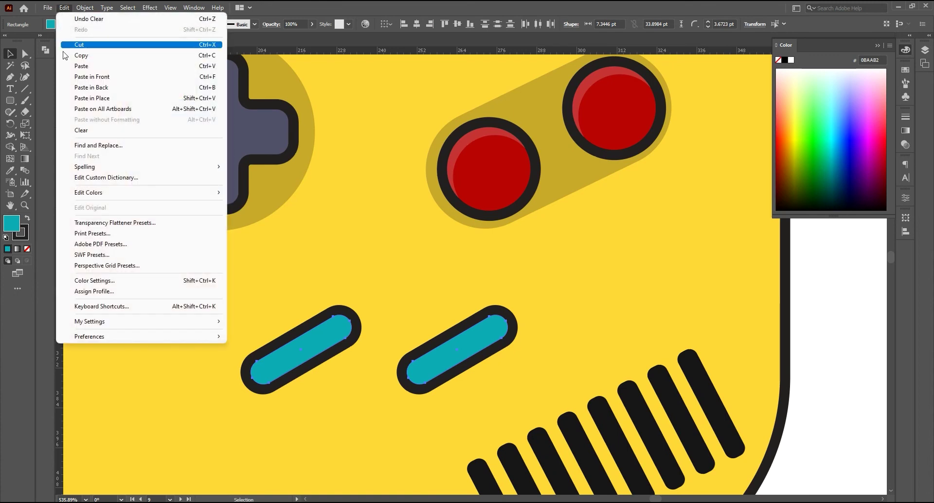
pyautogui.click(85, 97)
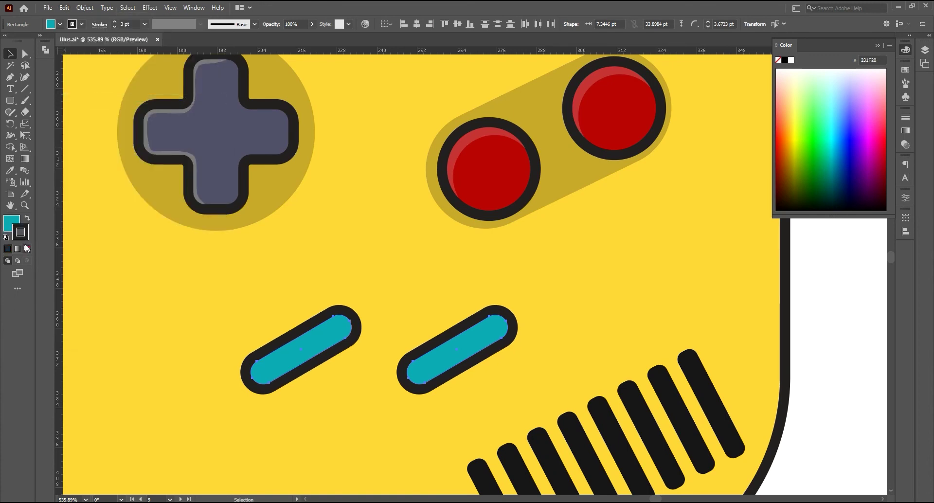
pyautogui.click(27, 249)
pyautogui.doubleClick(11, 223)
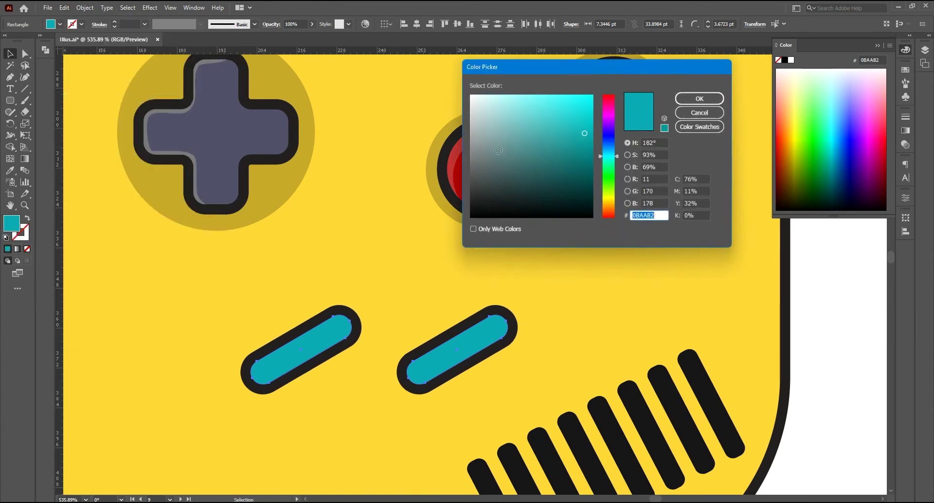
pyautogui.moveTo(482, 104); pyautogui.dragTo(463, 86)
pyautogui.click(691, 99)
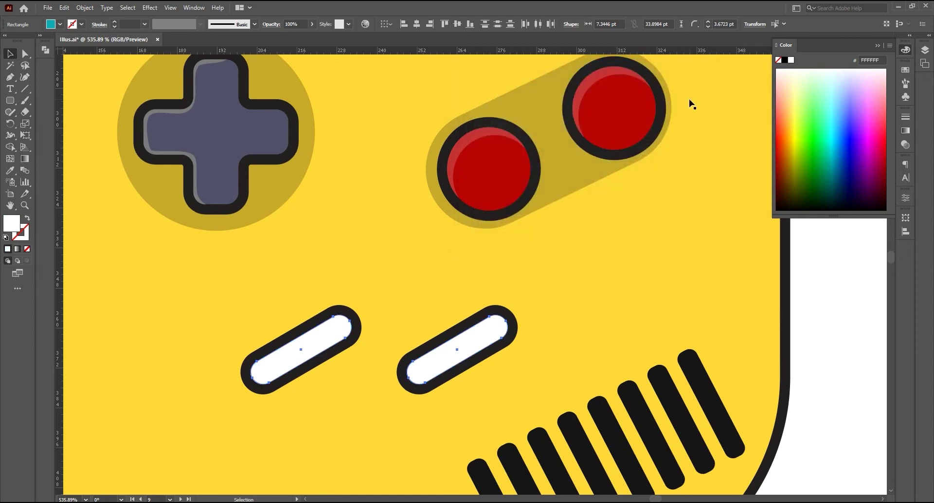
pyautogui.click(310, 25)
pyautogui.moveTo(282, 35); pyautogui.dragTo(279, 35)
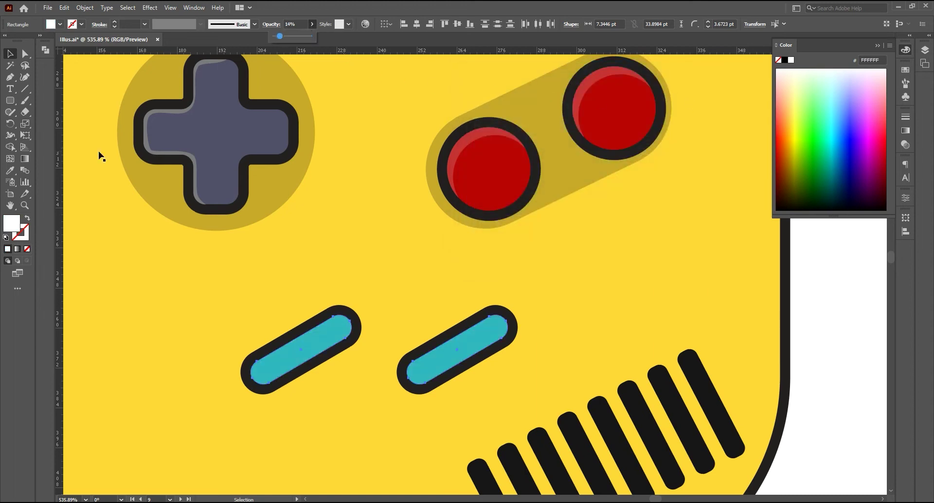
# Step: Paste a second copy of the faint pills, offset slightly down and right
pyautogui.click(64, 8)
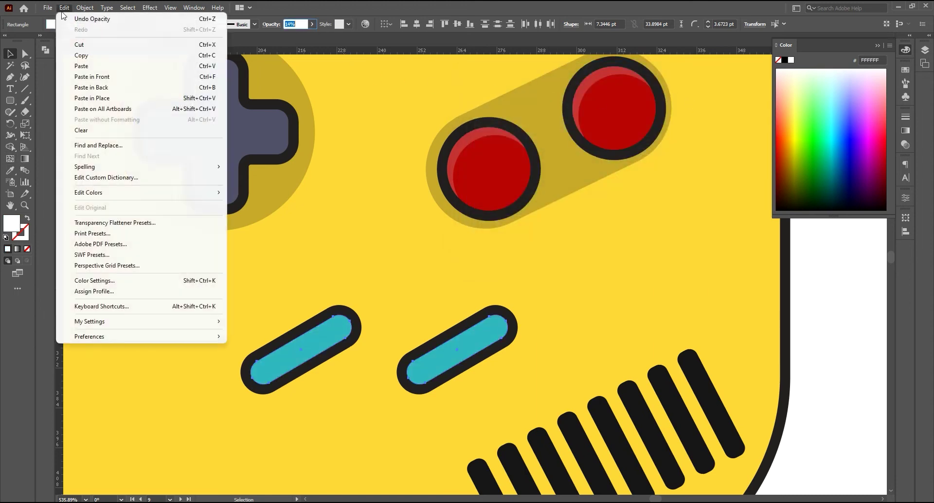
pyautogui.click(73, 55)
pyautogui.click(65, 7)
pyautogui.click(77, 97)
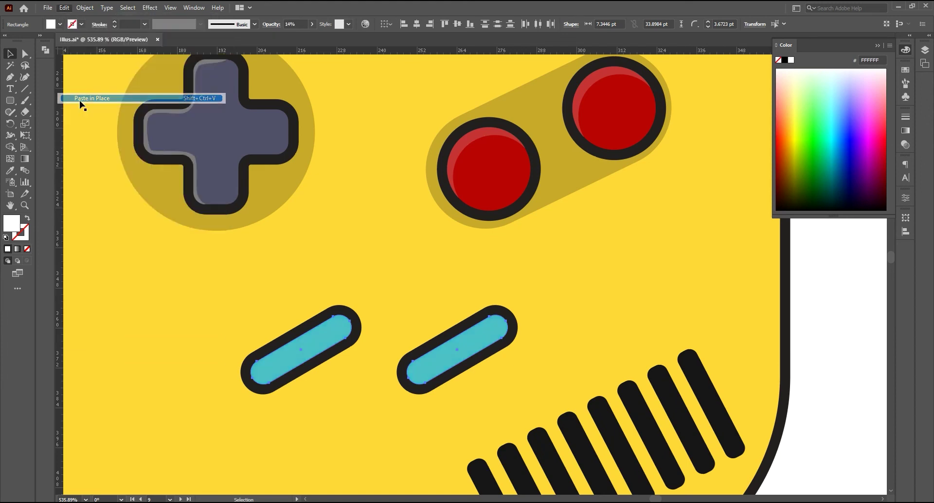
pyautogui.press('Down')
pyautogui.press('Right')
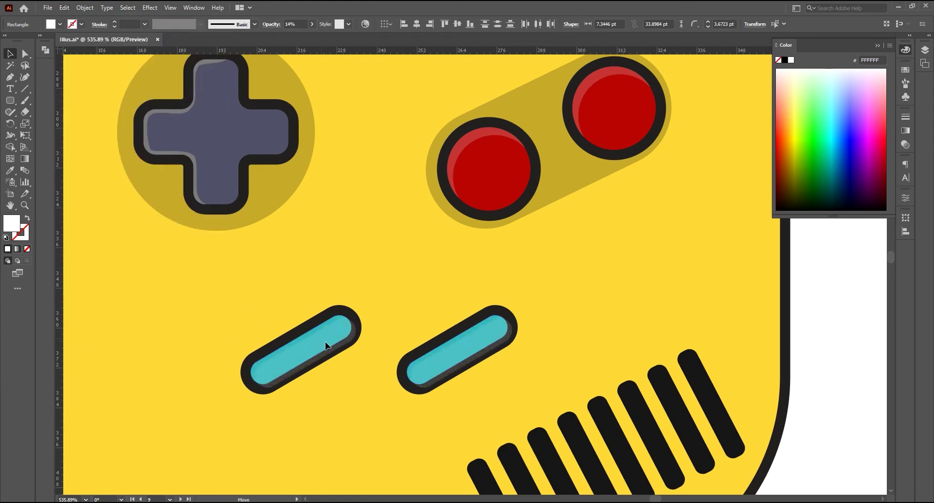
pyautogui.press('Down')
pyautogui.press('Right')
pyautogui.moveTo(325, 331); pyautogui.dragTo(320, 326)
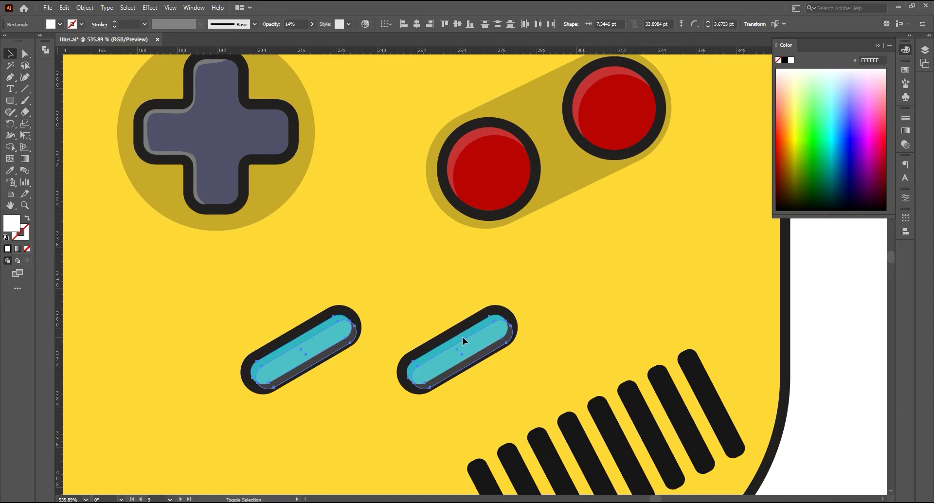
# Step: Trim the overlapping area with Shape Builder, leaving thin highlight strips
pyautogui.hotkey('shift', 'm')
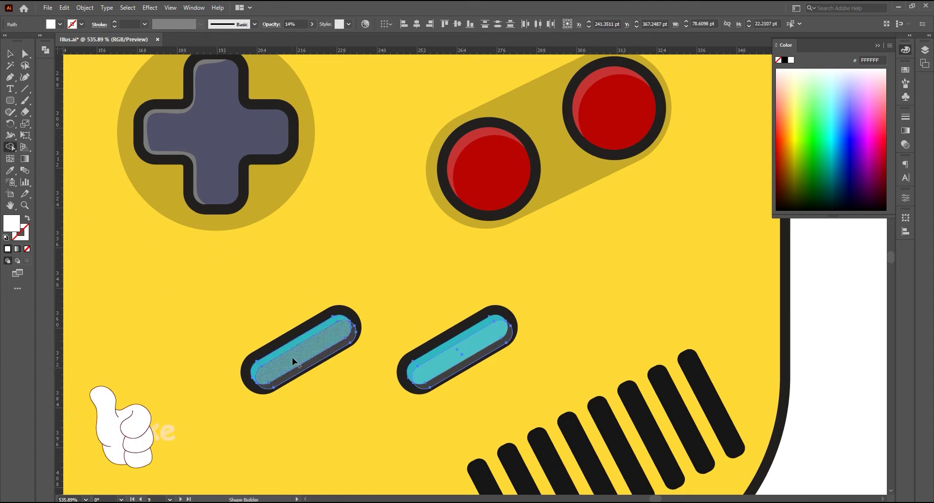
pyautogui.click(450, 372)
pyautogui.press('v')
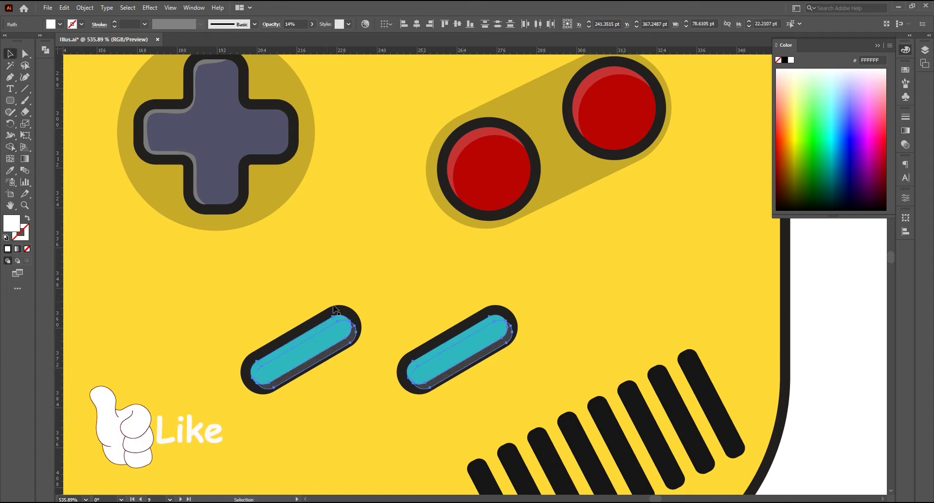
pyautogui.click(440, 376)
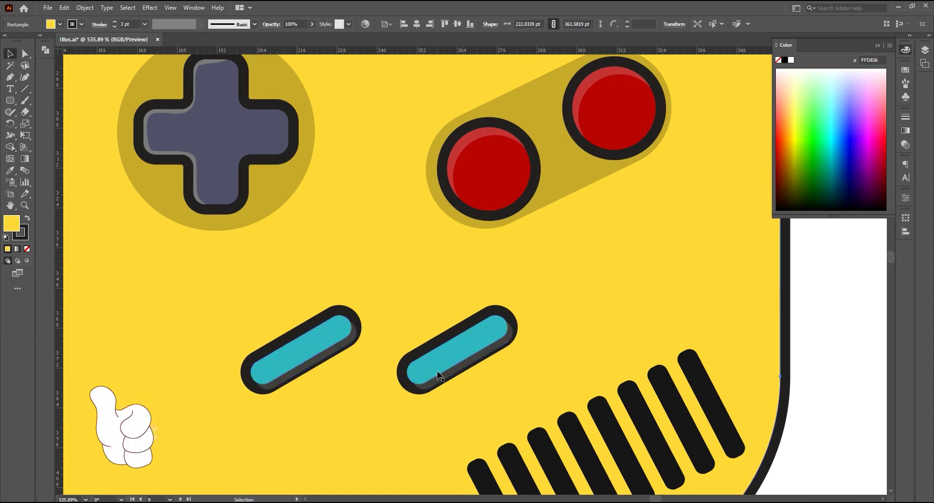
# Step: Set both pill highlights to 20% opacity and zoom out to the whole handheld
pyautogui.click(310, 337)
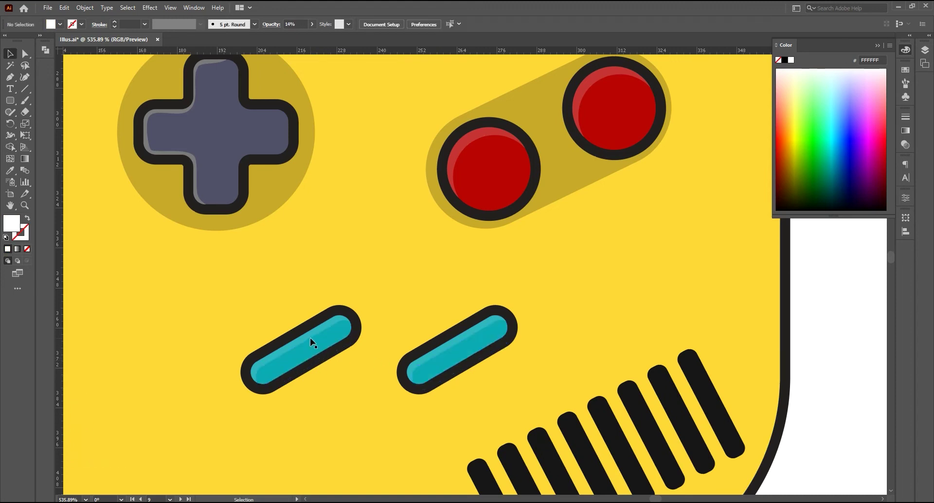
pyautogui.keyDown('shift'); pyautogui.click(443, 346); pyautogui.keyUp('shift')
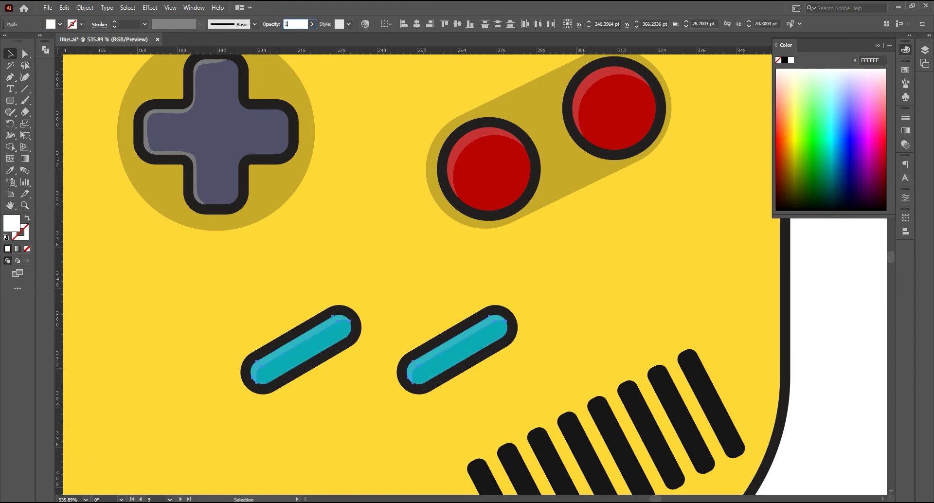
pyautogui.write('0')
pyautogui.press('Return')
pyautogui.click(801, 386)
pyautogui.press('z')
pyautogui.moveTo(802, 386); pyautogui.dragTo(476, 328)
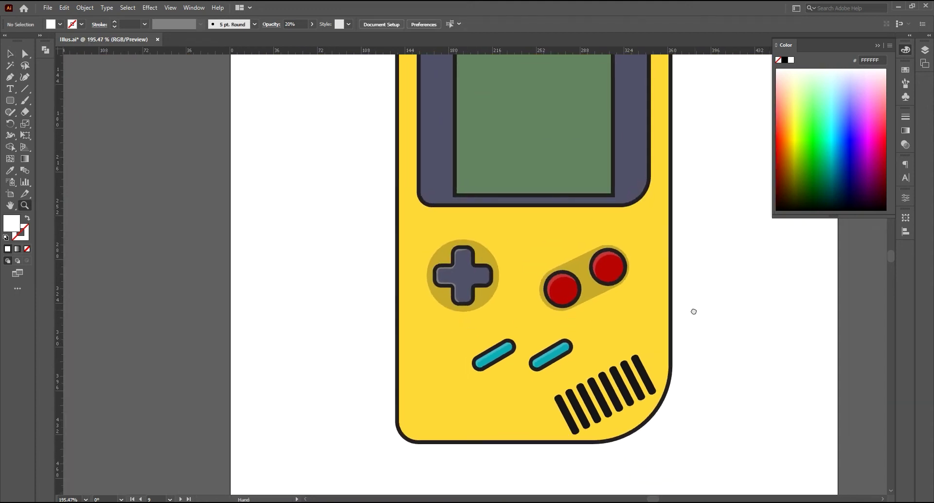
# Step: Paste an in-place copy of the purple screen bezel on top
pyautogui.moveTo(692, 311); pyautogui.dragTo(568, 352)
pyautogui.moveTo(476, 229); pyautogui.dragTo(464, 297)
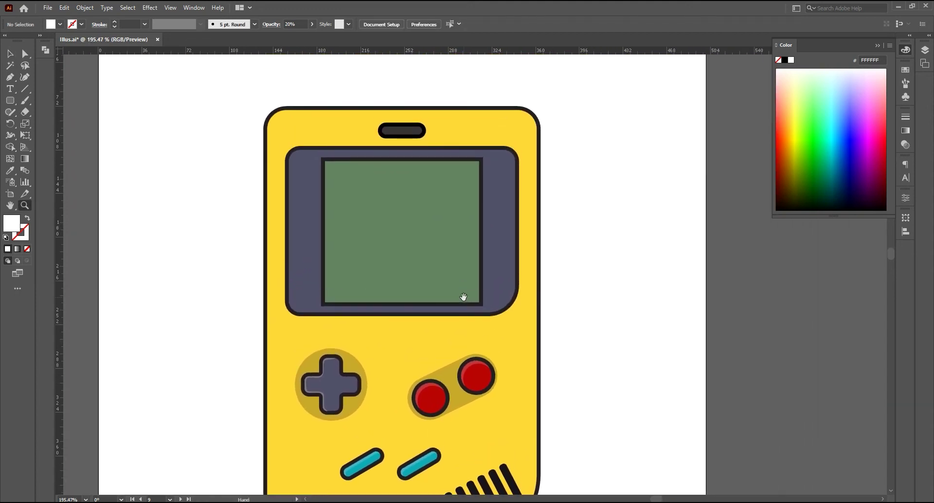
pyautogui.press('v')
pyautogui.click(314, 242)
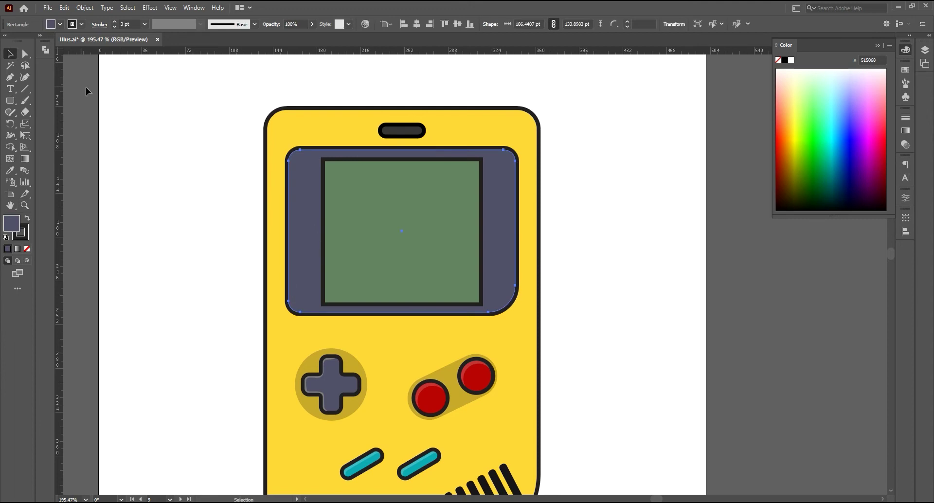
pyautogui.click(71, 10)
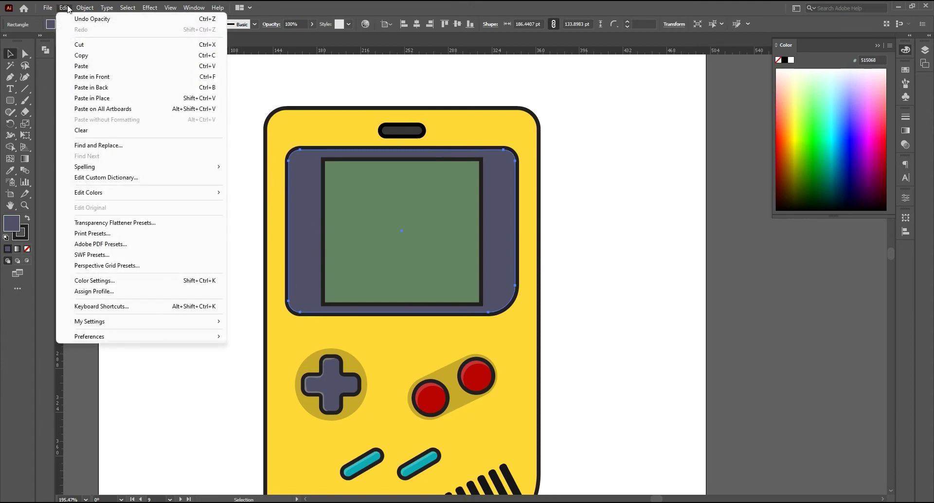
pyautogui.click(81, 55)
pyautogui.click(92, 98)
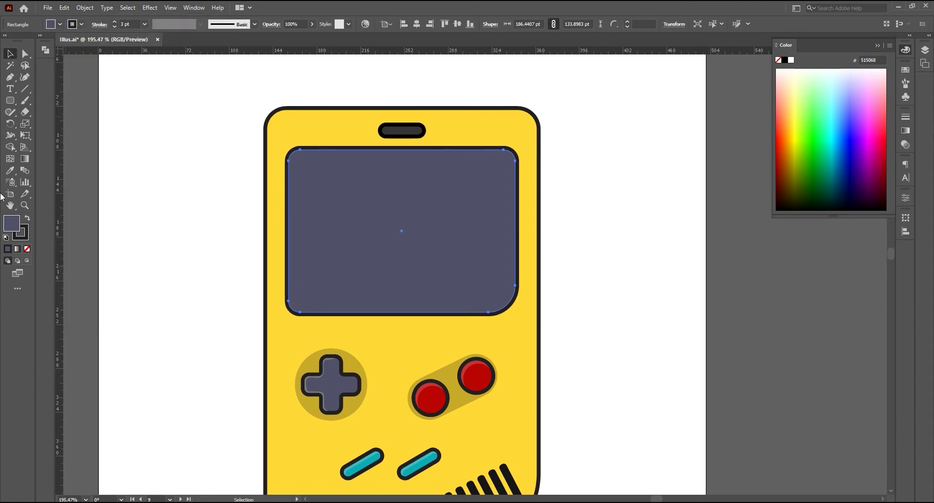
# Step: Give the bezel copy no stroke, white fill ffffff and 20% opacity
pyautogui.click(26, 249)
pyautogui.doubleClick(12, 224)
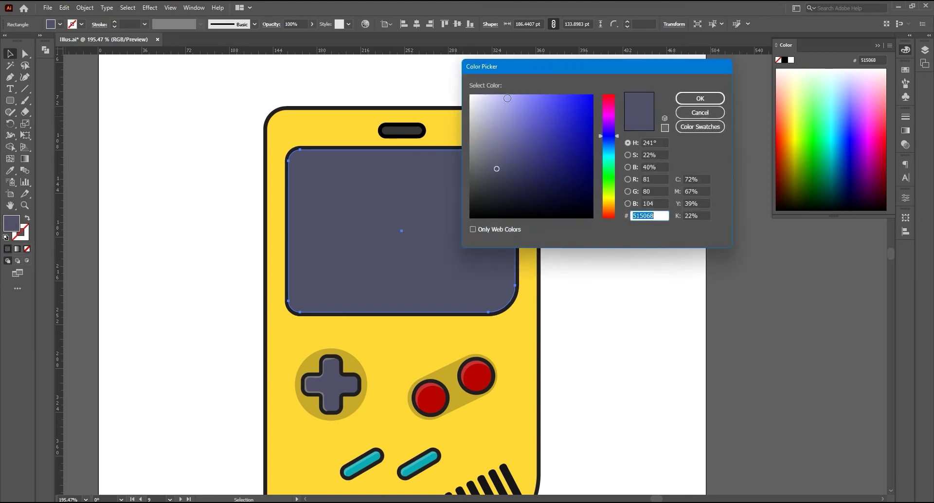
pyautogui.write('ffffff')
pyautogui.click(700, 98)
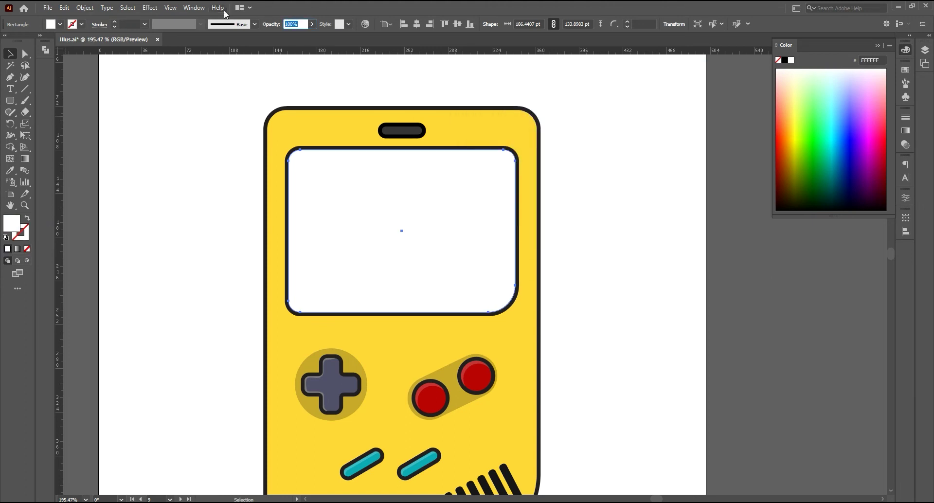
pyautogui.write('20')
pyautogui.press('Return')
# Step: Delete the copy's right-side anchors and curve it into a strip along the left edge
pyautogui.click(11, 76)
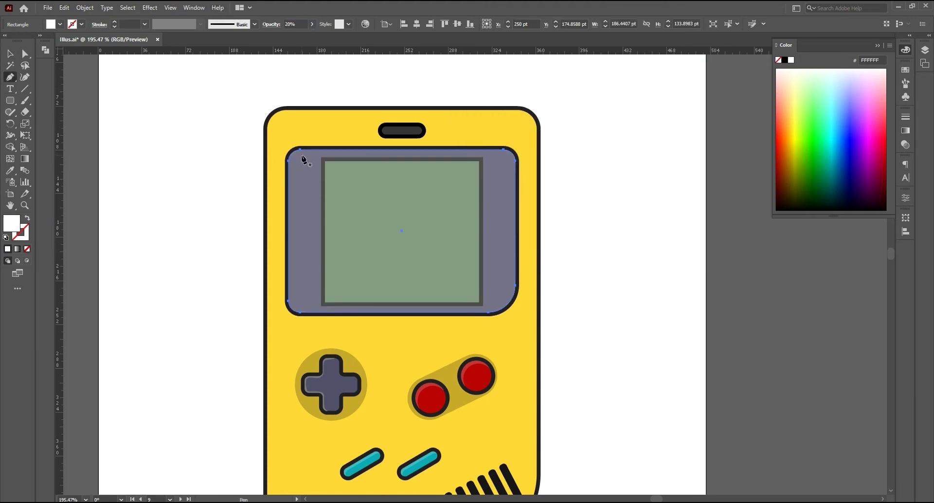
pyautogui.click(503, 149)
pyautogui.click(516, 160)
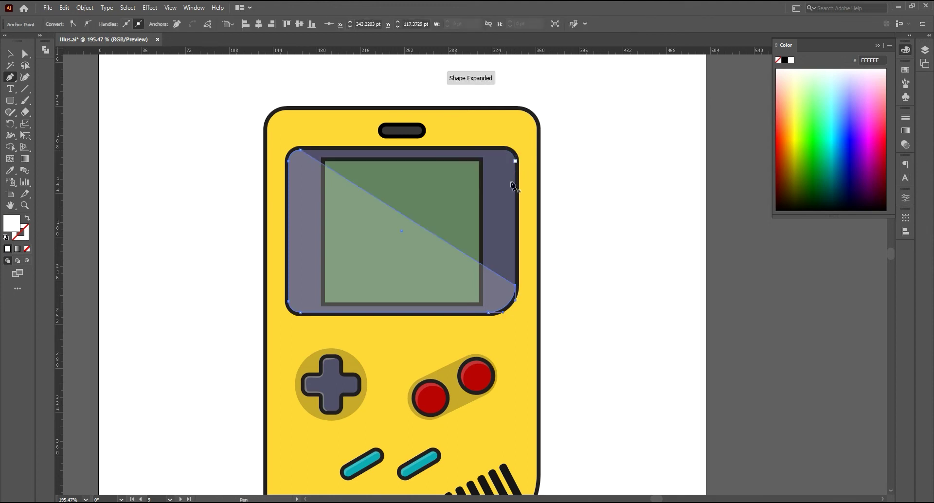
pyautogui.click(516, 287)
pyautogui.click(489, 312)
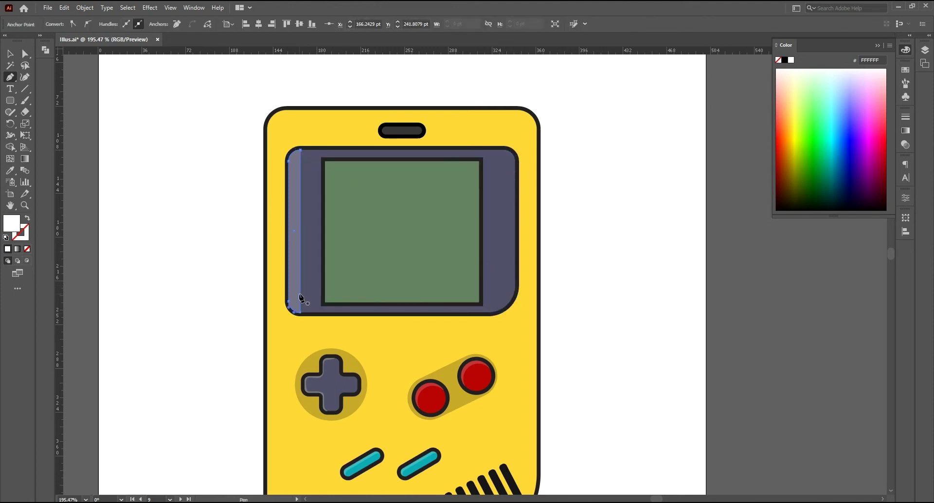
pyautogui.moveTo(301, 300); pyautogui.dragTo(292, 293)
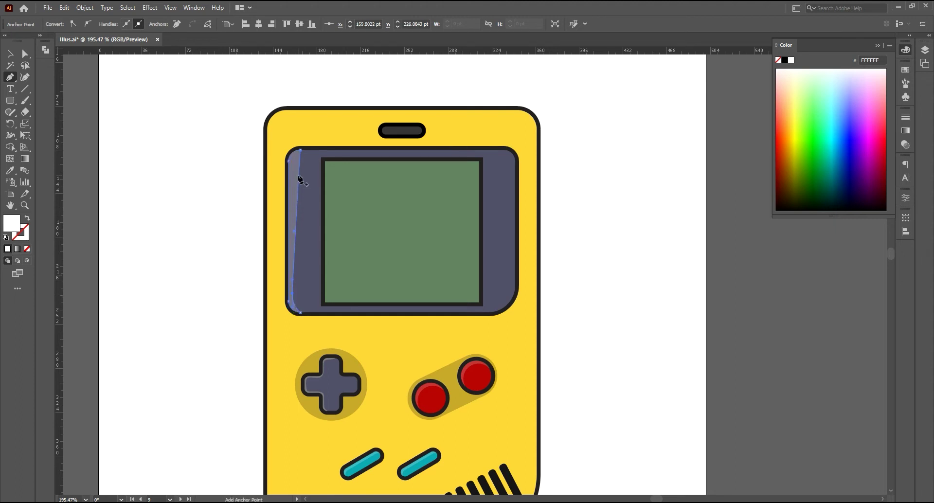
pyautogui.moveTo(292, 198); pyautogui.dragTo(292, 170)
pyautogui.keyDown('ctrl'); pyautogui.click(157, 118); pyautogui.keyUp('ctrl')
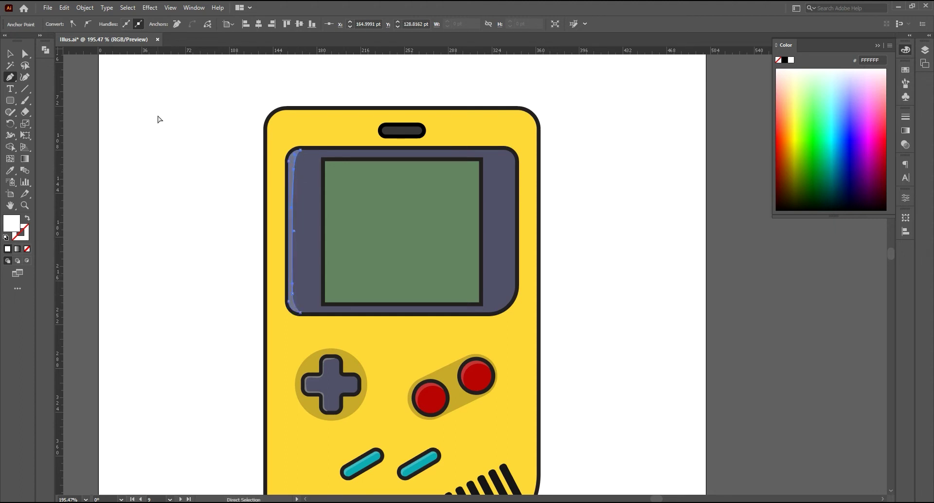
pyautogui.press('v')
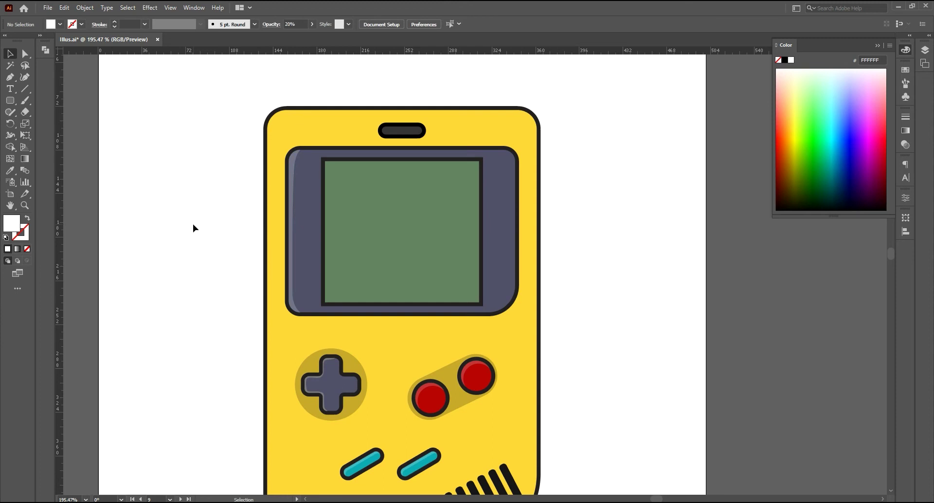
# Step: Paste an in-place copy of the green screen rectangle
pyautogui.click(426, 257)
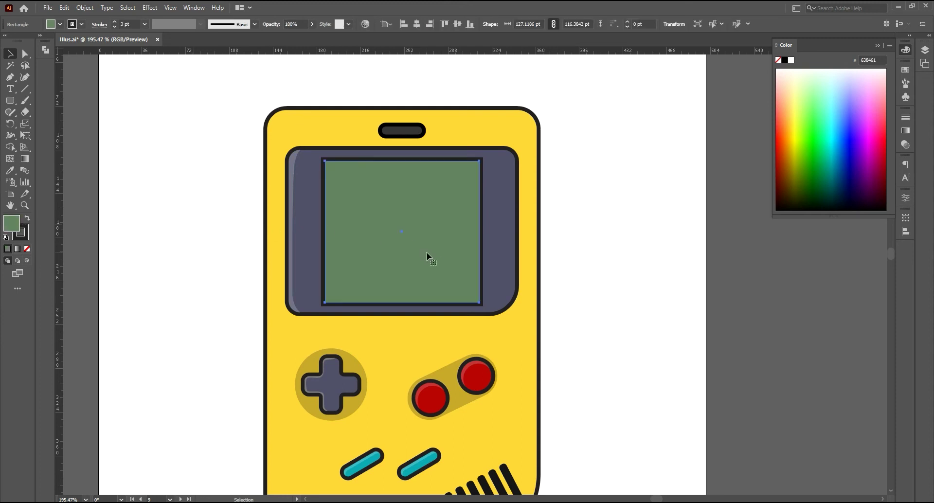
pyautogui.click(64, 7)
pyautogui.click(80, 55)
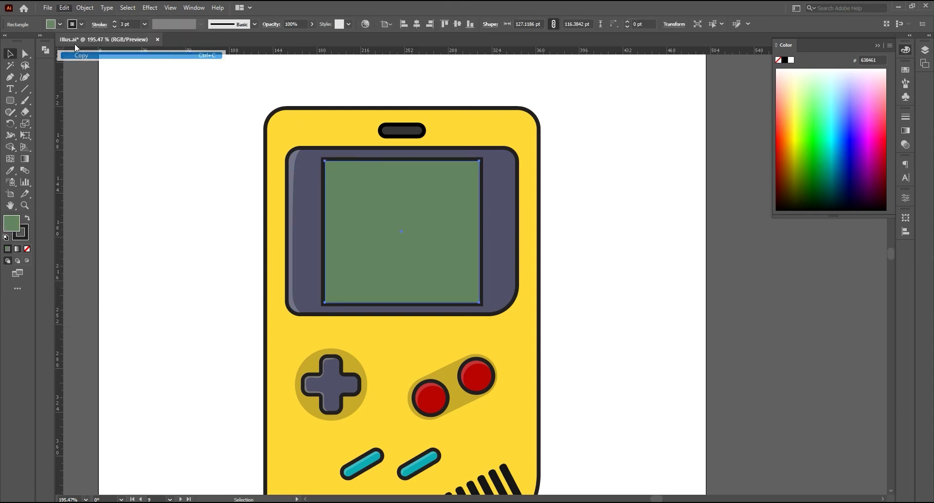
pyautogui.click(64, 8)
pyautogui.click(87, 98)
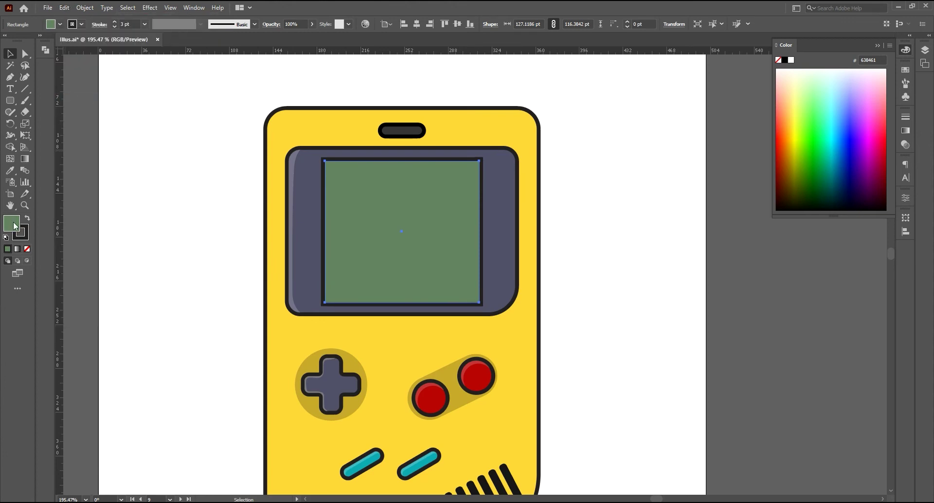
# Step: Make the screen copy white with no stroke at 20% opacity
pyautogui.doubleClick(12, 223)
pyautogui.press('Return')
pyautogui.click(23, 235)
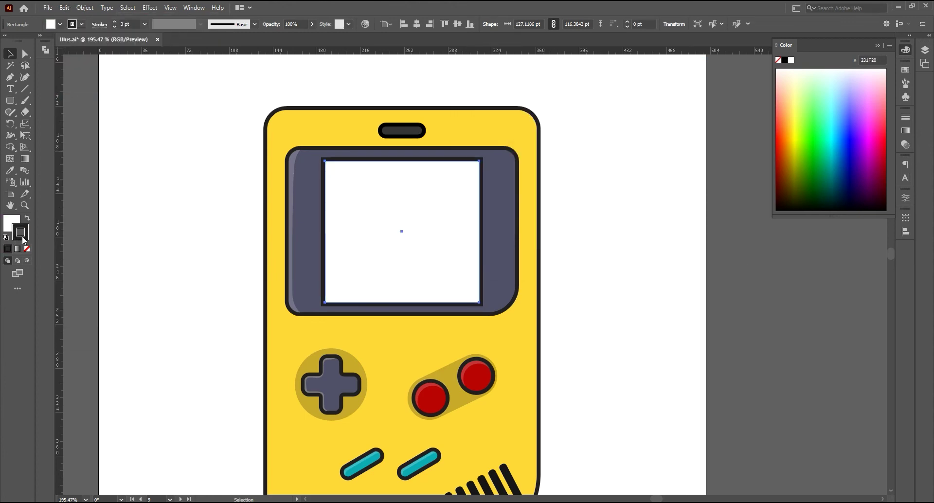
pyautogui.click(27, 249)
pyautogui.click(11, 224)
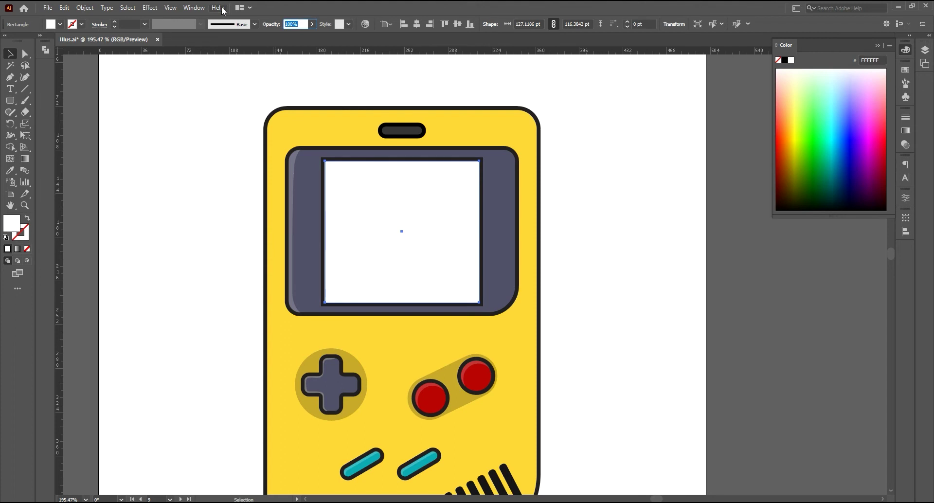
pyautogui.write('20')
pyautogui.press('Return')
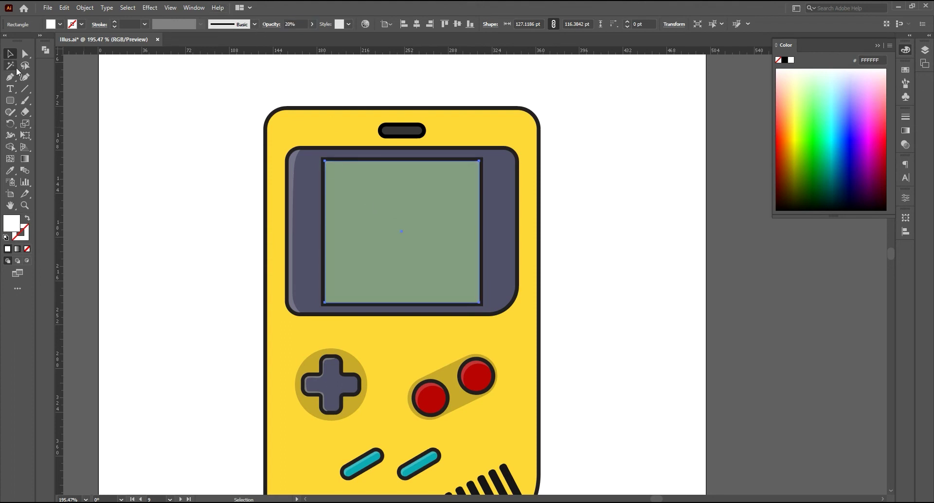
# Step: Delete the copy's bottom-right anchor to leave a diagonal upper-left triangle
pyautogui.click(10, 77)
pyautogui.click(479, 303)
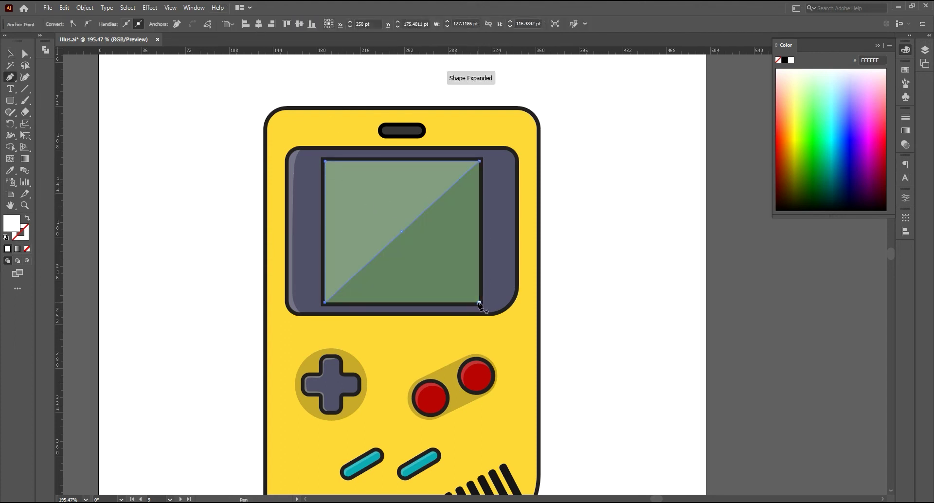
pyautogui.click(10, 54)
pyautogui.click(198, 237)
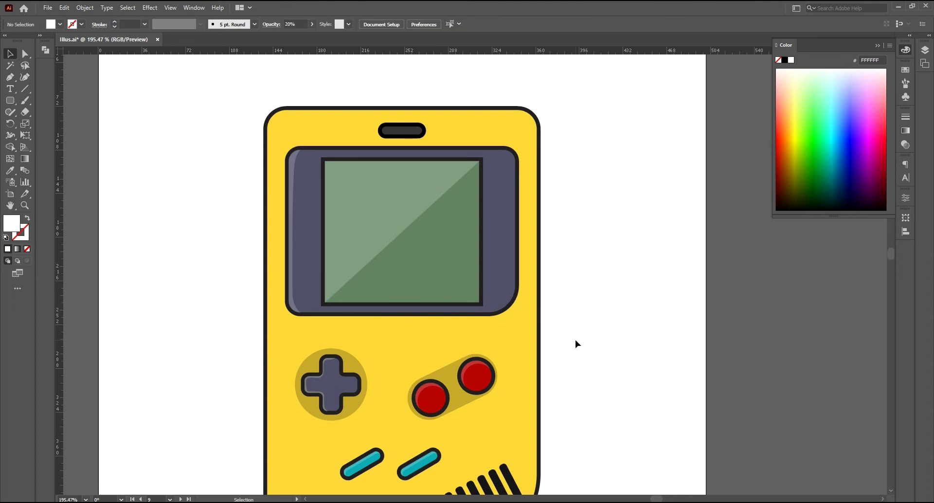
# Step: Recolour the body fill from FCCC00 to the deeper yellow-orange FFBF0B
pyautogui.click(295, 329)
pyautogui.hotkey('ctrl', '0')
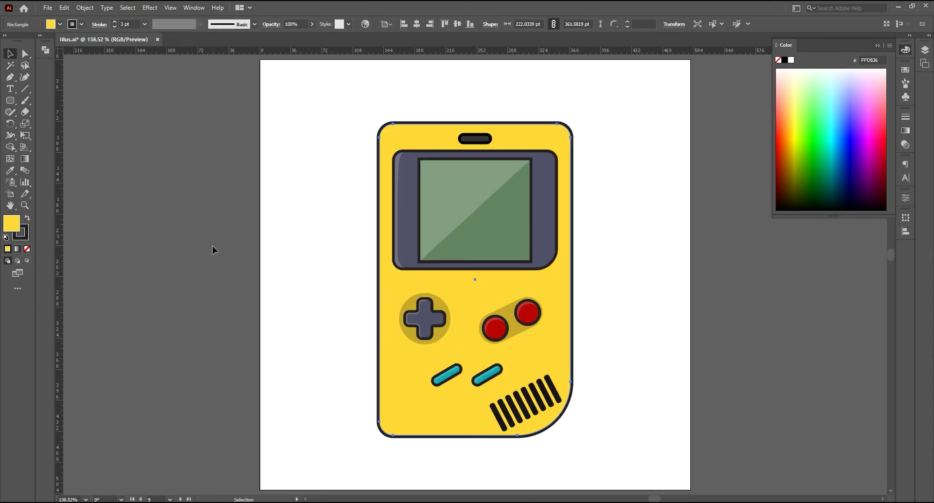
pyautogui.doubleClick(18, 226)
pyautogui.write('FCCC00')
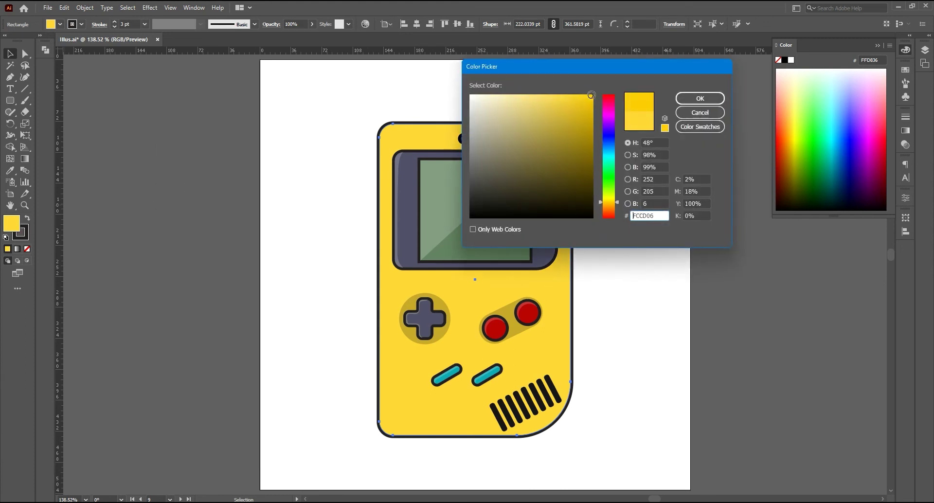
pyautogui.click(615, 202)
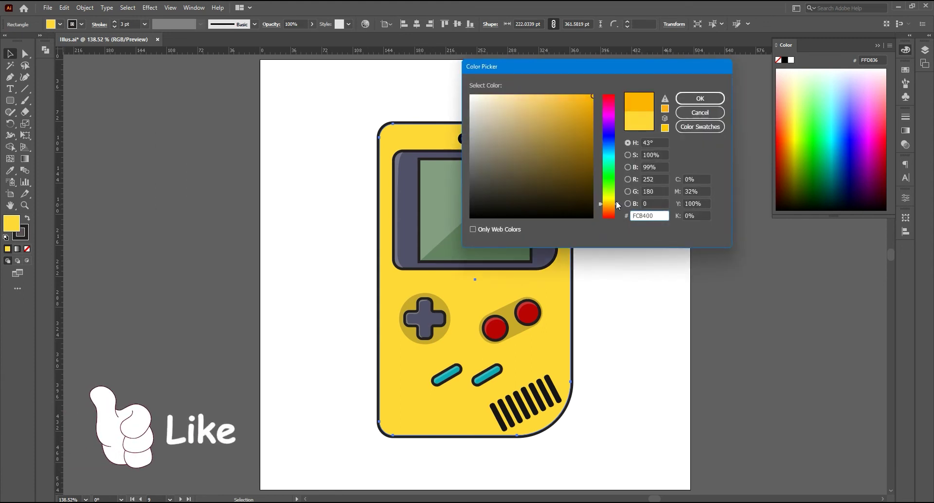
pyautogui.click(616, 204)
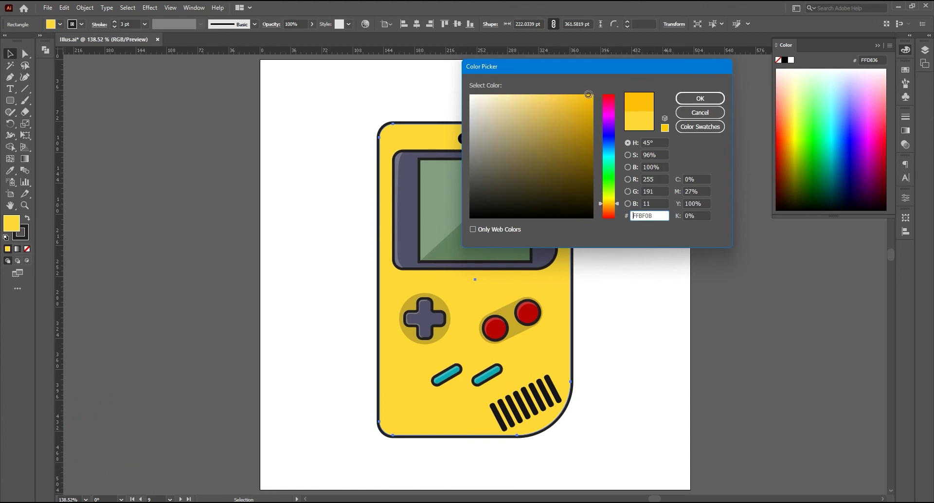
pyautogui.click(697, 99)
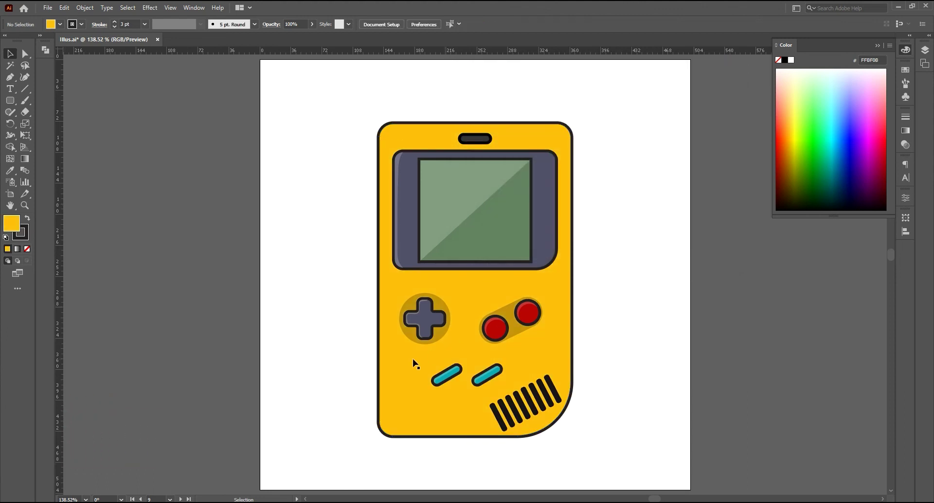
pyautogui.click(63, 7)
# Step: Paste an in-place copy of the yellow body with white fill at 20% opacity
pyautogui.click(77, 57)
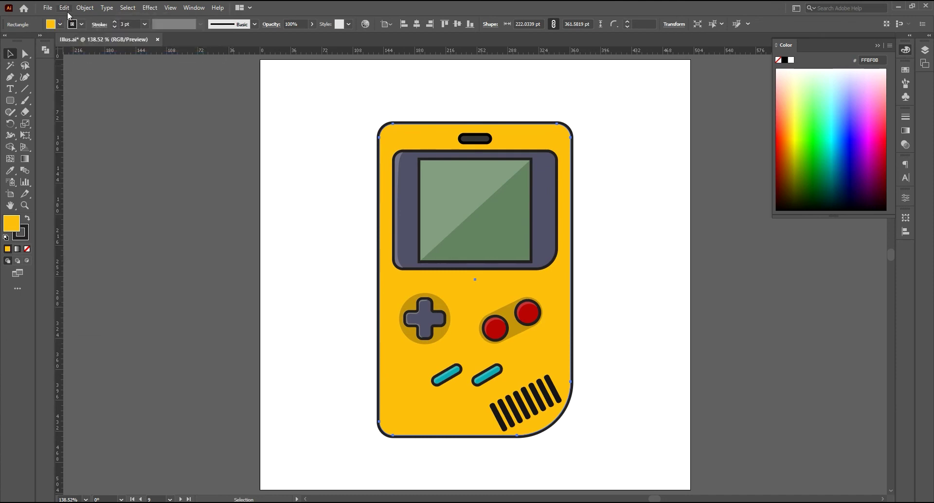
pyautogui.click(64, 7)
pyautogui.click(92, 98)
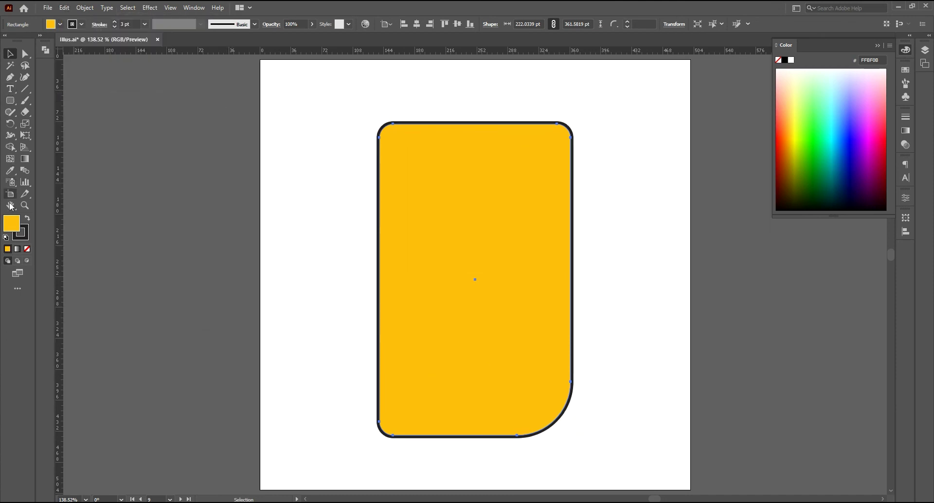
pyautogui.doubleClick(11, 223)
pyautogui.click(501, 97)
pyautogui.click(697, 99)
pyautogui.doubleClick(300, 21)
pyautogui.write('20')
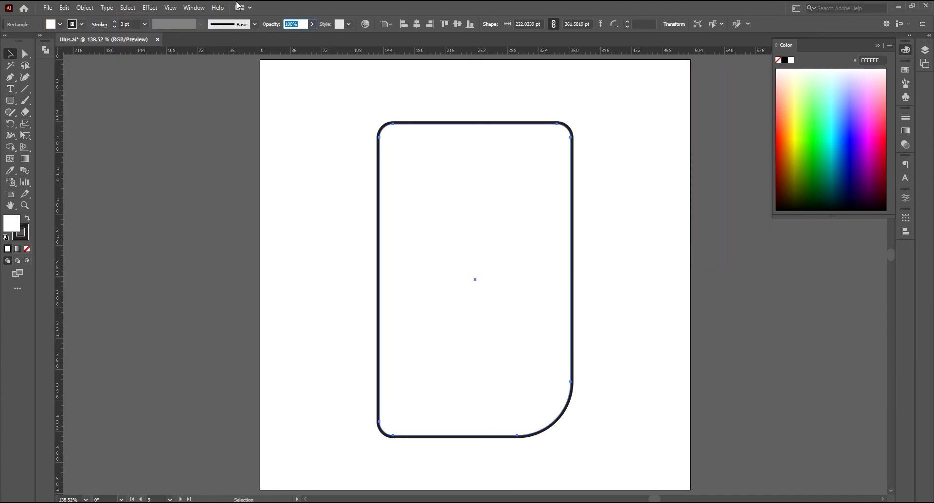
pyautogui.press('Return')
# Step: Remove the copy's outline and right-side anchors, reshaping it into a narrow left strip
pyautogui.press('p')
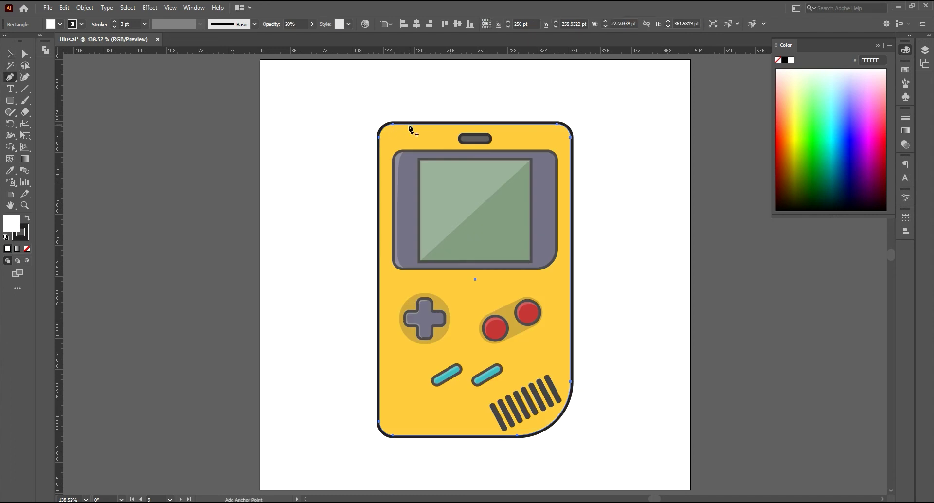
pyautogui.click(398, 123)
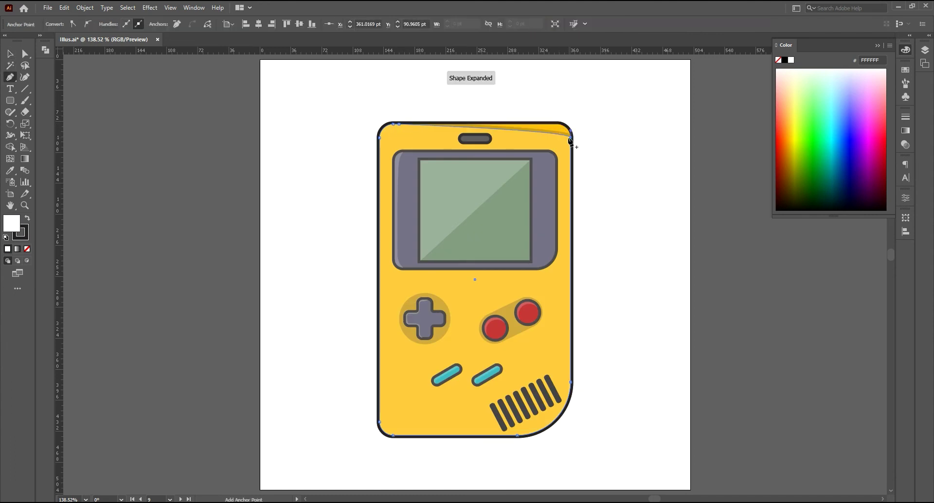
pyautogui.click(570, 141)
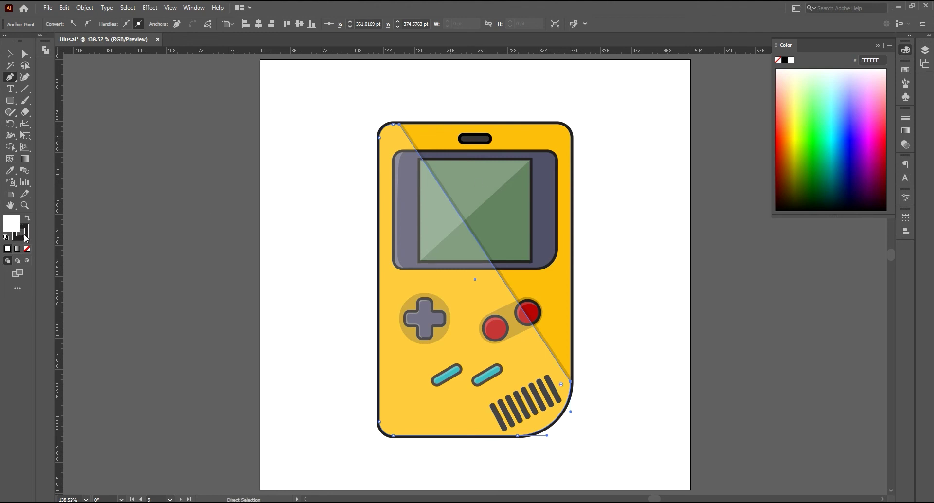
pyautogui.click(26, 248)
pyautogui.click(569, 383)
pyautogui.click(517, 435)
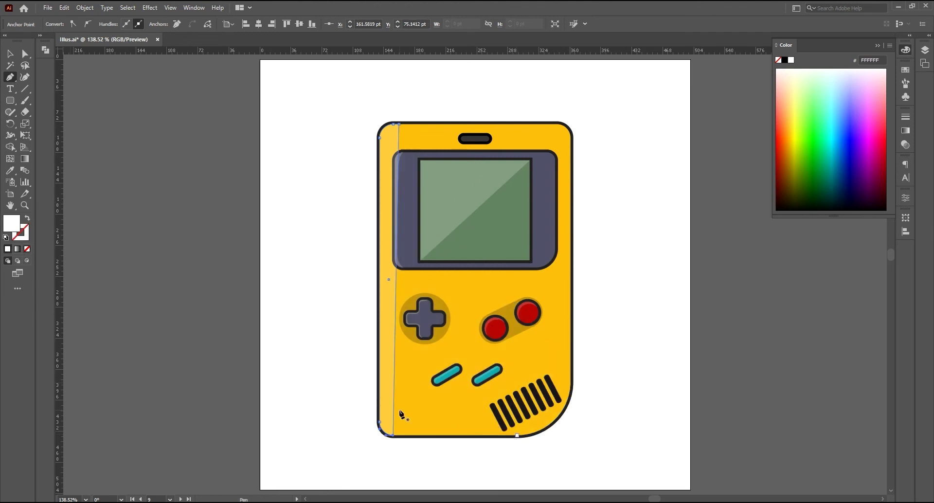
pyautogui.keyDown('ctrl'); pyautogui.click(394, 423); pyautogui.keyUp('ctrl')
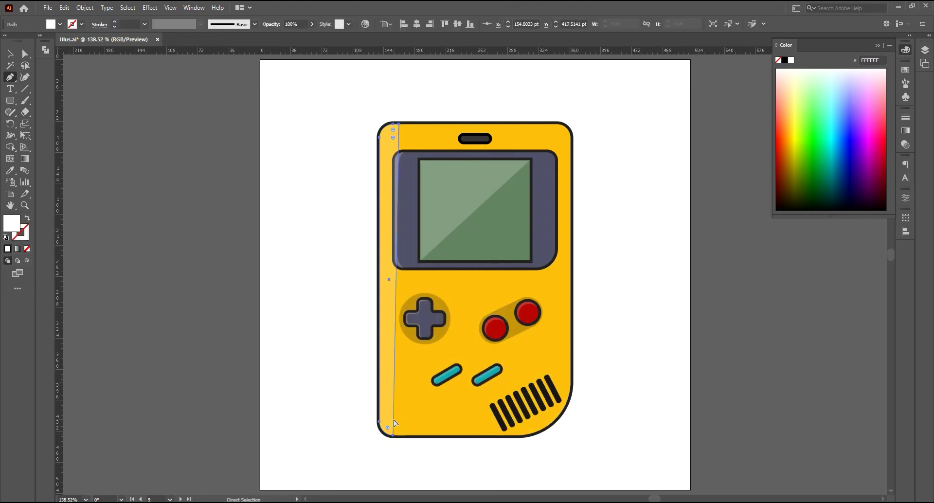
pyautogui.moveTo(384, 408); pyautogui.dragTo(386, 432)
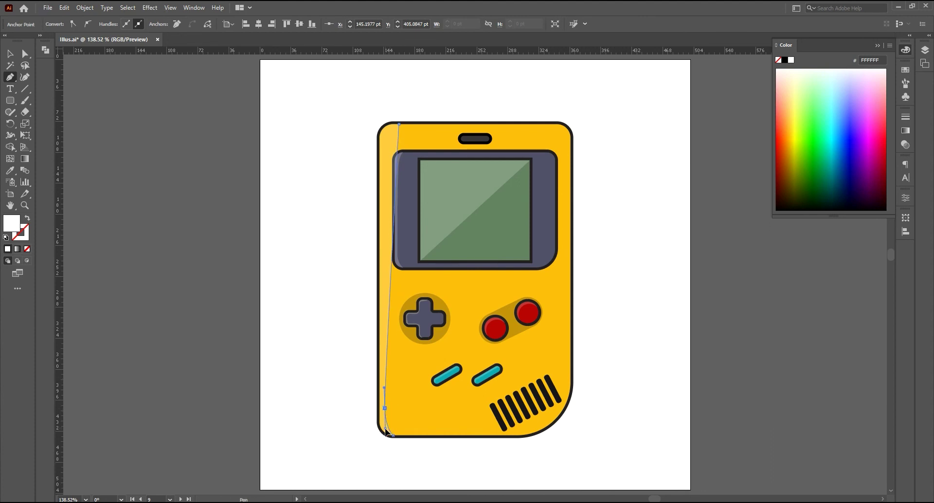
pyautogui.click(399, 137)
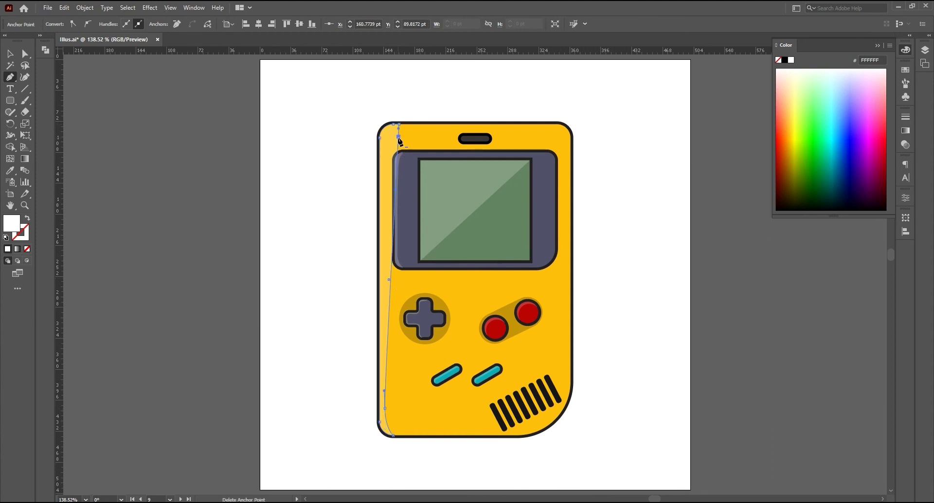
pyautogui.moveTo(399, 140); pyautogui.dragTo(386, 145)
# Step: Raise the left highlight strip's opacity to 30%
pyautogui.press('v')
pyautogui.click(378, 292)
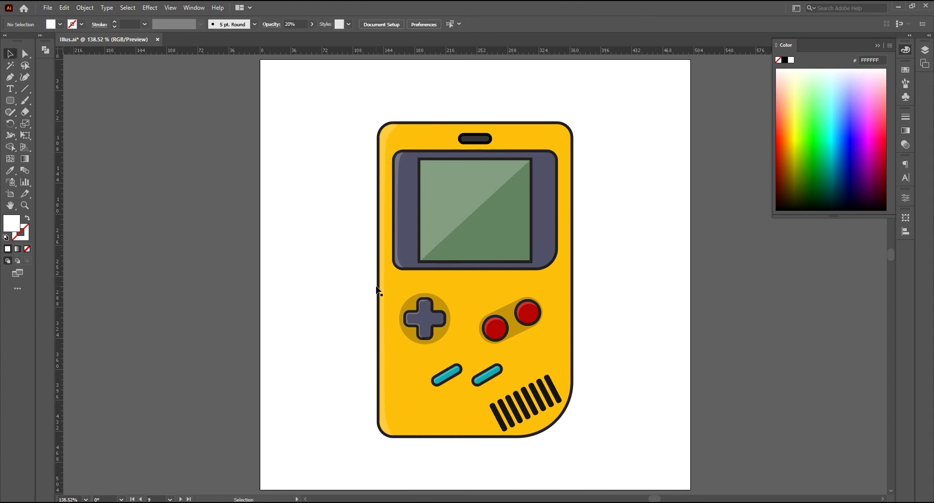
pyautogui.press('2')
pyautogui.press('3')
pyautogui.click(334, 175)
pyautogui.click(376, 204)
pyautogui.press('4')
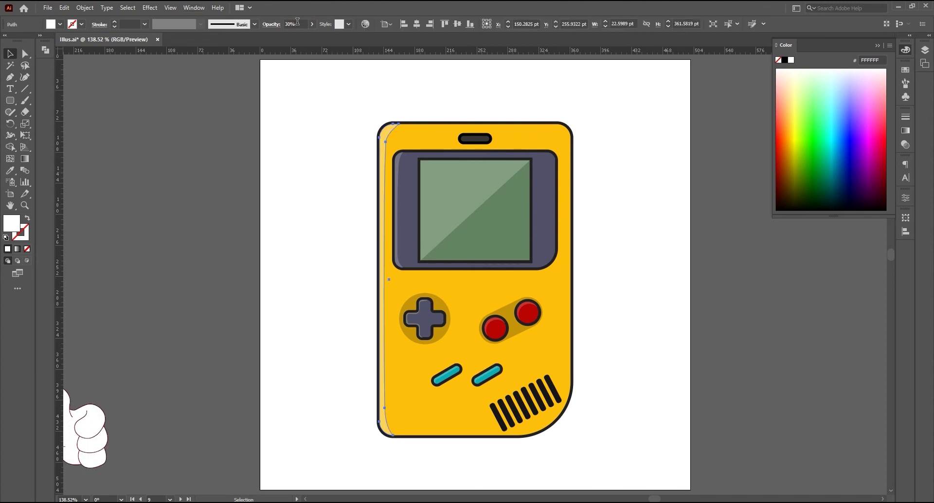
pyautogui.click(533, 347)
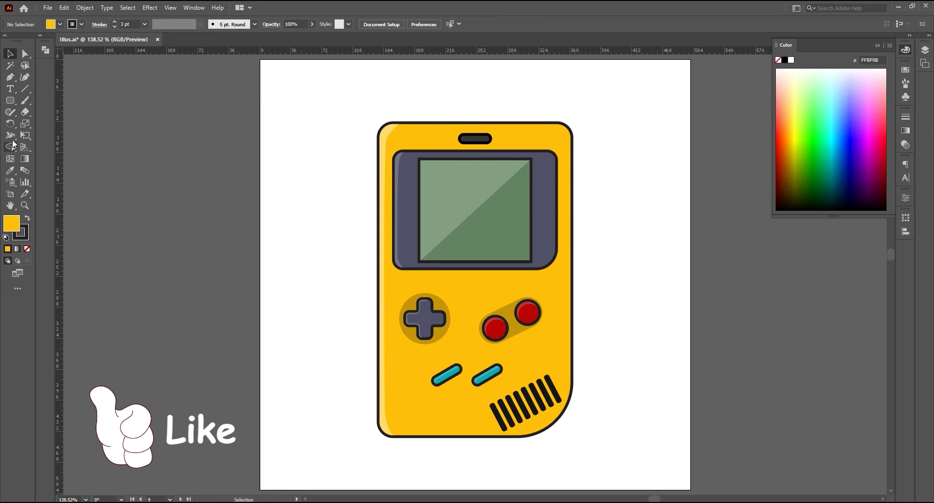
# Step: Draw a thin rounded bar with no stroke and black fill
pyautogui.click(9, 100)
pyautogui.moveTo(283, 318); pyautogui.dragTo(348, 325)
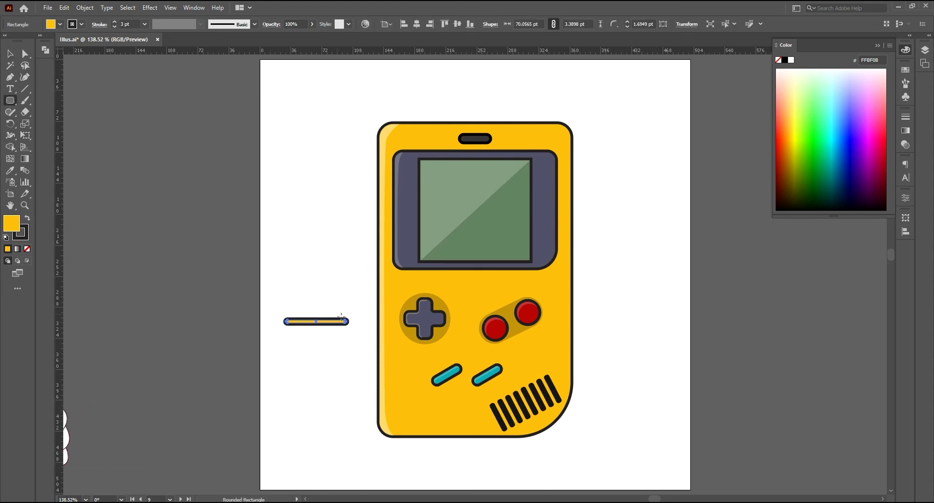
pyautogui.click(21, 233)
pyautogui.click(26, 249)
pyautogui.doubleClick(21, 234)
pyautogui.click(460, 214)
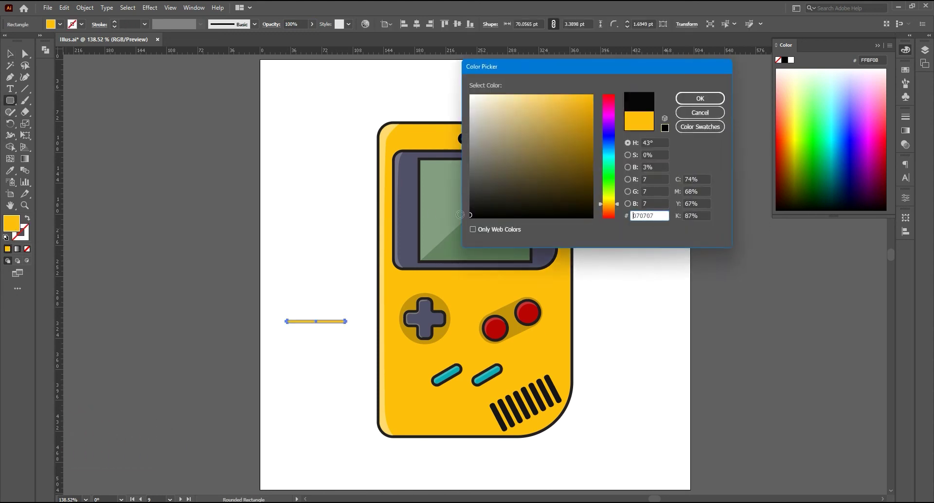
pyautogui.press('Return')
pyautogui.press('v')
# Step: Slim and slant the bar under the red buttons and set it to 50% opacity
pyautogui.press('e')
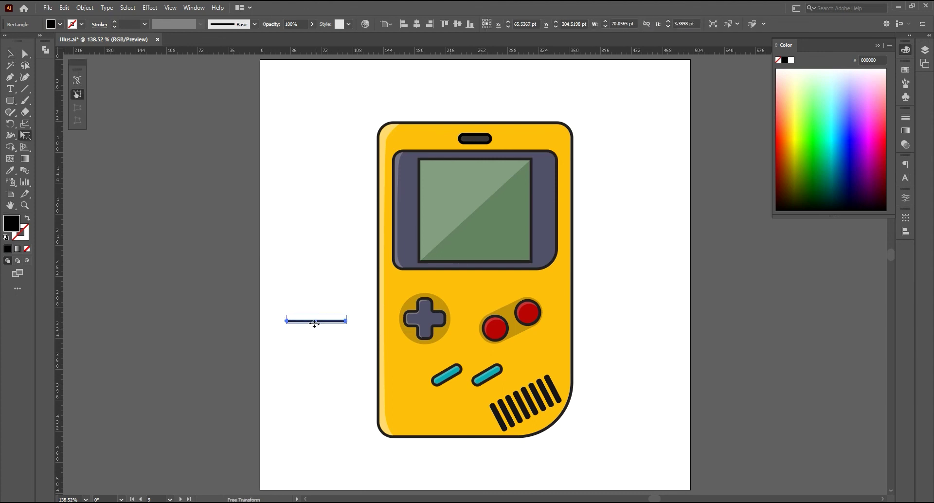
pyautogui.moveTo(314, 323)
pyautogui.mouseDown()
pyautogui.moveTo(542, 359)
pyautogui.moveTo(562, 321)
pyautogui.moveTo(543, 341)
pyautogui.moveTo(538, 336)
pyautogui.mouseUp()
pyautogui.press('v')
pyautogui.click(289, 23)
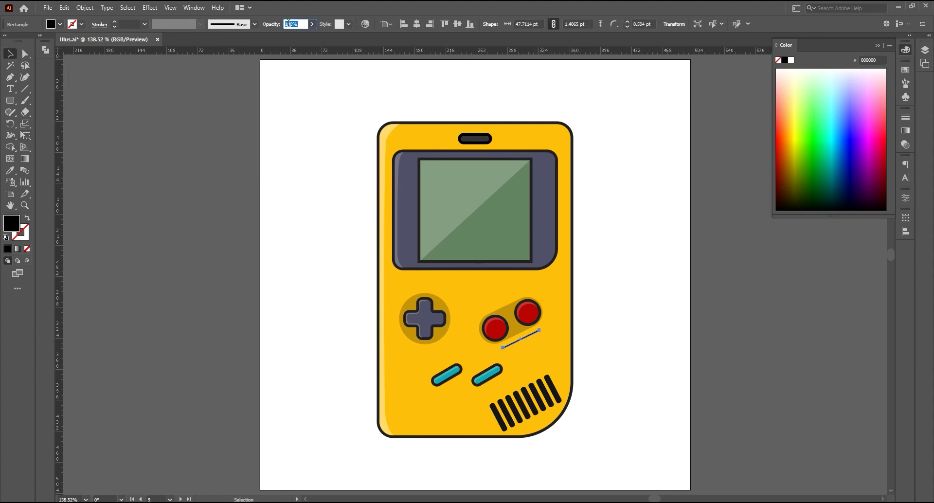
pyautogui.write('50')
pyautogui.press('Return')
pyautogui.click(285, 198)
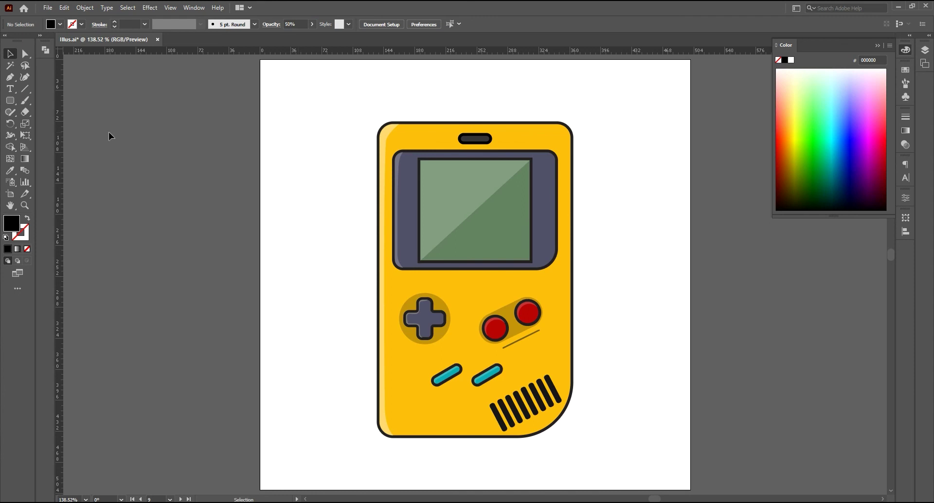
pyautogui.click(10, 100)
# Step: Draw a rectangle covering the whole artboard, undoing a trial 50 pt width change
pyautogui.moveTo(259, 58); pyautogui.dragTo(689, 489)
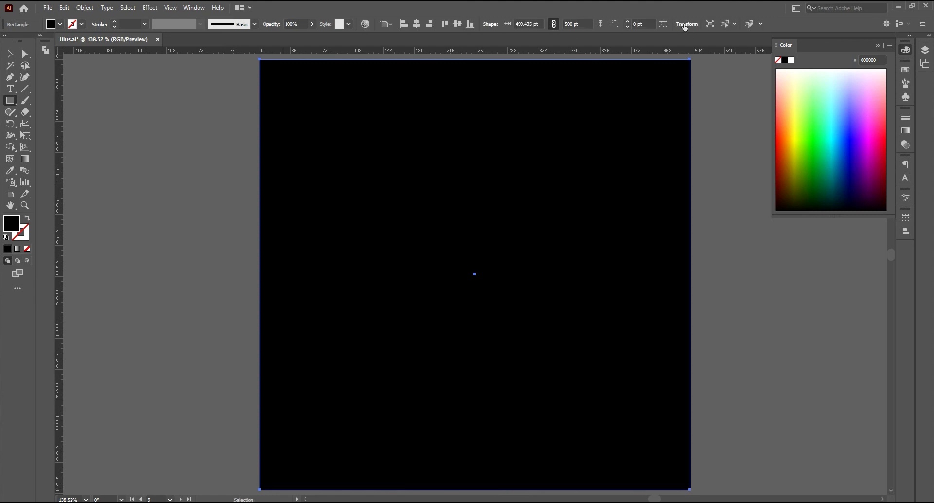
pyautogui.click(686, 24)
pyautogui.click(661, 40)
pyautogui.write('50')
pyautogui.press('Return')
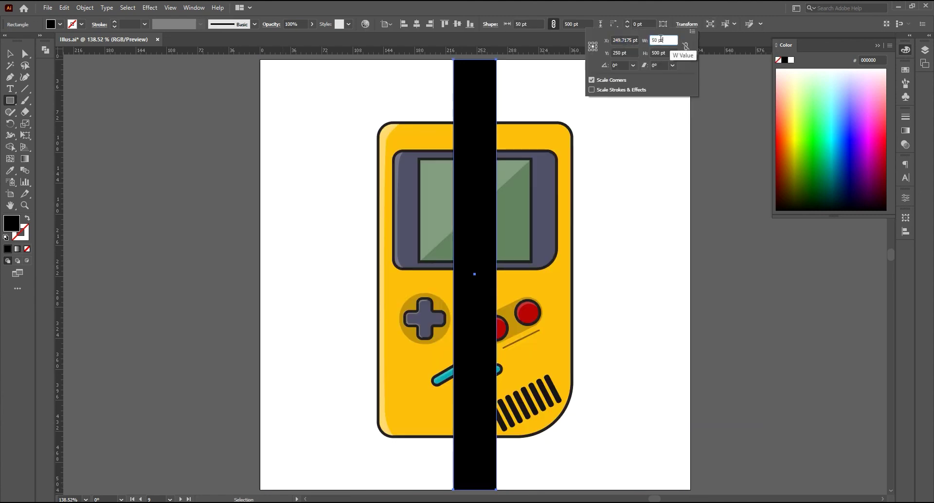
pyautogui.hotkey('ctrl', 'z')
# Step: Send the rectangle behind the Game Boy and fill it bright cyan 53F3FF
pyautogui.press('v')
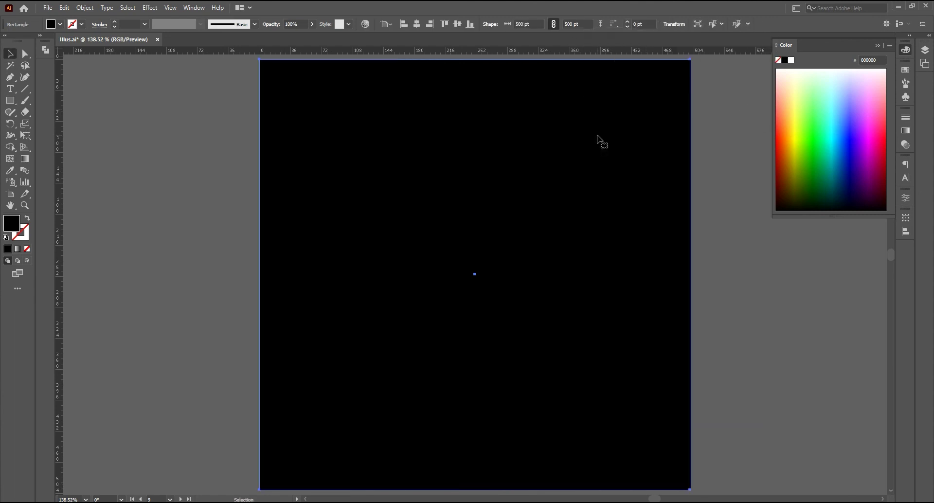
pyautogui.rightClick(597, 135)
pyautogui.click(735, 350)
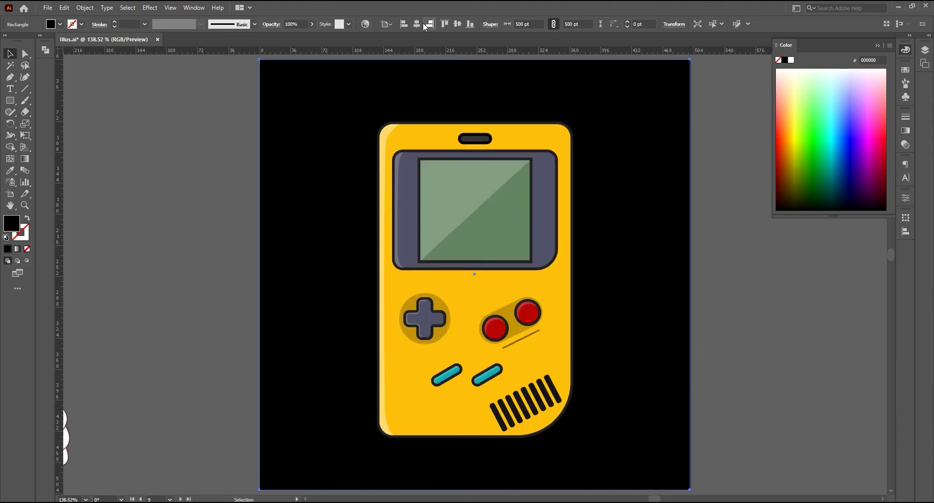
pyautogui.click(835, 85)
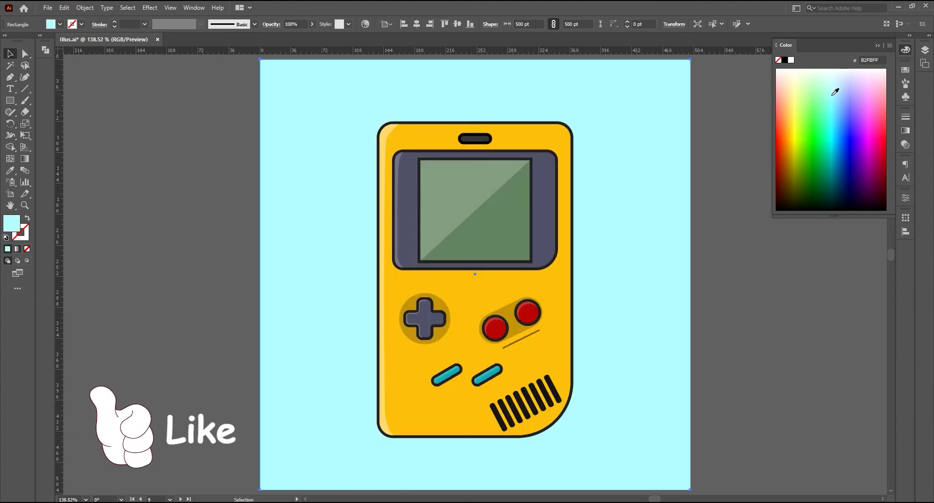
pyautogui.moveTo(834, 92); pyautogui.dragTo(841, 119)
pyautogui.click(89, 131)
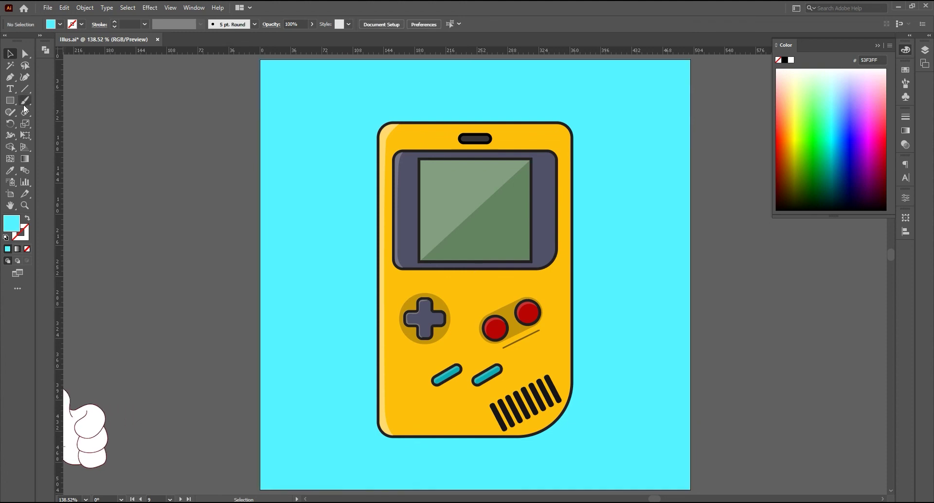
# Step: Draw a small ellipse dot on the background and fill it black (000000)
pyautogui.moveTo(10, 100); pyautogui.dragTo(41, 120)
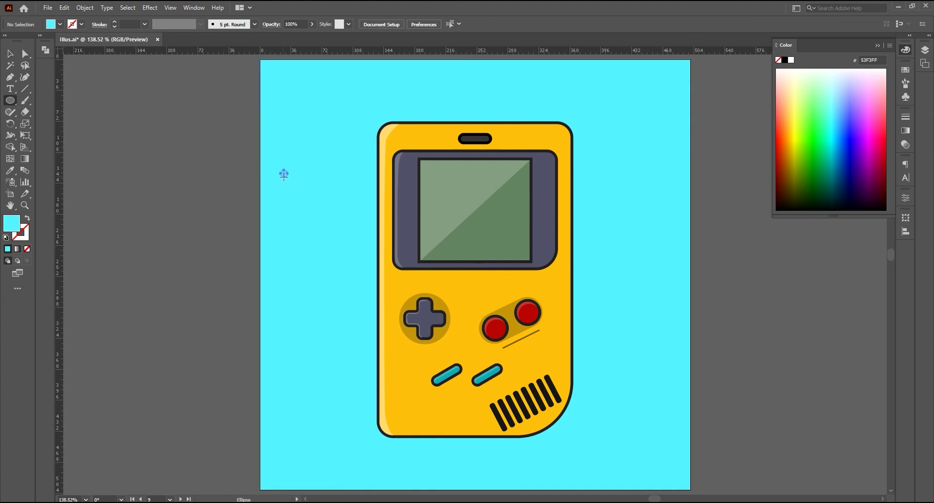
pyautogui.moveTo(281, 170); pyautogui.dragTo(287, 176)
pyautogui.doubleClick(12, 227)
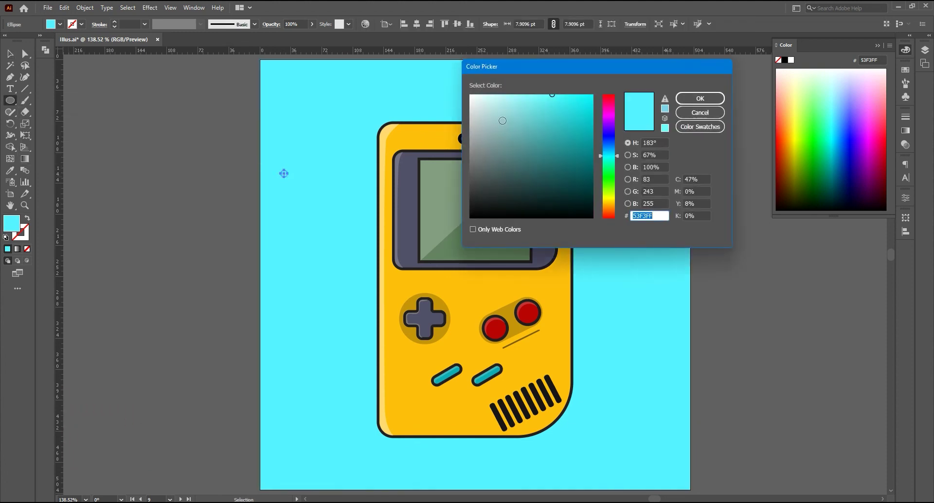
pyautogui.write('000000')
pyautogui.press('Return')
pyautogui.click(269, 175)
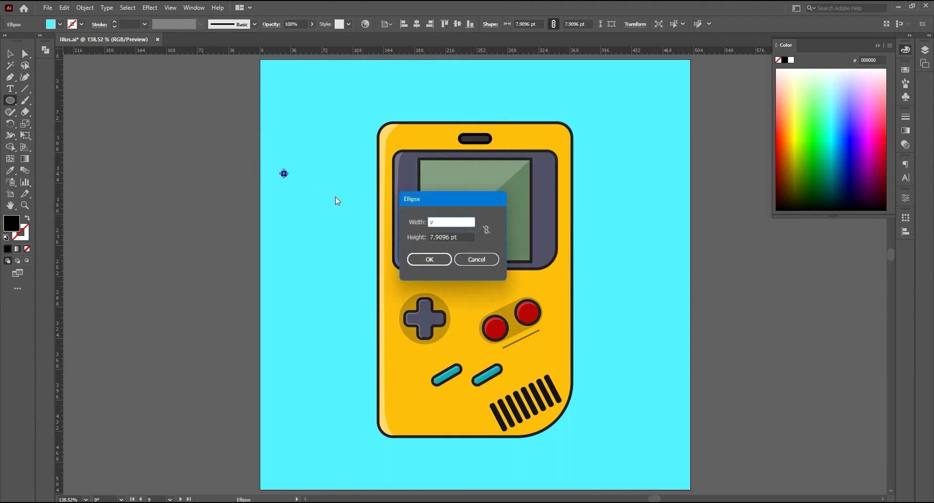
pyautogui.press('Escape')
# Step: Alt-drag copies of the black dot around the right, left and top of the artboard
pyautogui.press('v')
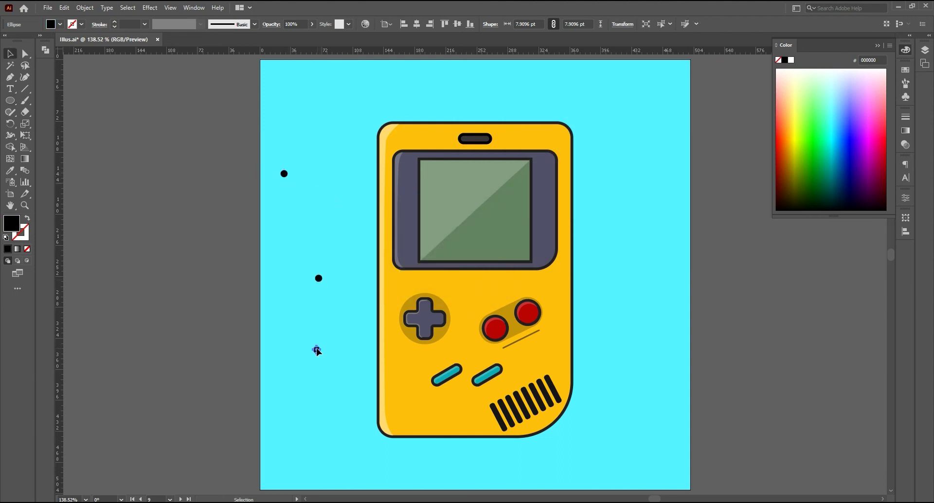
pyautogui.moveTo(437, 85)
pyautogui.mouseDown()
pyautogui.moveTo(604, 118)
pyautogui.moveTo(627, 257)
pyautogui.mouseUp()
pyautogui.moveTo(627, 257)
pyautogui.mouseDown()
pyautogui.moveTo(603, 338)
pyautogui.moveTo(643, 410)
pyautogui.moveTo(565, 470)
pyautogui.mouseUp()
pyautogui.moveTo(448, 465); pyautogui.dragTo(326, 410)
pyautogui.hotkey('ctrl', 'z')
pyautogui.moveTo(453, 463)
pyautogui.mouseDown()
pyautogui.moveTo(316, 420)
pyautogui.moveTo(338, 318)
pyautogui.mouseUp()
pyautogui.moveTo(338, 318)
pyautogui.mouseDown()
pyautogui.moveTo(348, 237)
pyautogui.moveTo(315, 106)
pyautogui.mouseUp()
pyautogui.moveTo(317, 108); pyautogui.dragTo(521, 89)
pyautogui.hotkey('ctrl', 'z')
pyautogui.moveTo(314, 106); pyautogui.dragTo(517, 89)
# Step: Shrink several dots on the right and left sides with Free Transform
pyautogui.press('e')
pyautogui.keyDown('ctrl'); pyautogui.click(605, 119); pyautogui.keyUp('ctrl')
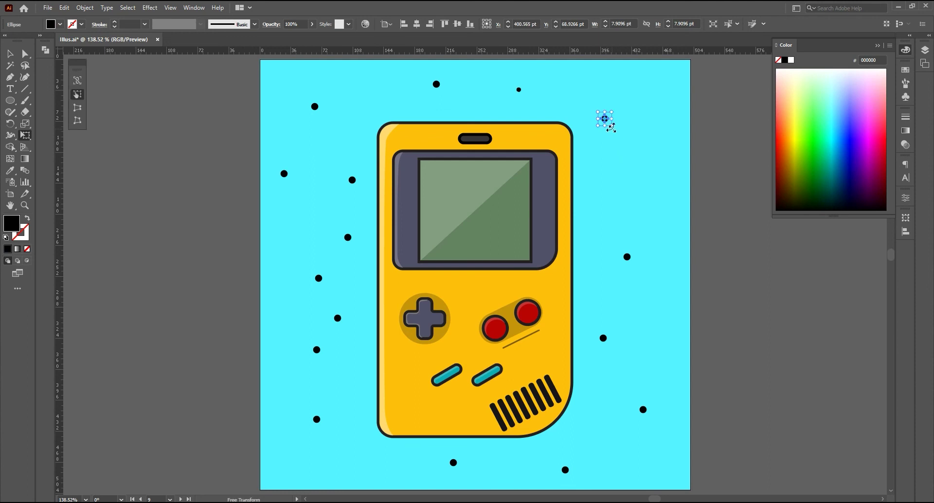
pyautogui.keyDown('ctrl'); pyautogui.click(627, 257); pyautogui.keyUp('ctrl')
pyautogui.moveTo(631, 262); pyautogui.dragTo(626, 257)
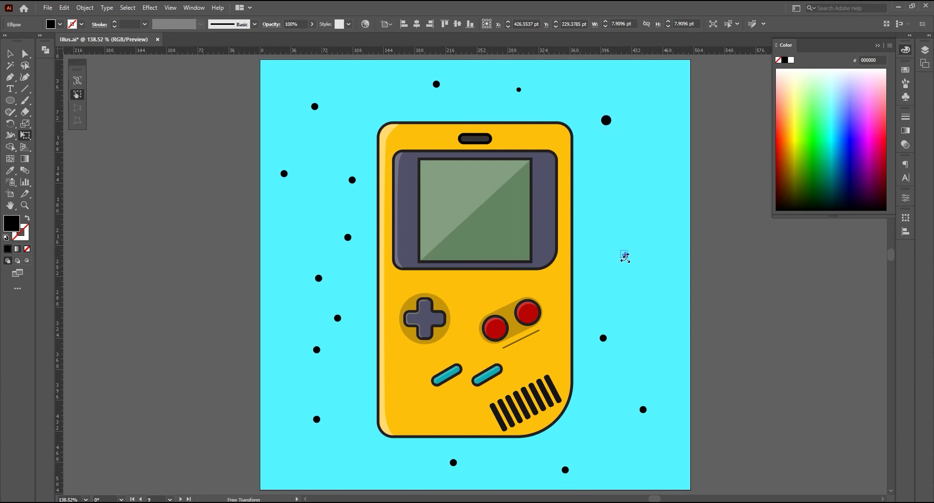
pyautogui.keyDown('ctrl'); pyautogui.click(604, 339); pyautogui.keyUp('ctrl')
pyautogui.keyDown('ctrl'); pyautogui.click(643, 409); pyautogui.keyUp('ctrl')
pyautogui.moveTo(654, 411); pyautogui.dragTo(651, 409)
pyautogui.keyDown('ctrl'); pyautogui.click(316, 350); pyautogui.keyUp('ctrl')
pyautogui.moveTo(314, 350); pyautogui.dragTo(316, 348)
pyautogui.keyDown('ctrl'); pyautogui.click(338, 318); pyautogui.keyUp('ctrl')
pyautogui.moveTo(341, 321); pyautogui.dragTo(338, 319)
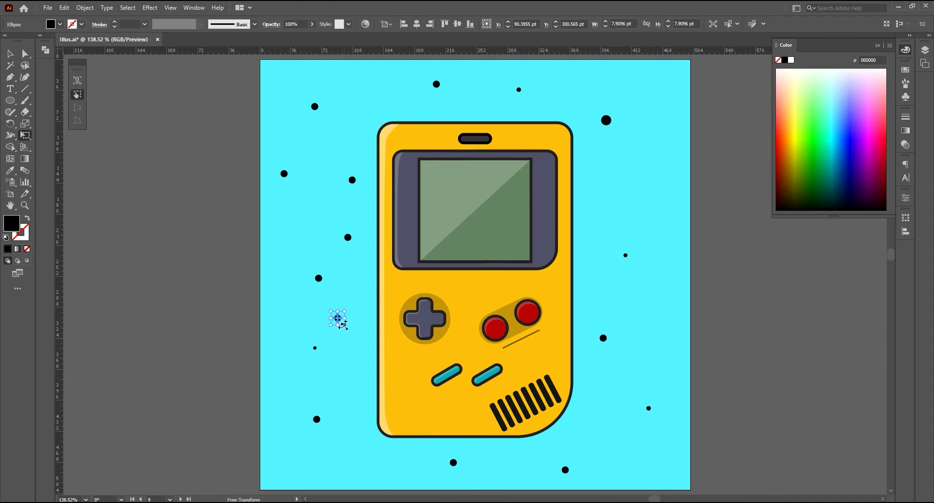
pyautogui.keyDown('ctrl'); pyautogui.click(318, 278); pyautogui.keyUp('ctrl')
pyautogui.moveTo(323, 283); pyautogui.dragTo(321, 281)
# Step: Enlarge the upper-left dot and the dot beside the screen, then deselect
pyautogui.keyDown('ctrl'); pyautogui.click(351, 180); pyautogui.keyUp('ctrl')
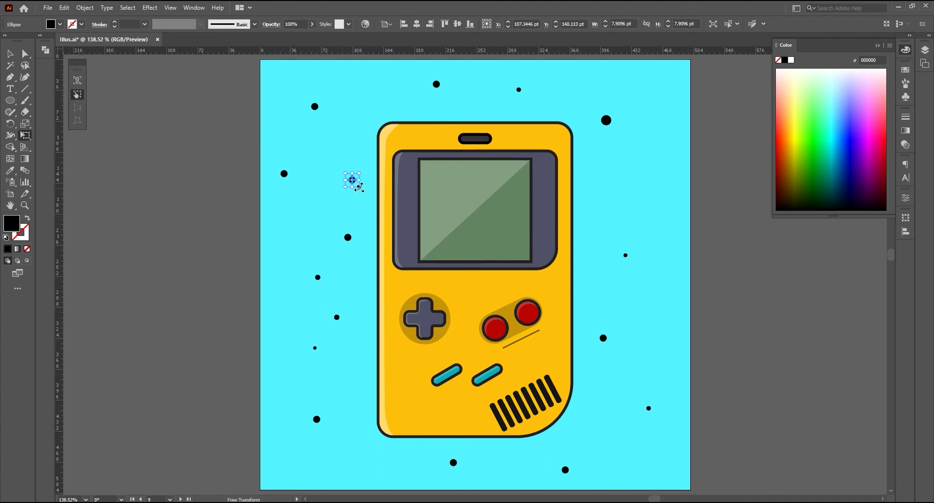
pyautogui.keyDown('ctrl'); pyautogui.click(284, 174); pyautogui.keyUp('ctrl')
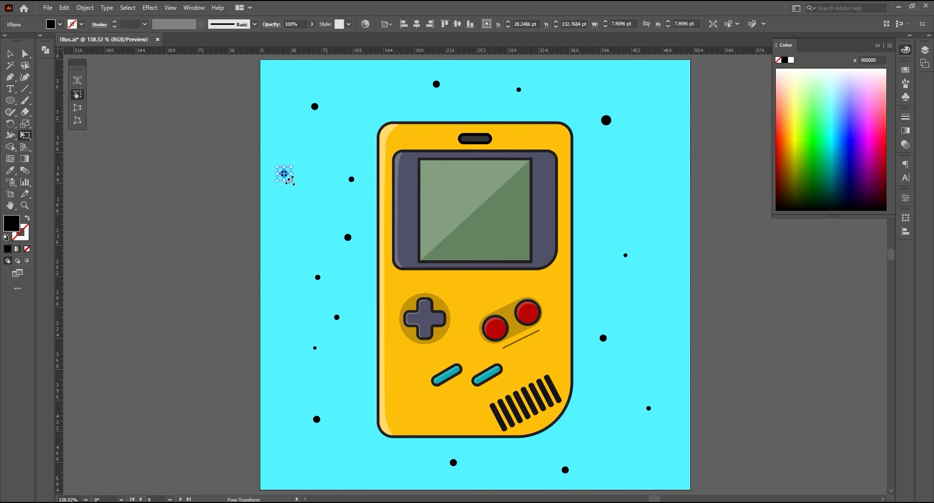
pyautogui.moveTo(291, 182); pyautogui.dragTo(294, 184)
pyautogui.keyDown('ctrl'); pyautogui.click(314, 107); pyautogui.keyUp('ctrl')
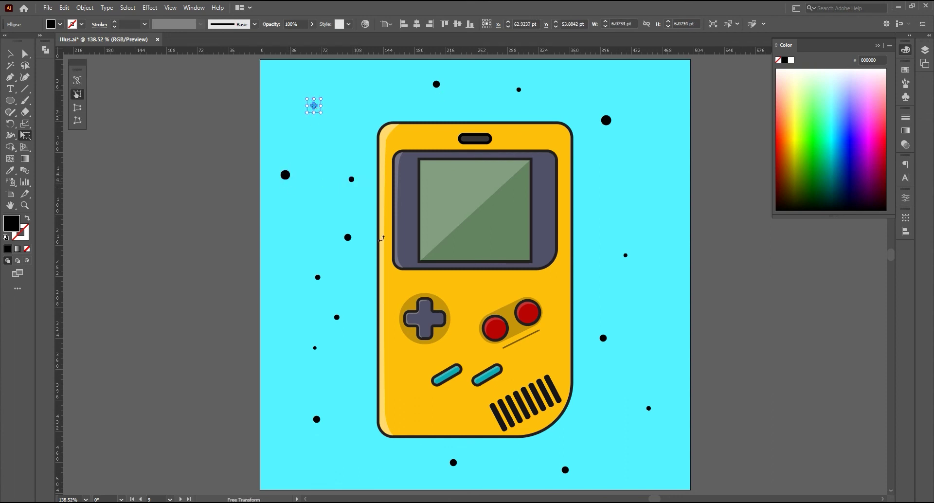
pyautogui.keyDown('ctrl'); pyautogui.click(347, 237); pyautogui.keyUp('ctrl')
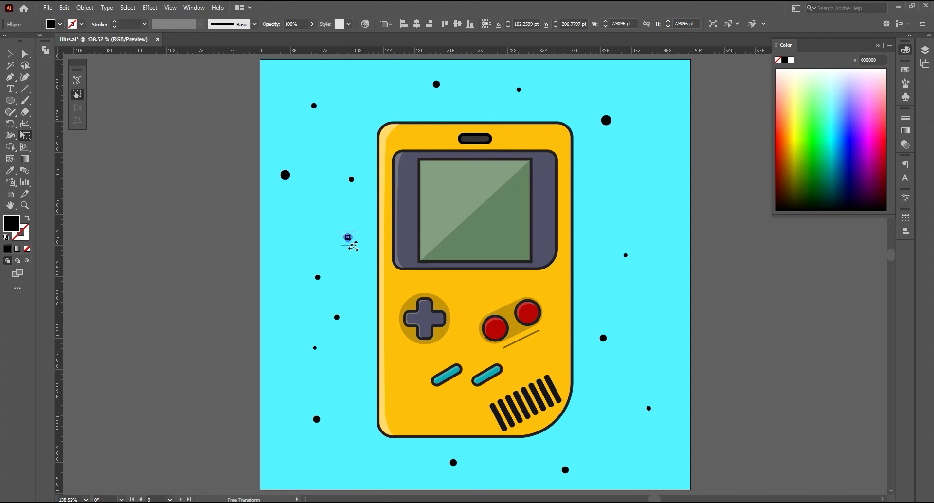
pyautogui.moveTo(352, 246); pyautogui.dragTo(356, 249)
pyautogui.press('v')
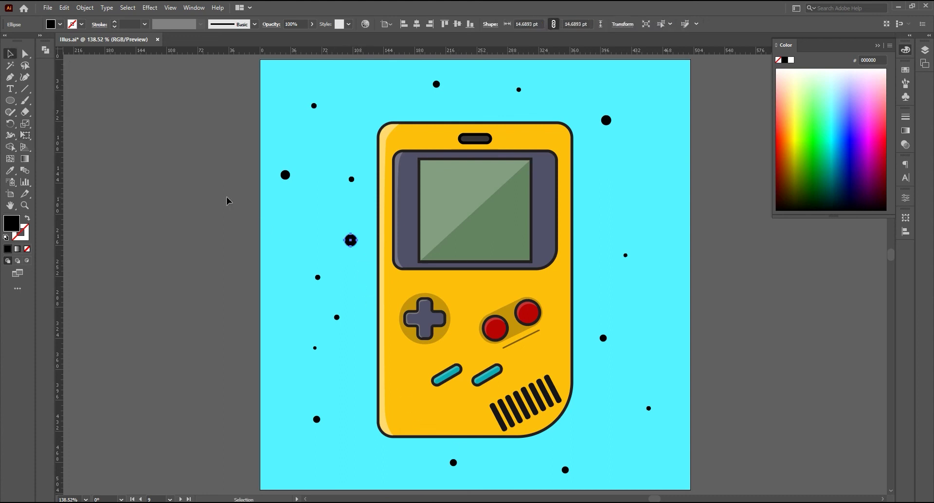
pyautogui.click(229, 200)
# Step: Close the Color panel to hide the colour-mixing controls
pyautogui.click(879, 46)
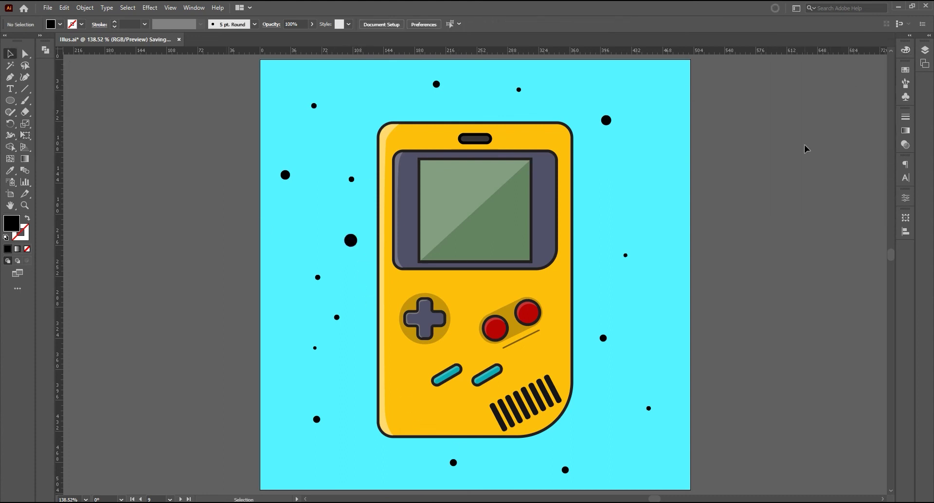